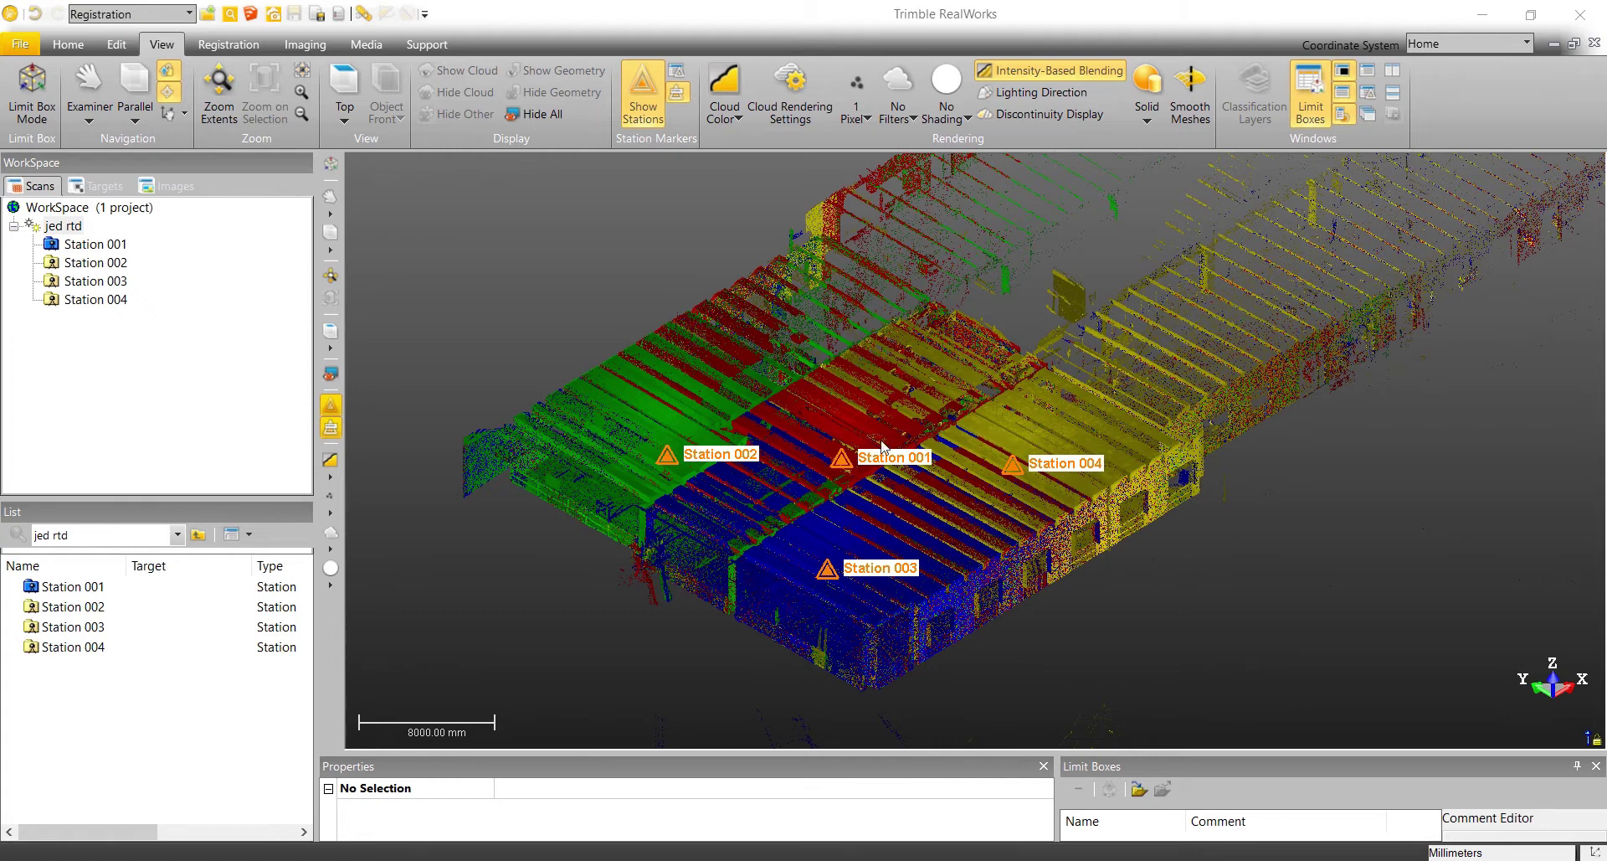
- Orbit the jed rtd point cloud to a nearly top-down view of the floor
left_click_drag(936, 427, 1072, 528)
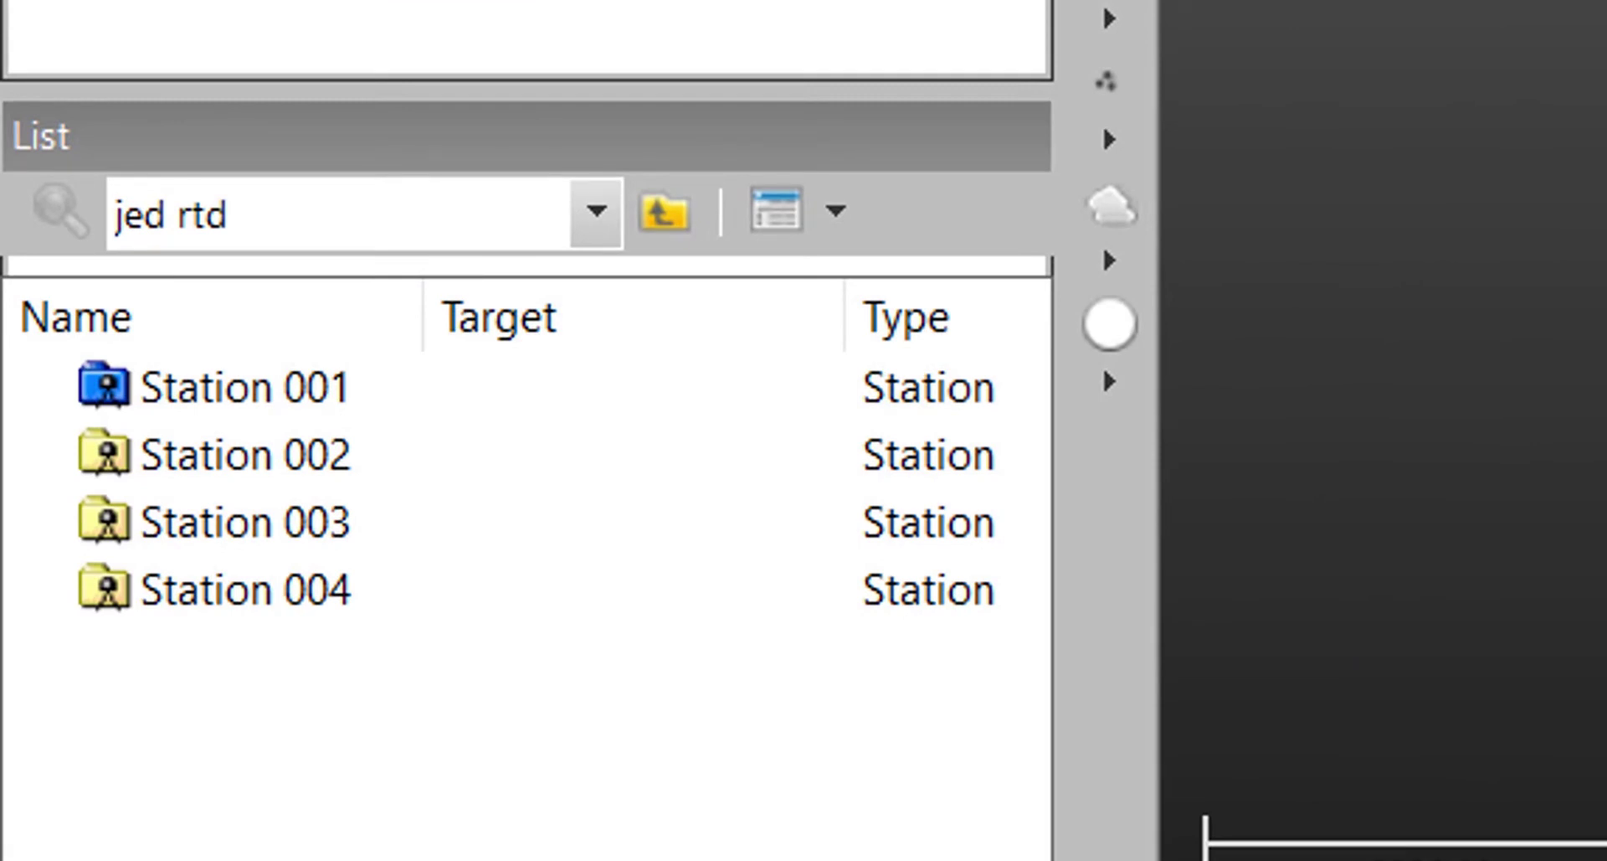
mouse_move(740, 381)
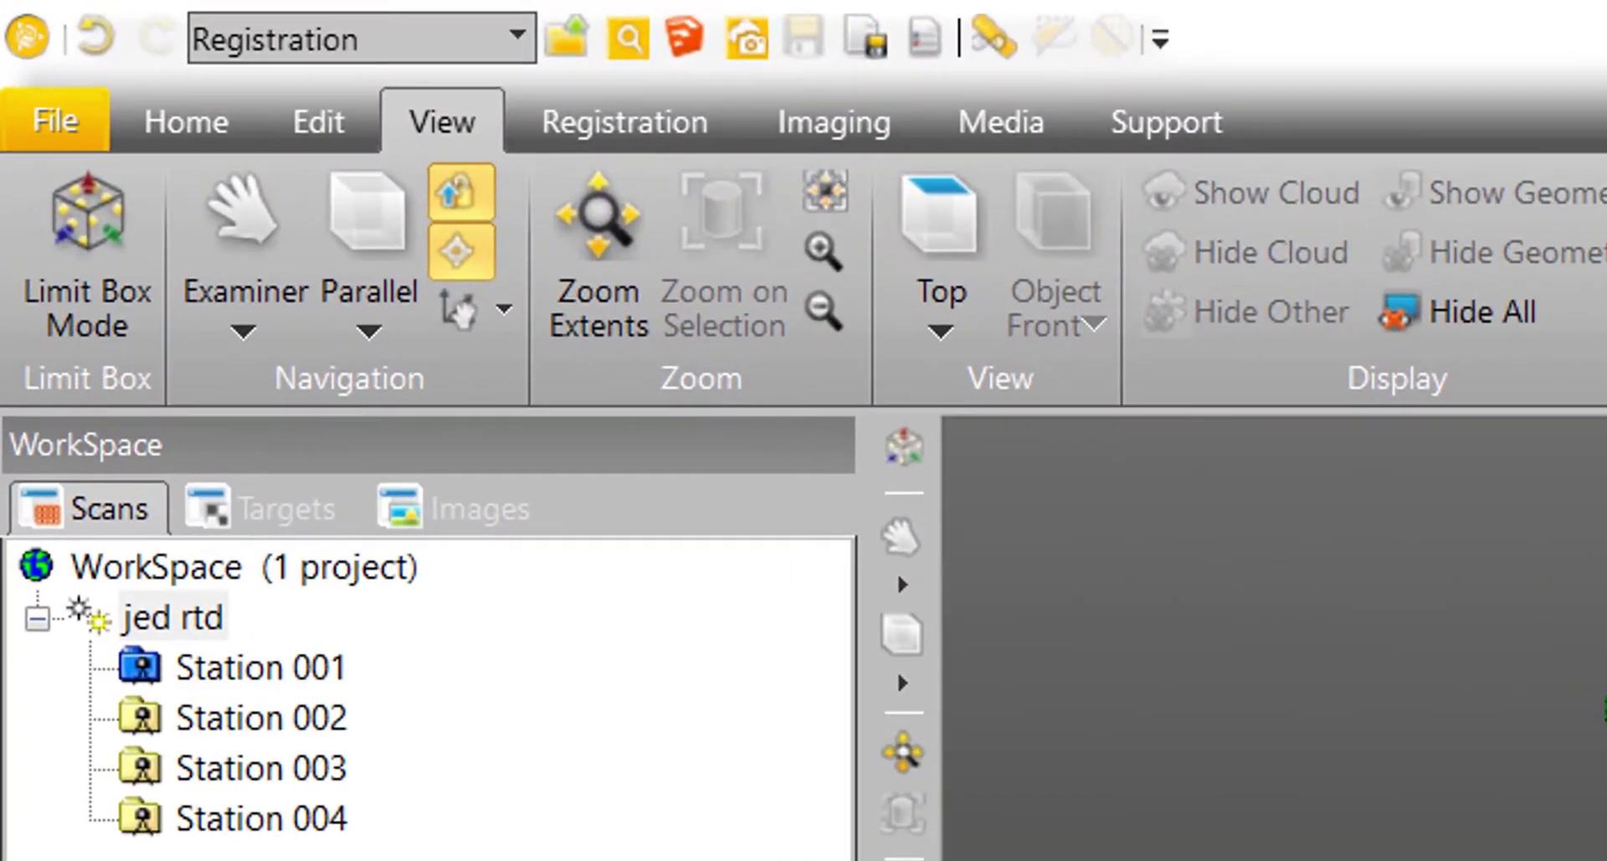
- Start the scan-based Orientation tool and centre the stations in the top view
left_click(639, 141)
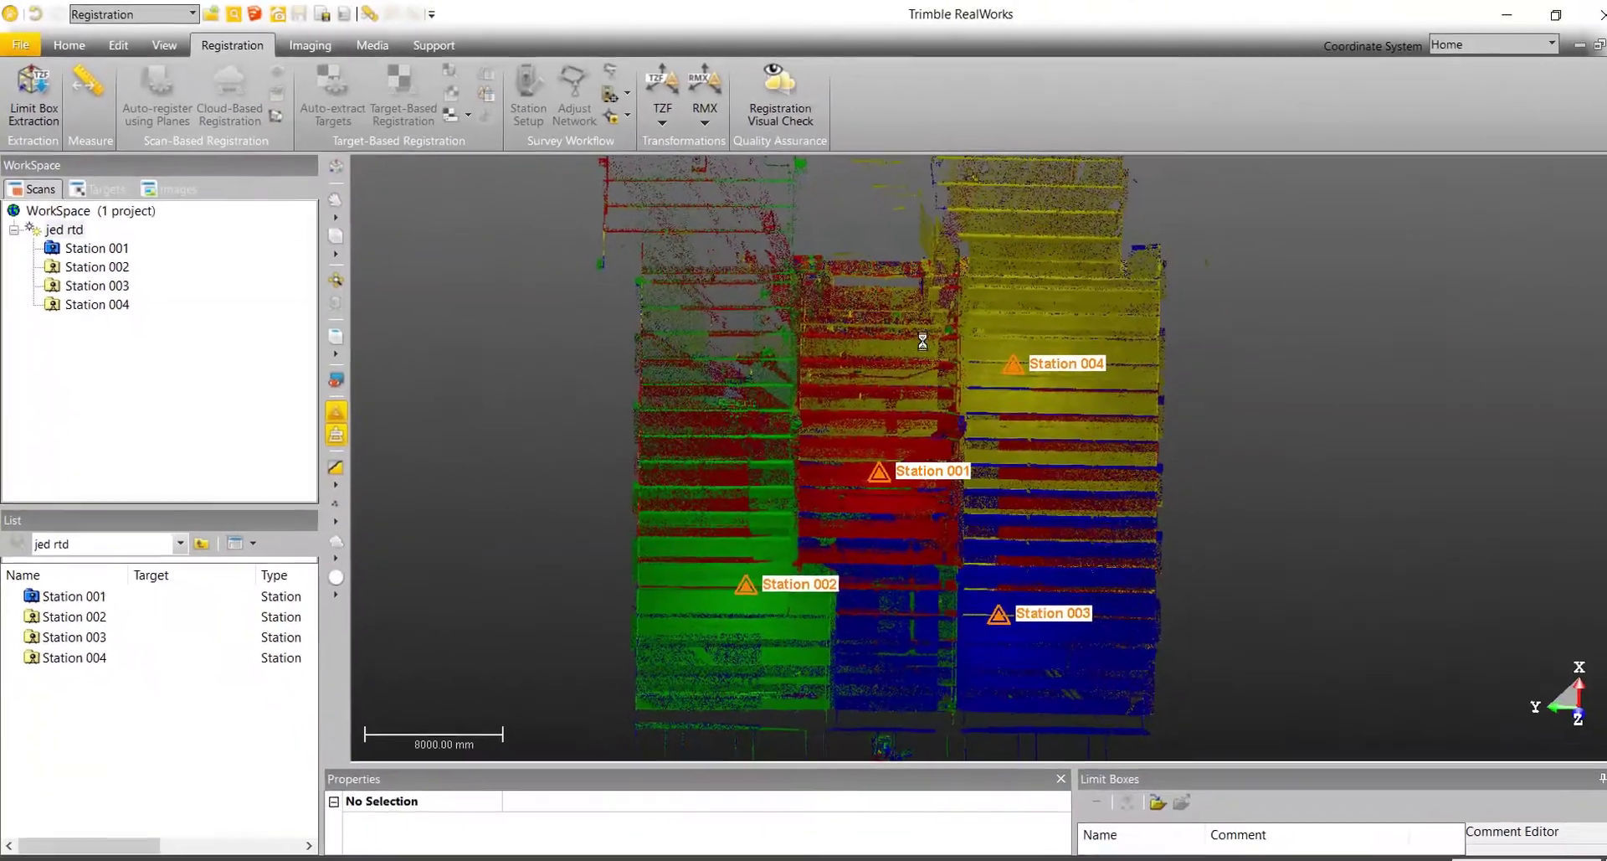
left_click(375, 158)
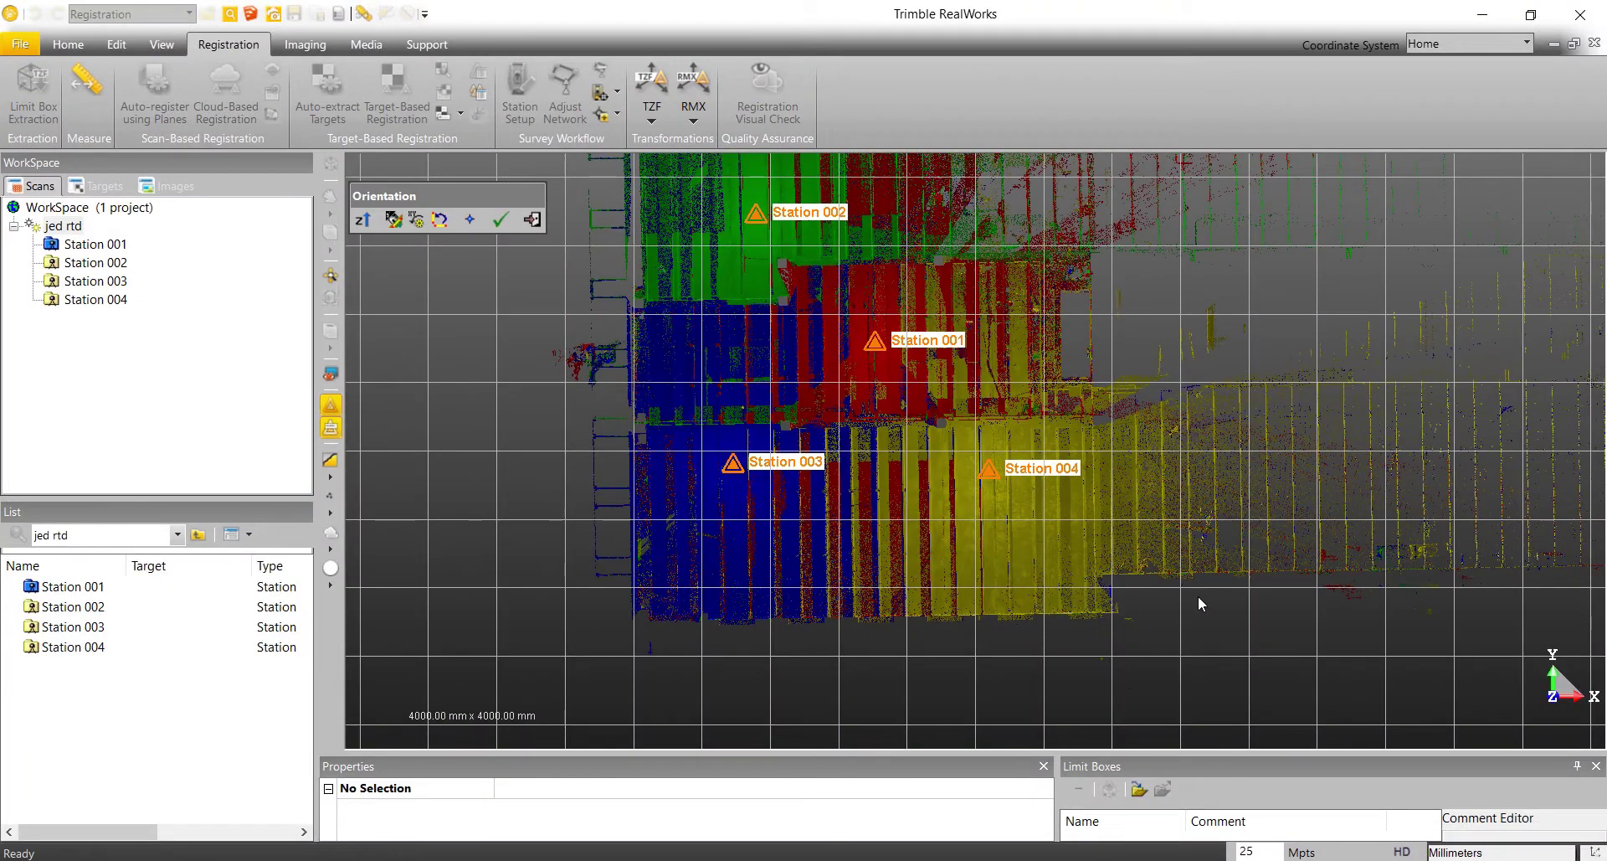
middle_click_drag(1223, 590, 1016, 610)
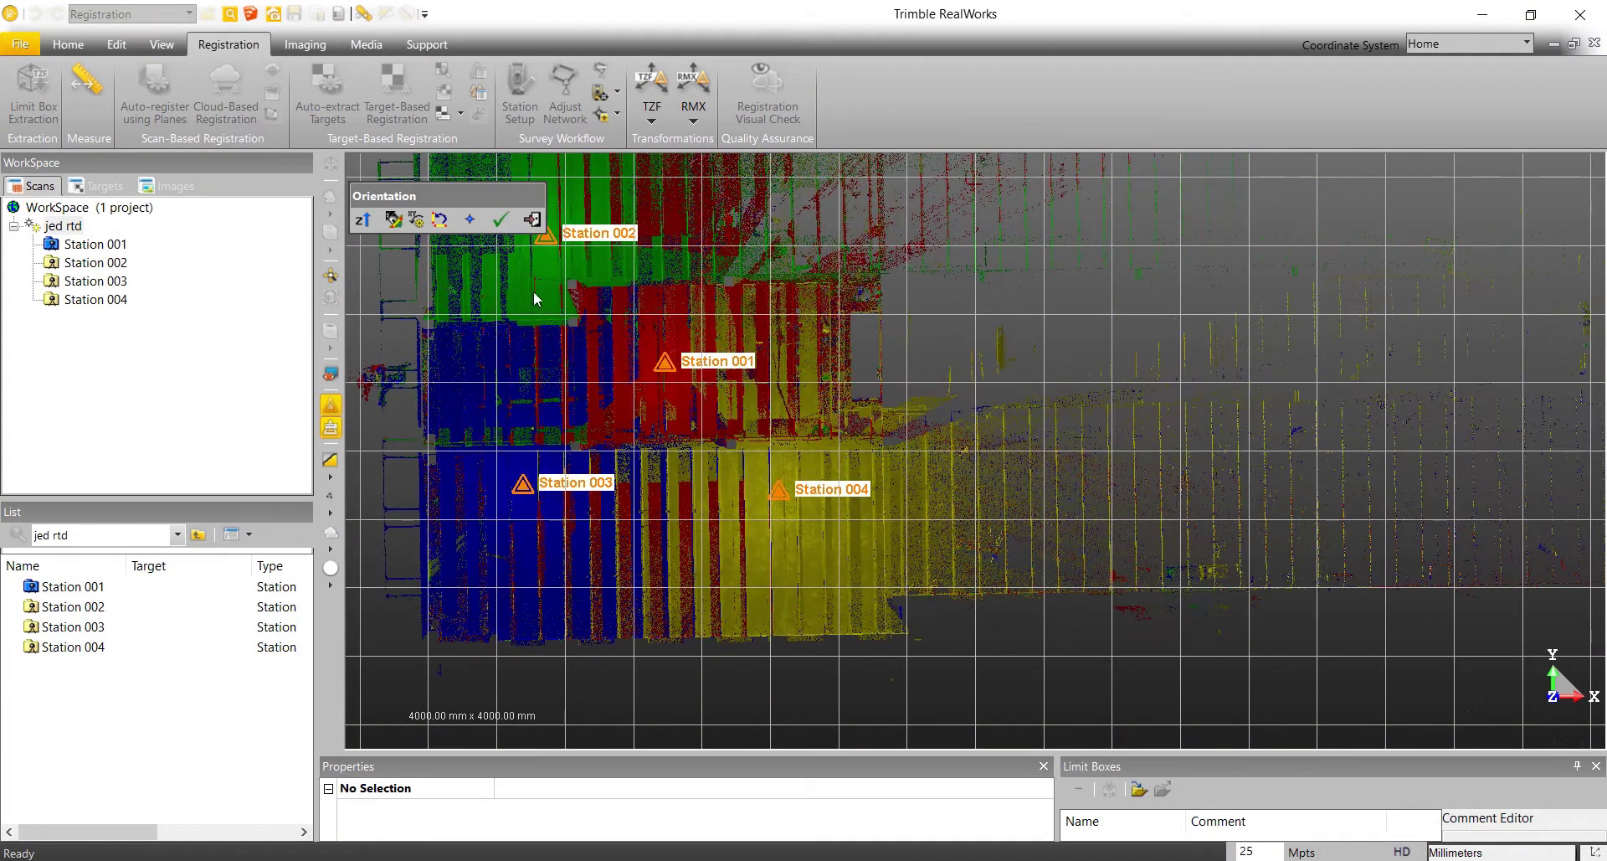
- Begin a two-point horizontal axis, placing its start on the floor edge corner
left_click(394, 222)
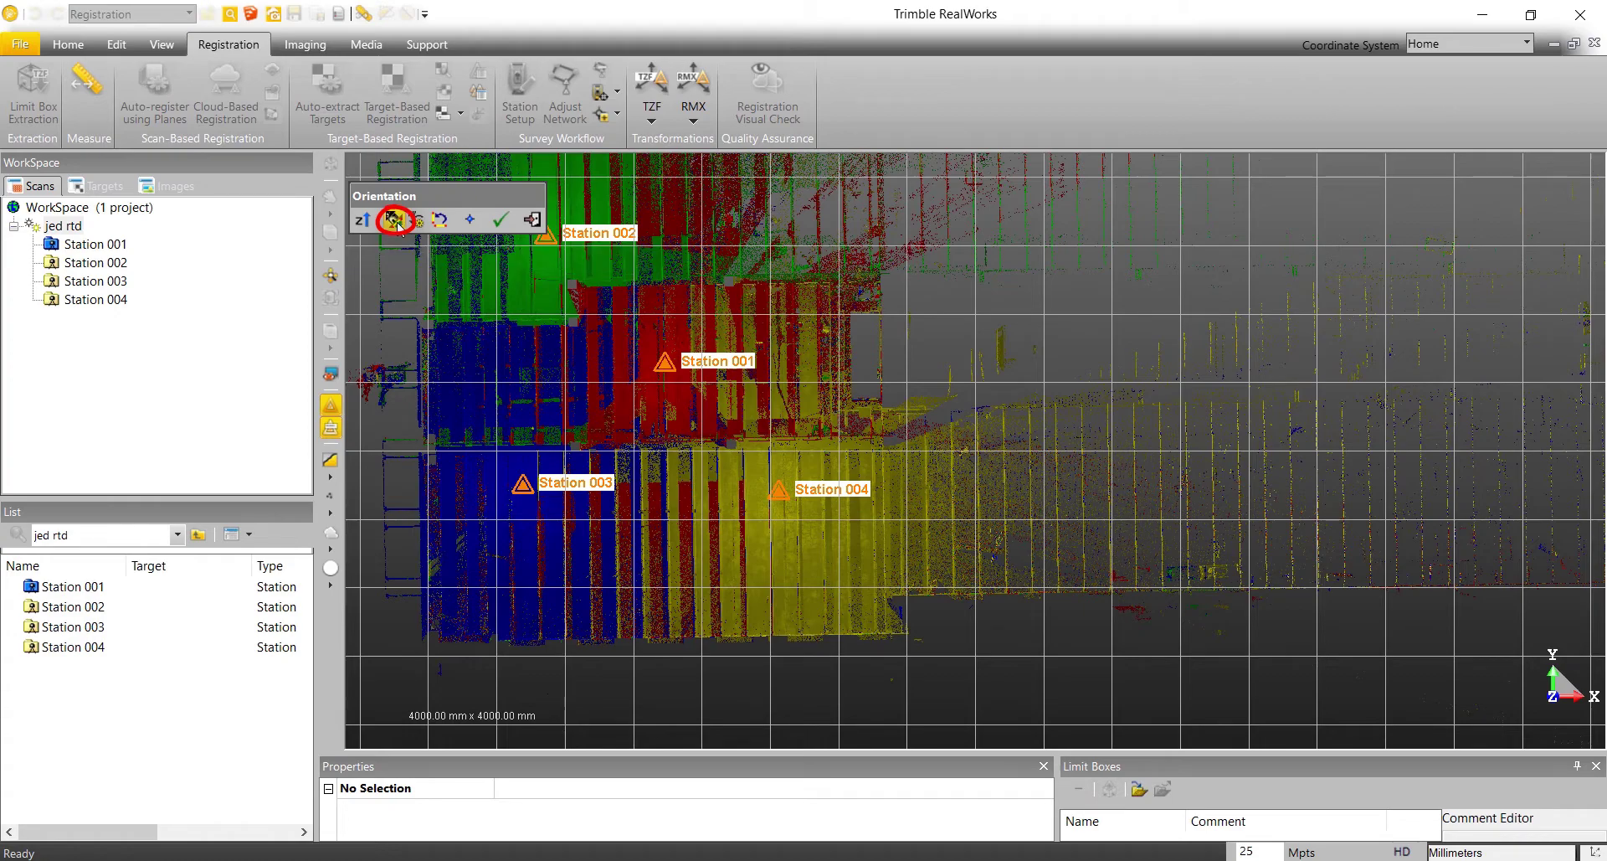
left_click(944, 599)
scroll(946, 603, "up", 2)
scroll(948, 615, "up", 2)
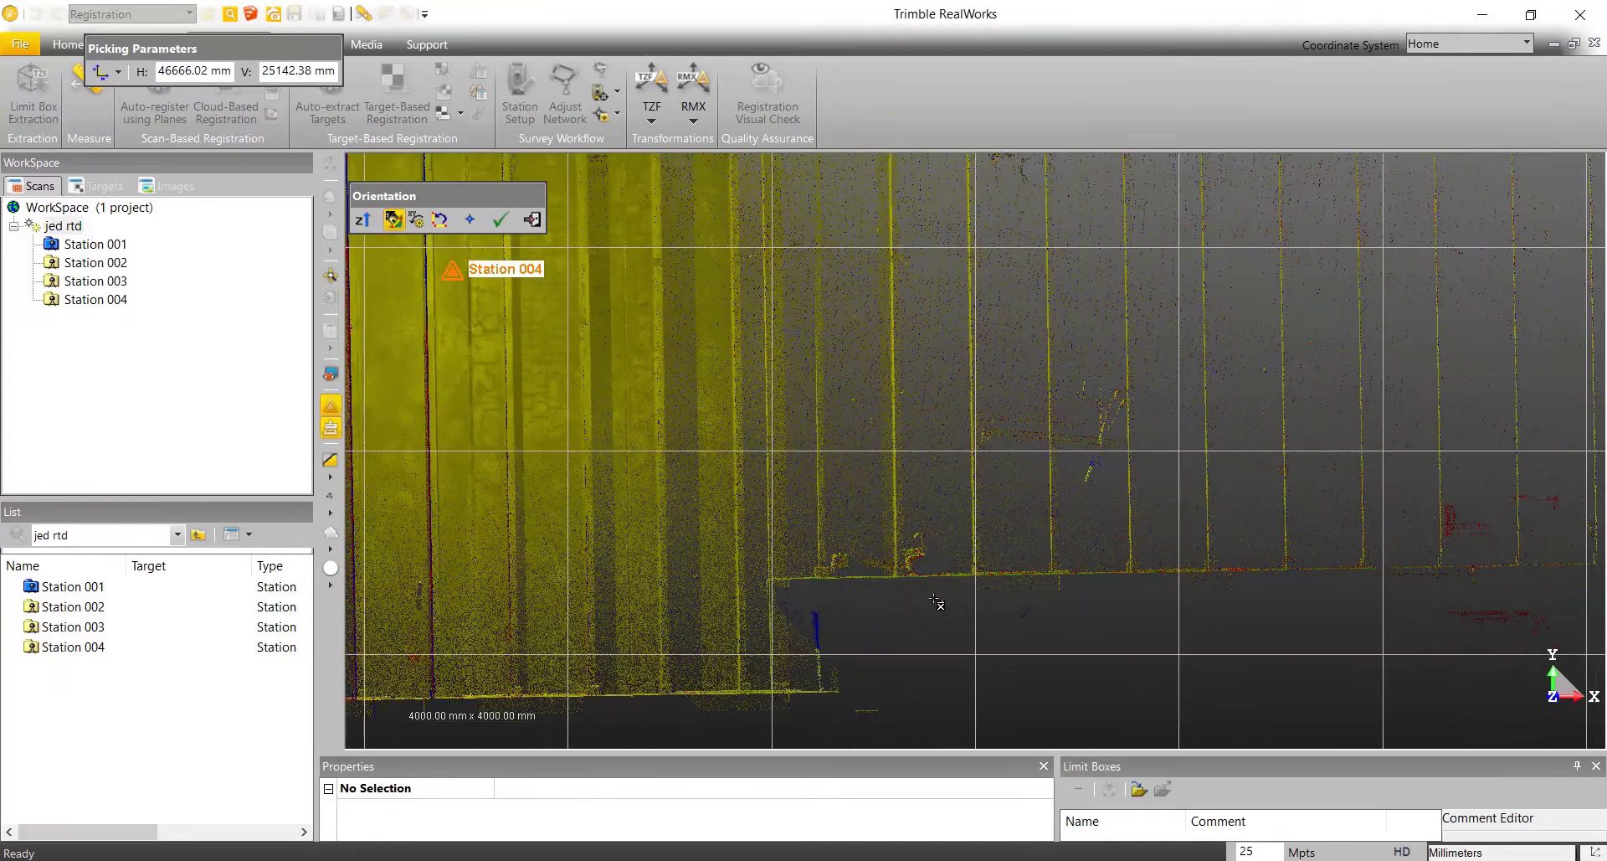
left_click(869, 582)
scroll(832, 586, "up", 2)
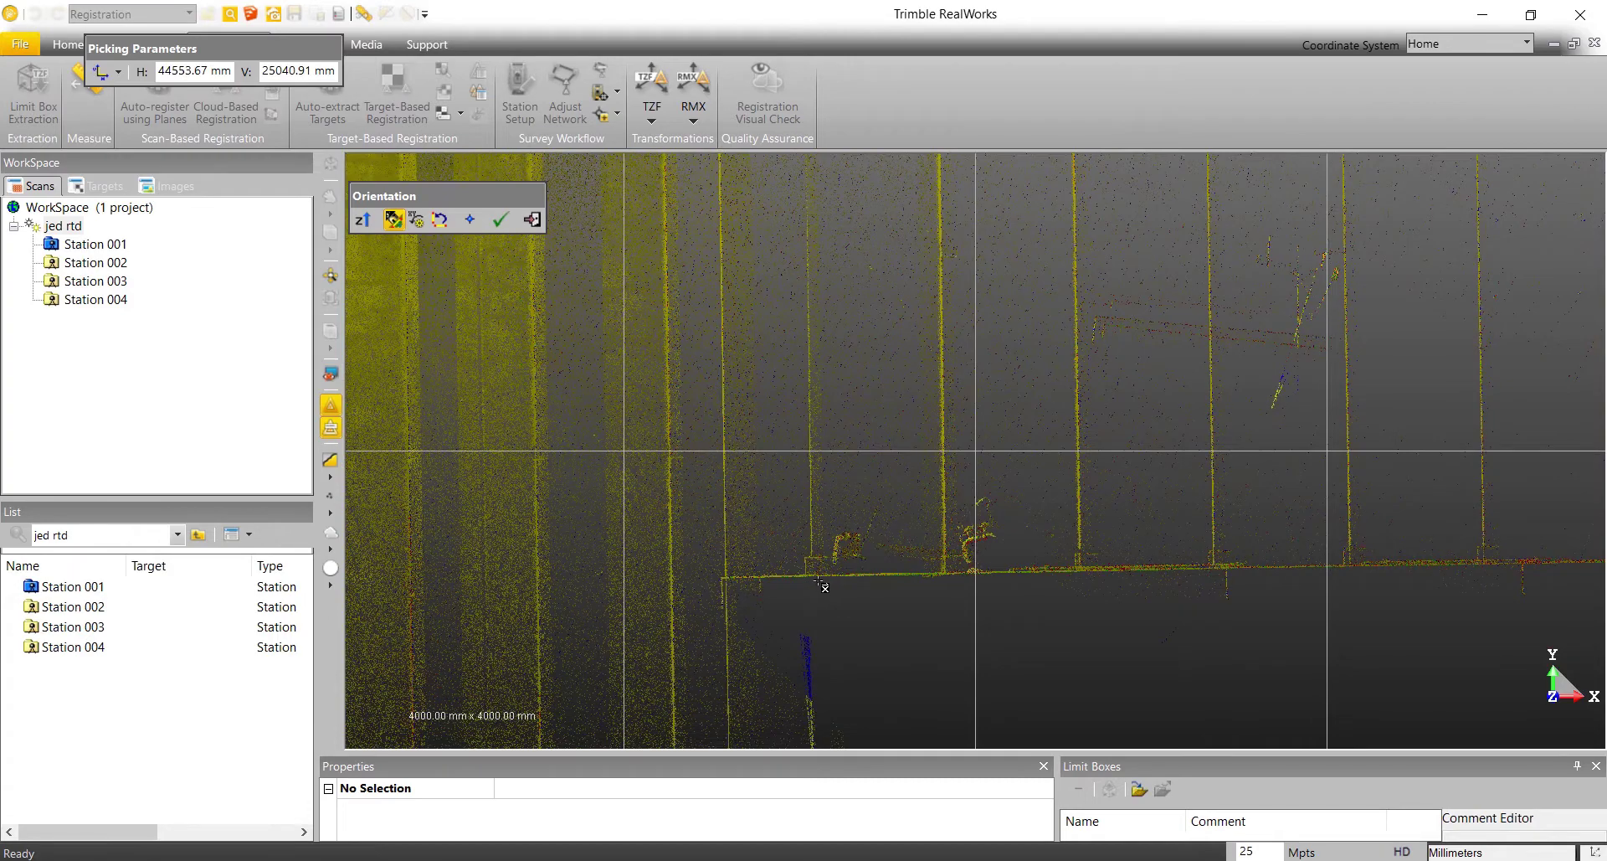
left_click(814, 581)
left_click(812, 581)
left_click(811, 582)
- Pick the axis end on the edge's far end, squaring the cloud to the grid
scroll(1311, 578, "down", 3)
middle_click_drag(1392, 556, 865, 527)
scroll(1256, 578, "up", 3)
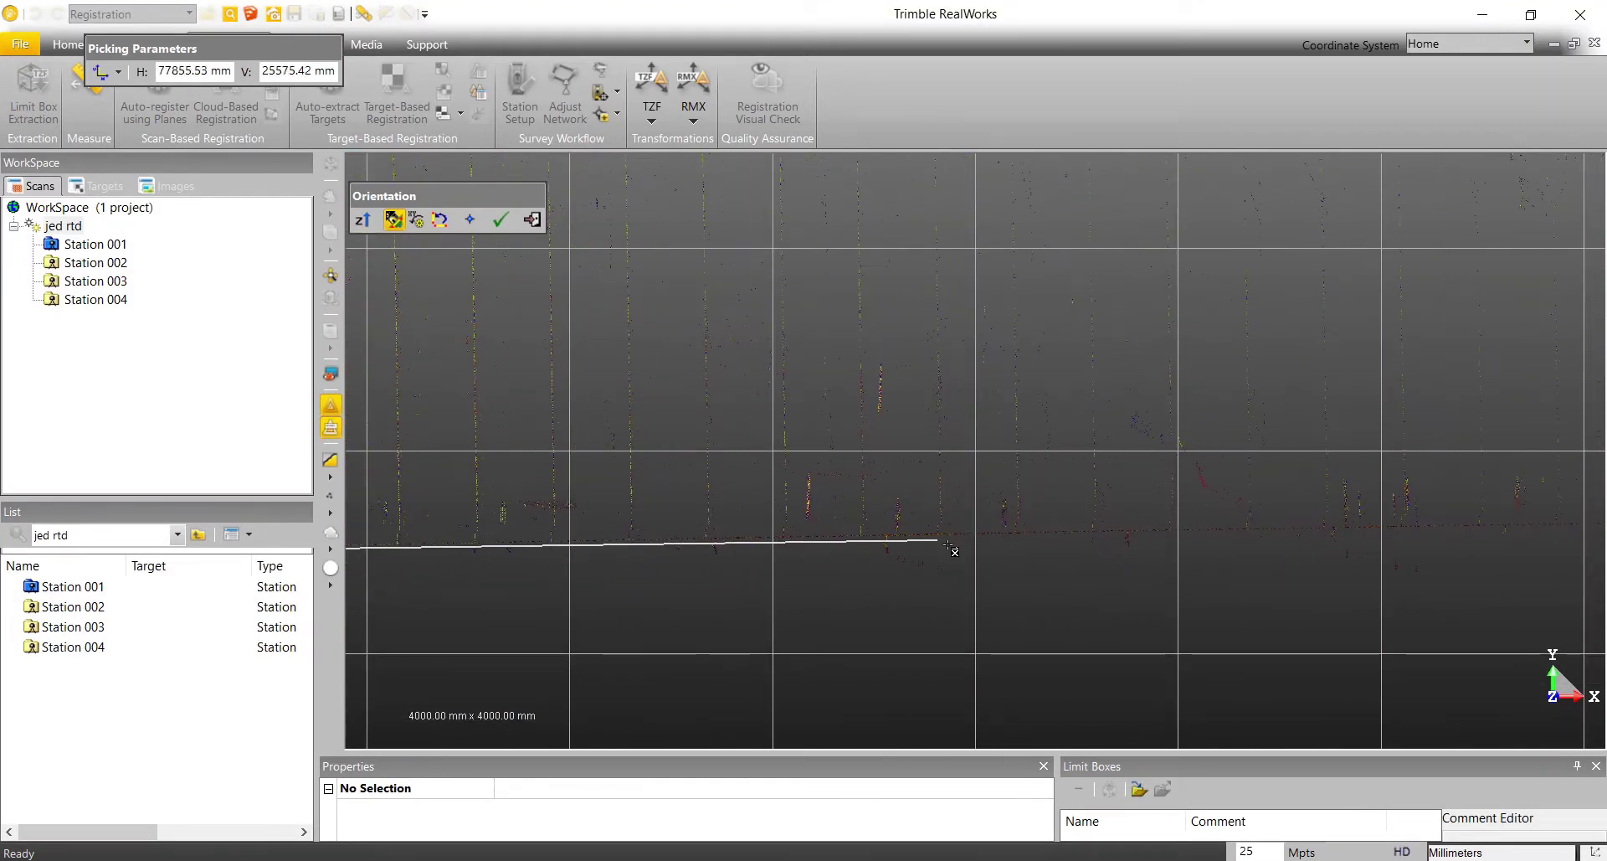
scroll(1264, 529, "up", 2)
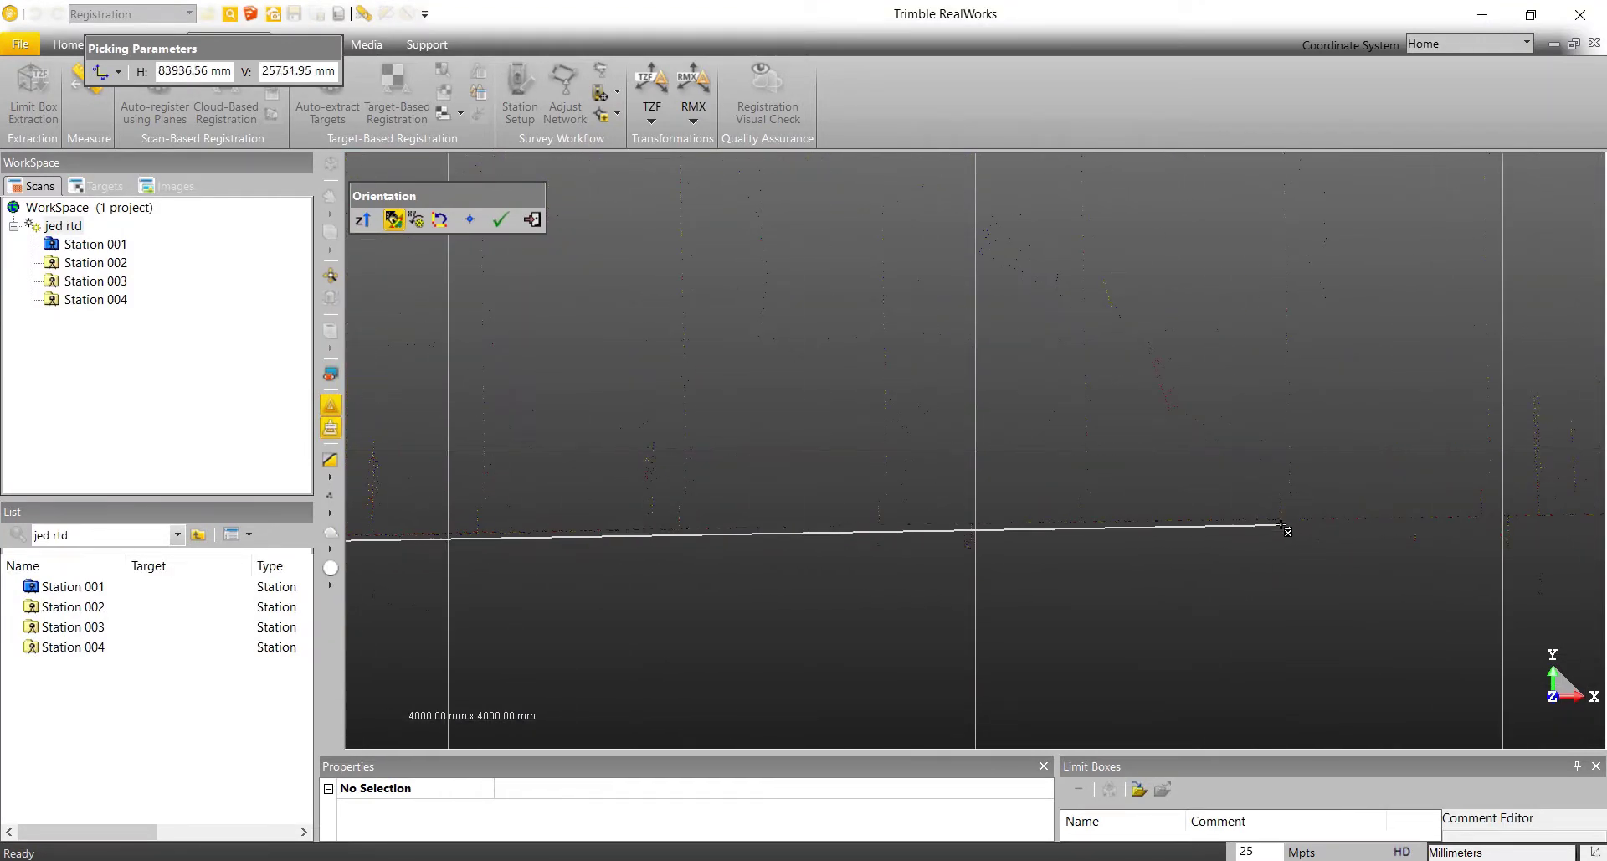
left_click(1288, 523)
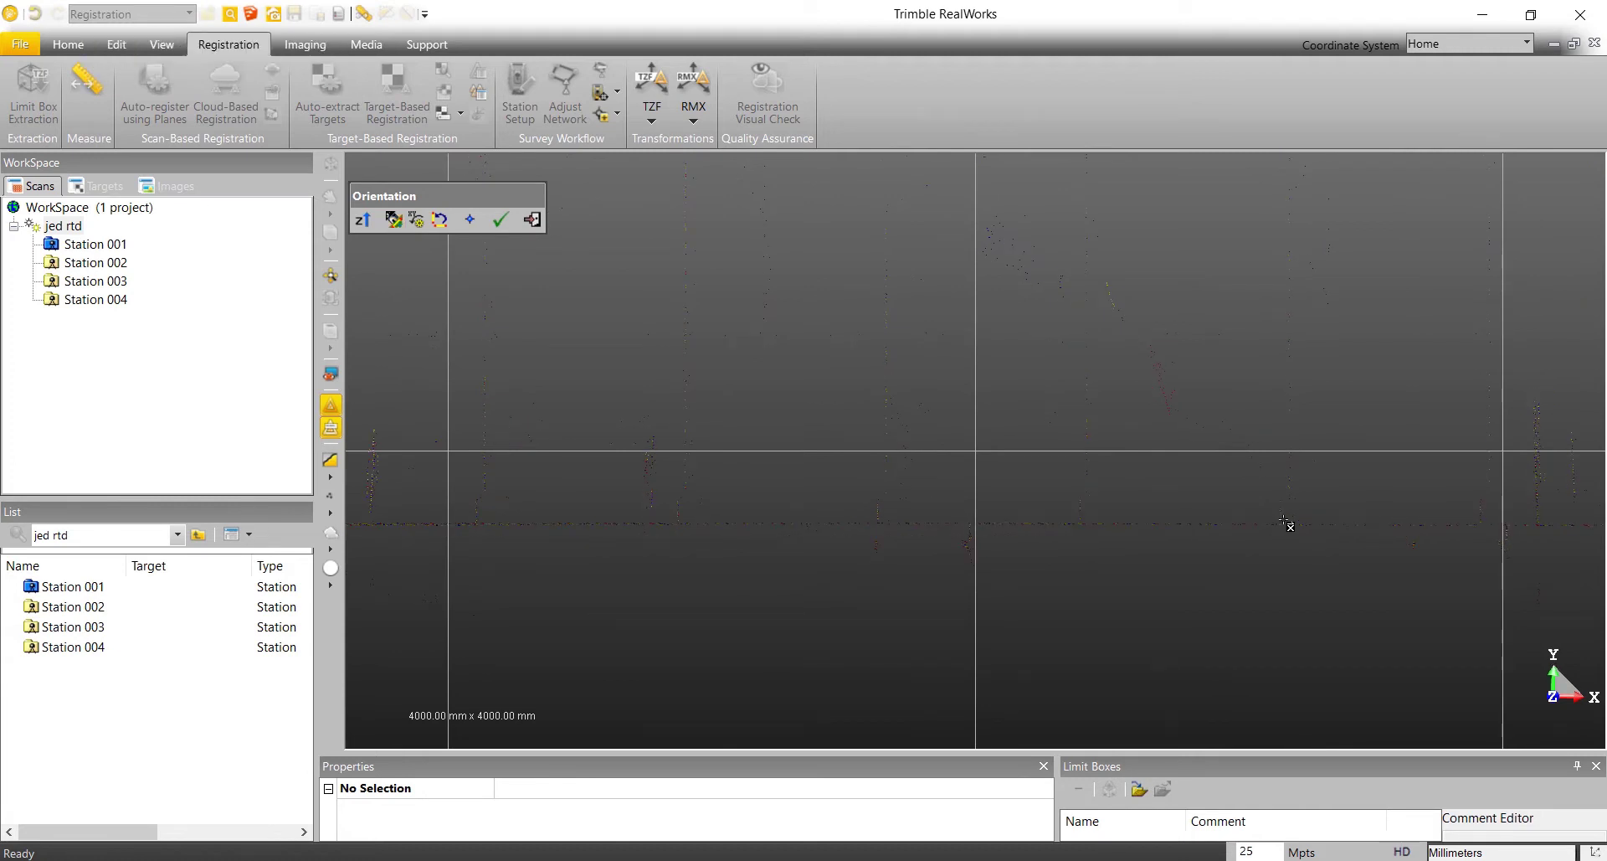
left_click_drag(685, 580, 744, 512)
scroll(717, 584, "down", 5)
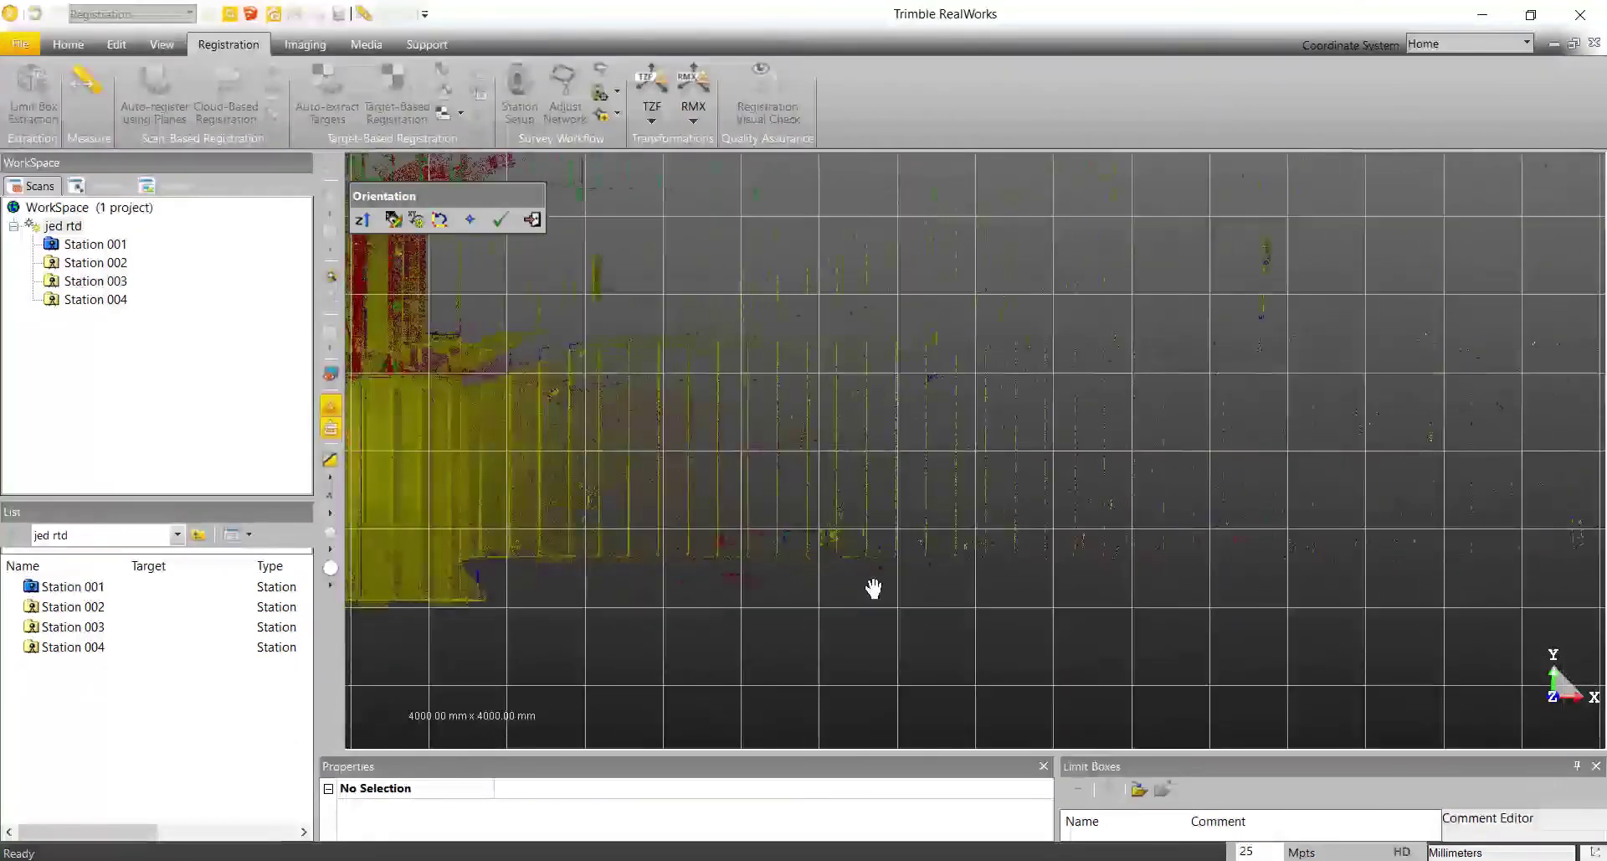
scroll(1209, 581, "down", 2)
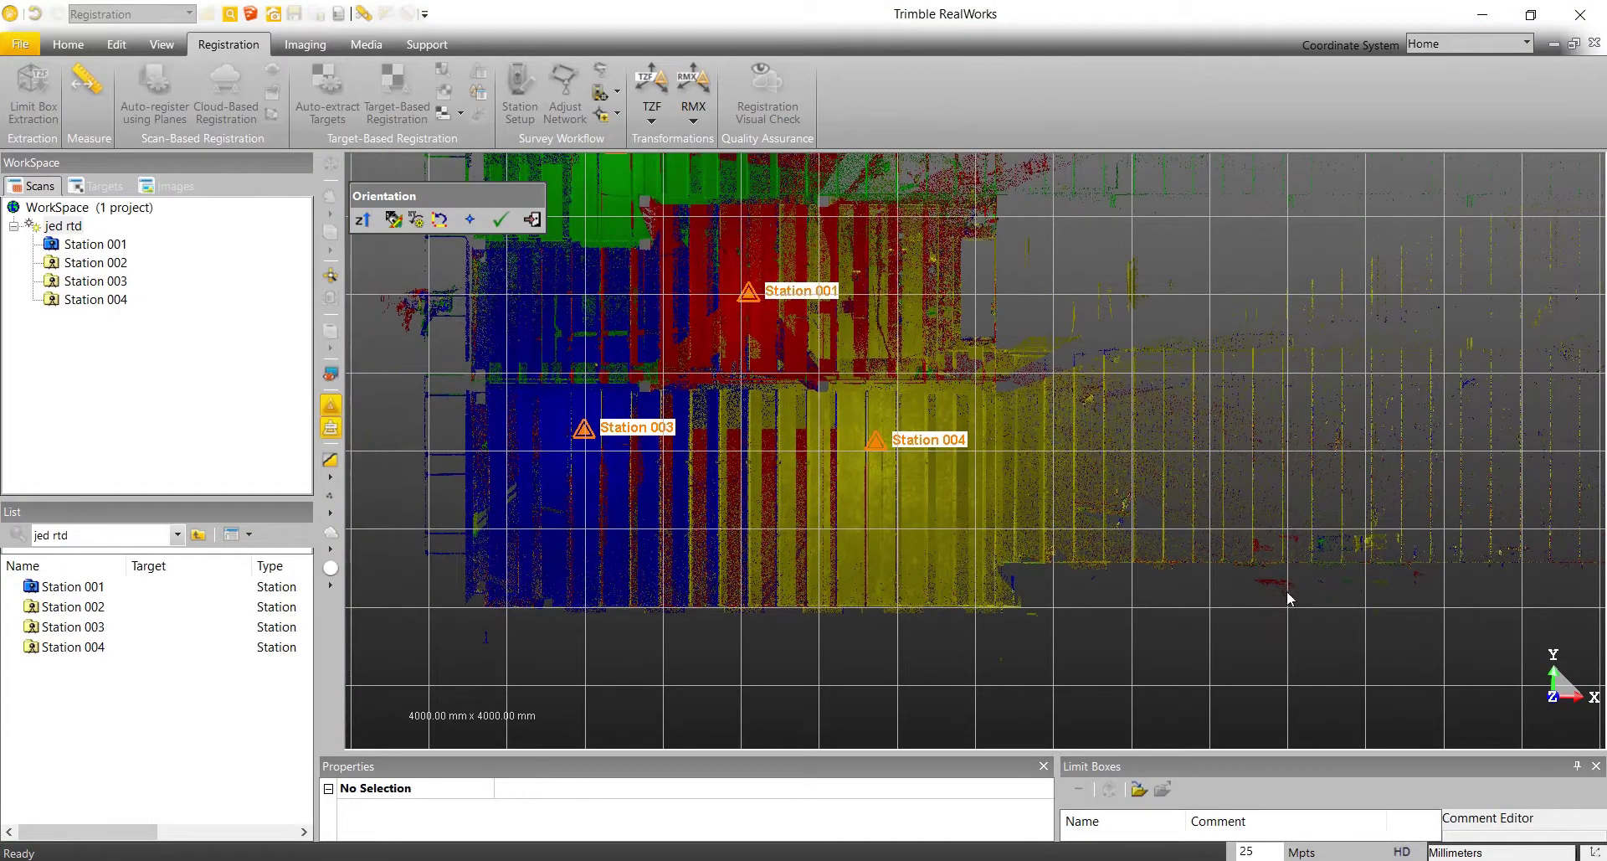
- Apply the new orientation and confirm updating all project coordinates
left_click(500, 220)
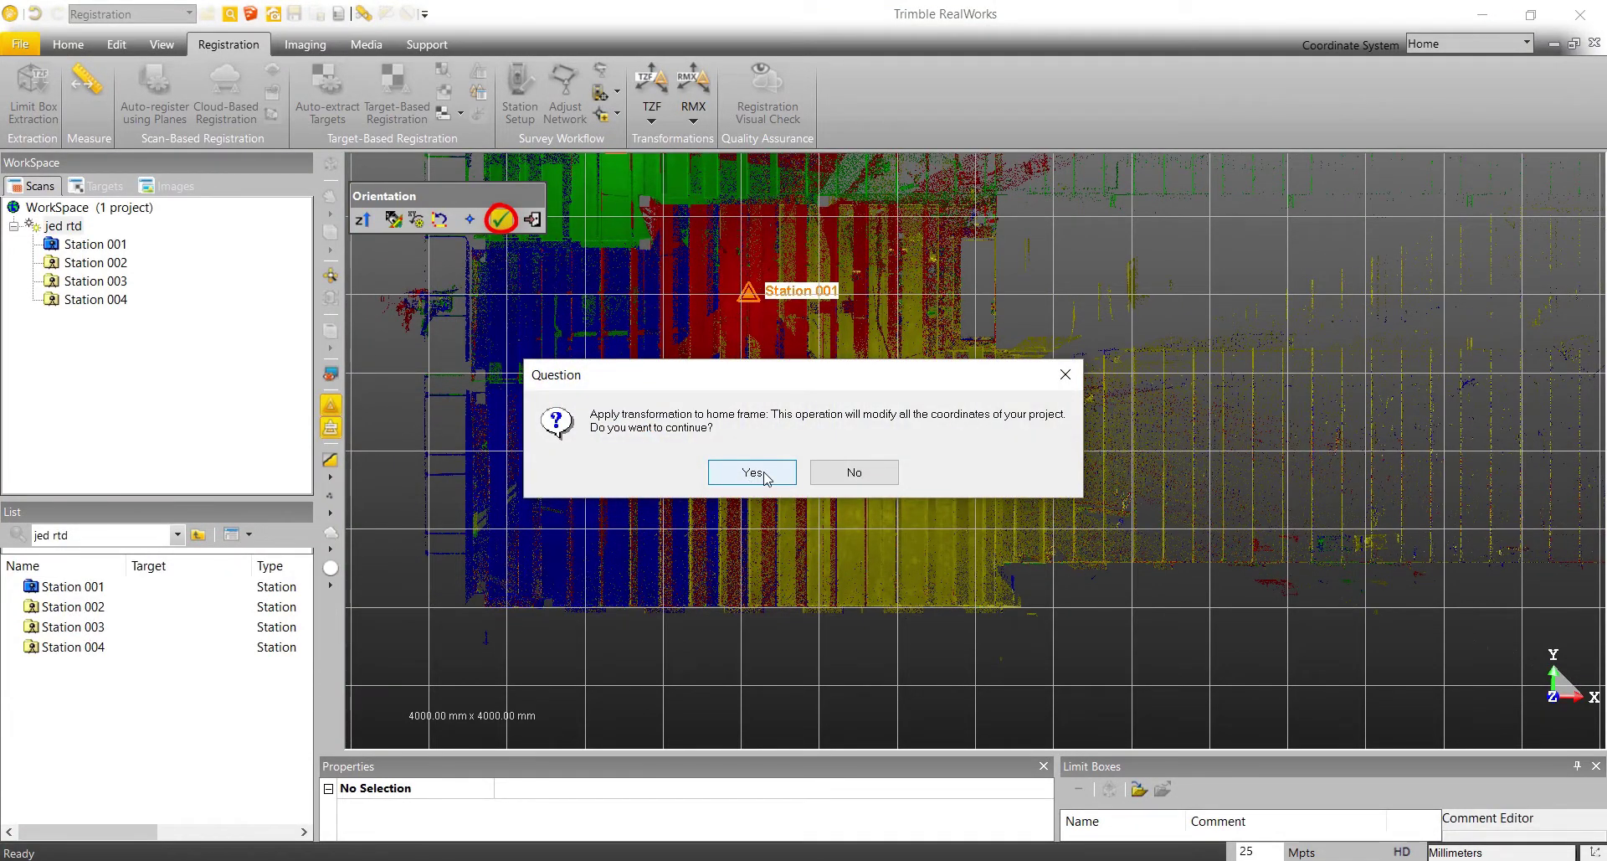
left_click(765, 478)
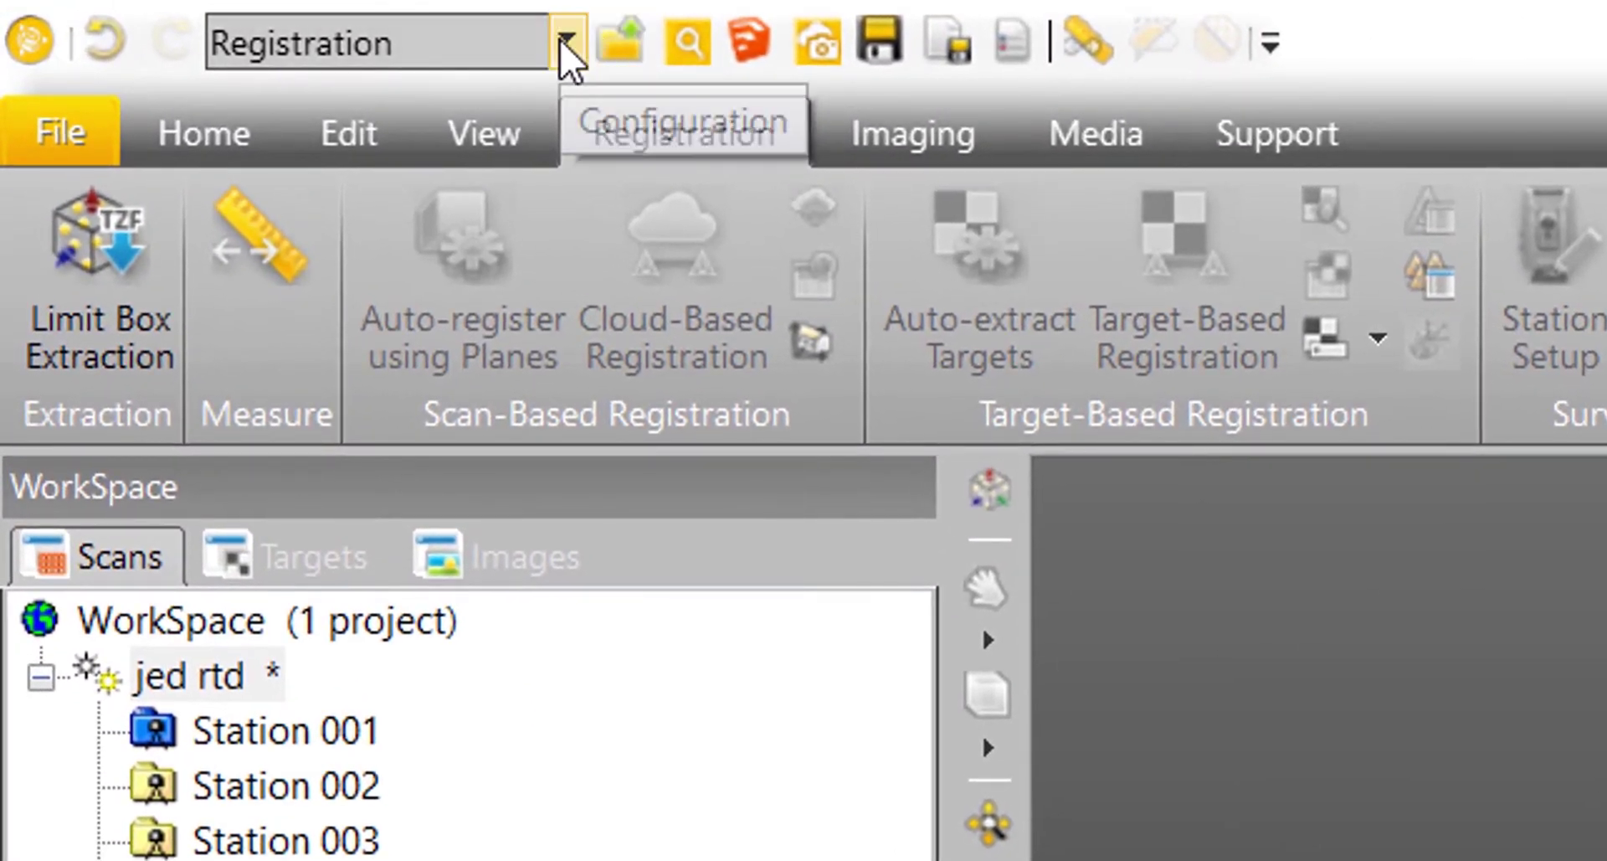
- Switch to the Production workspace, display the Project Cloud and zoom in
left_click(452, 31)
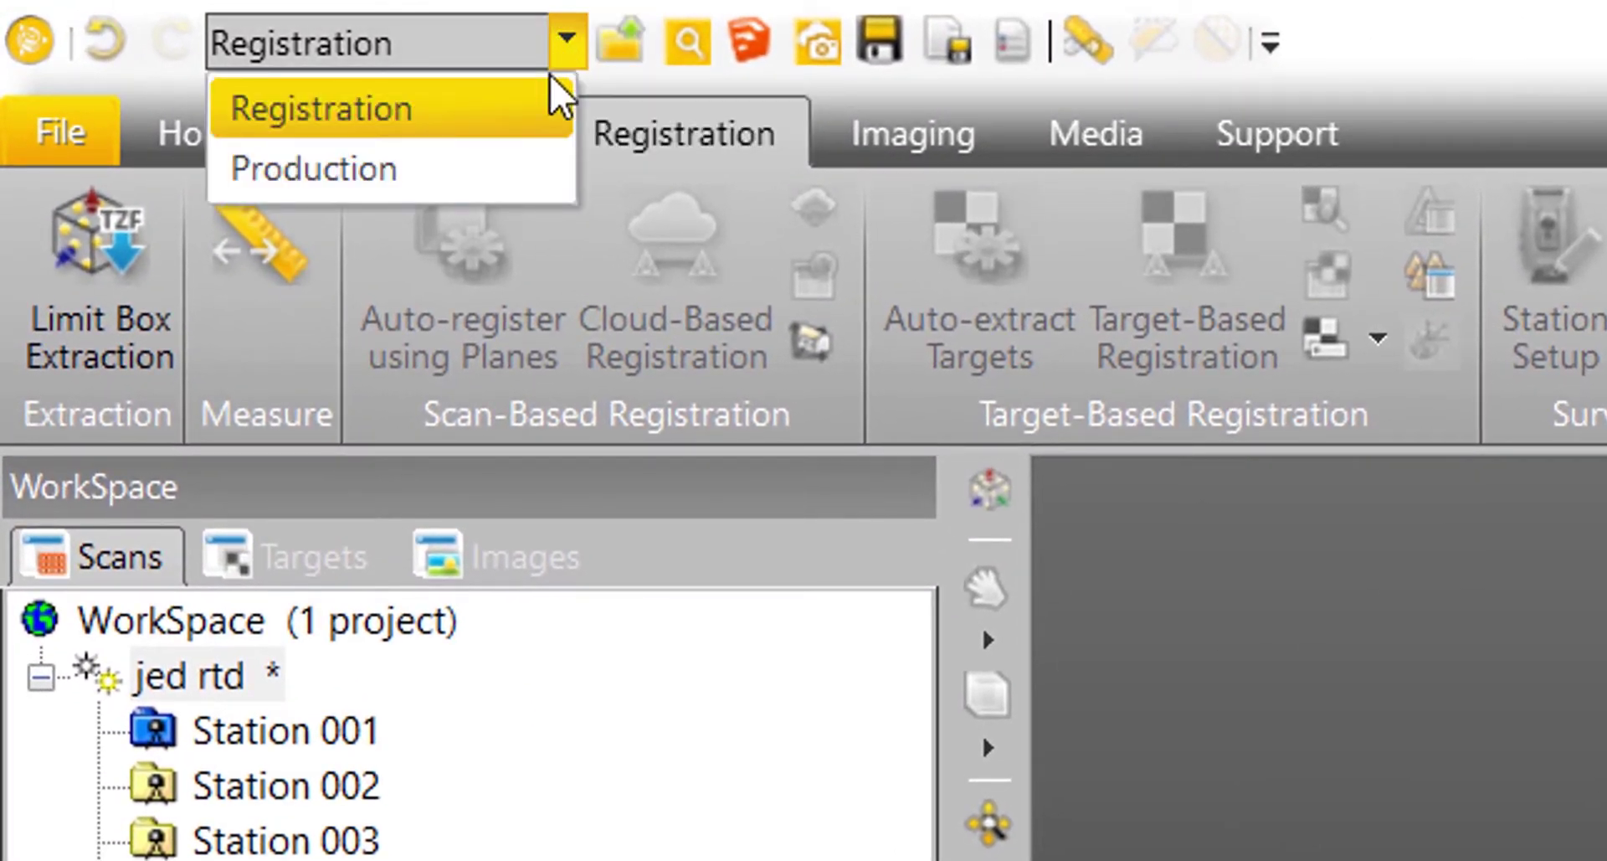
left_click(505, 179)
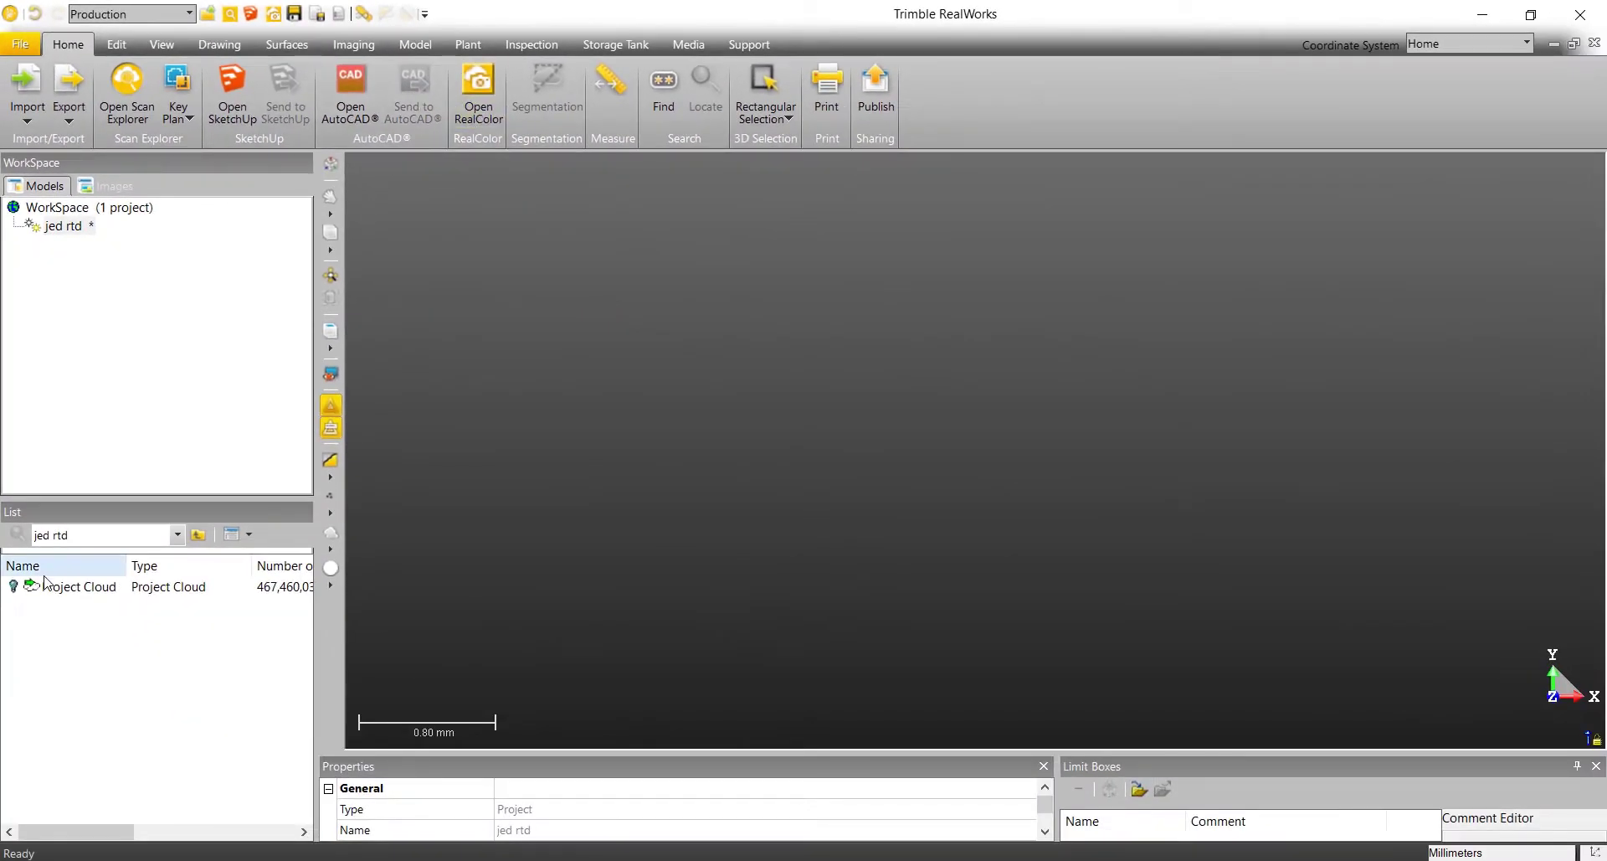
left_click(13, 585)
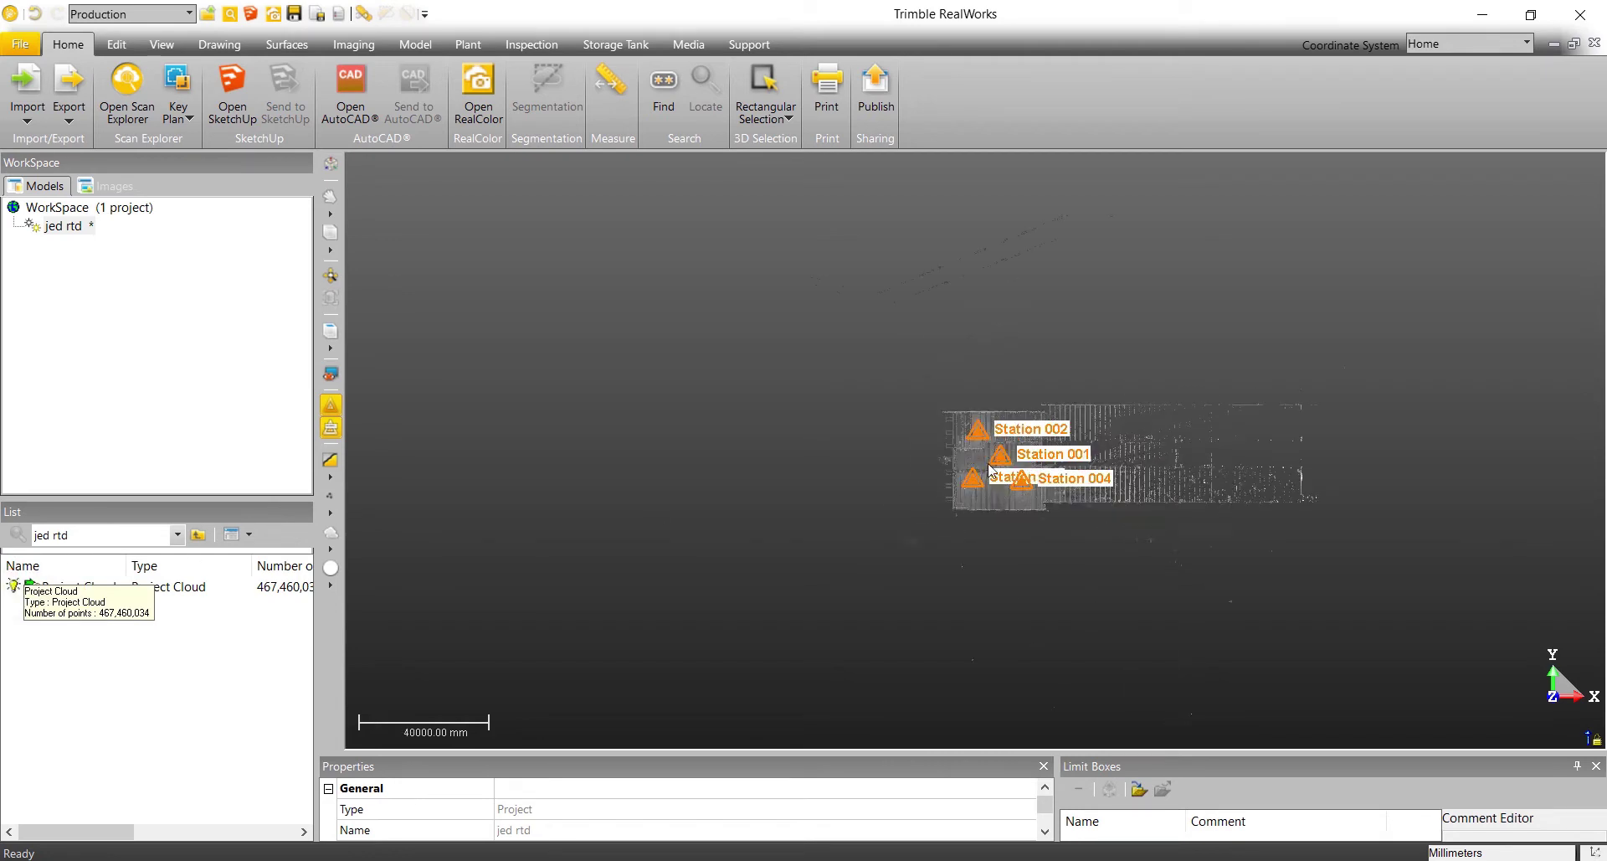
scroll(1006, 481, "up", 4)
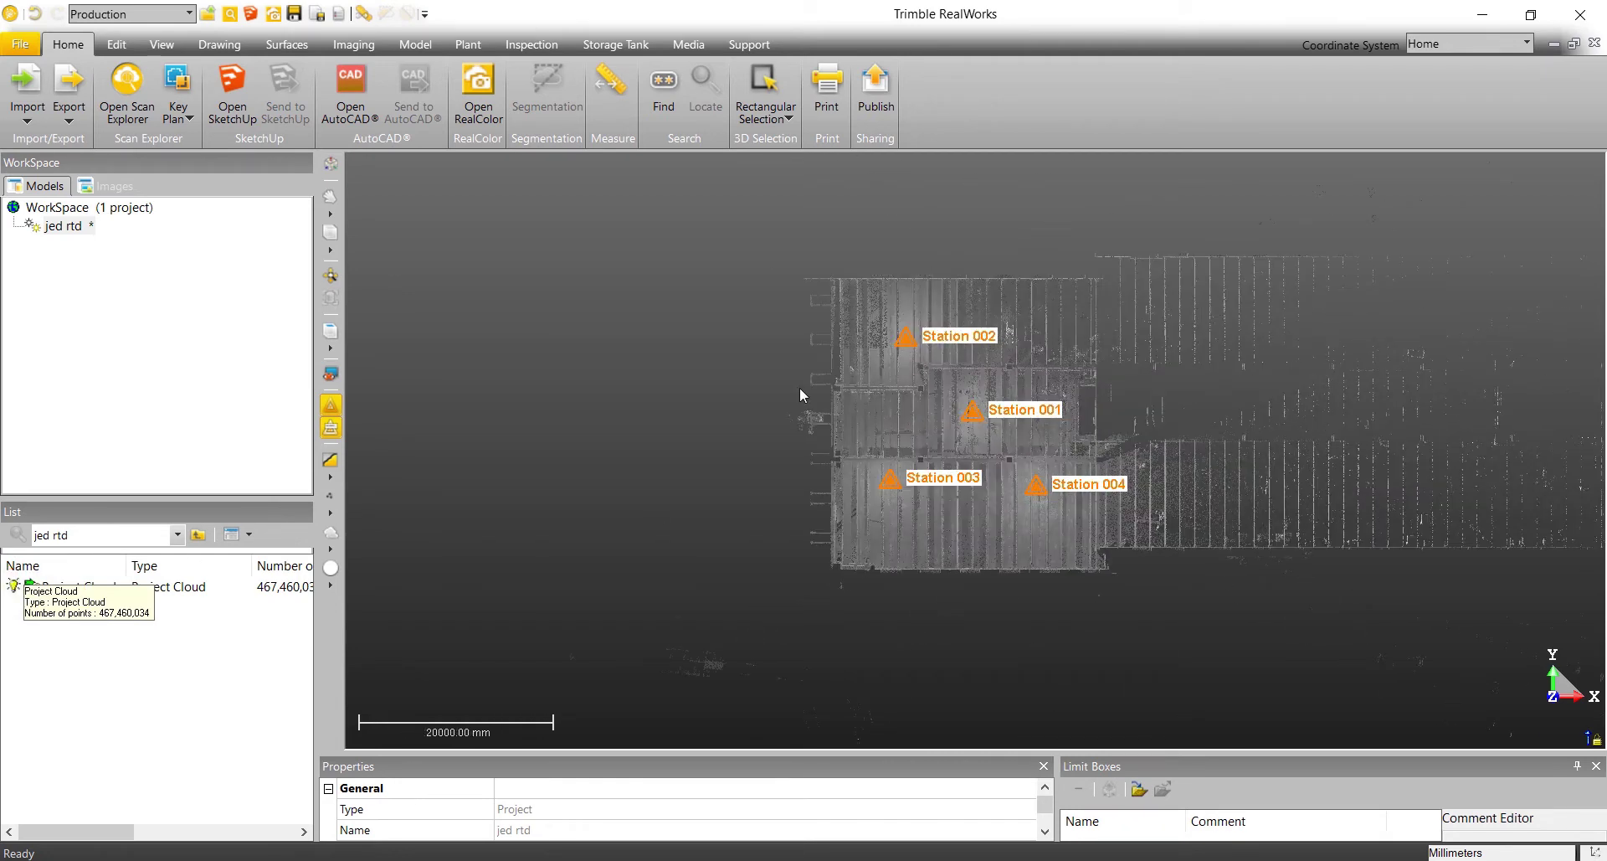
scroll(566, 288, "up", 3)
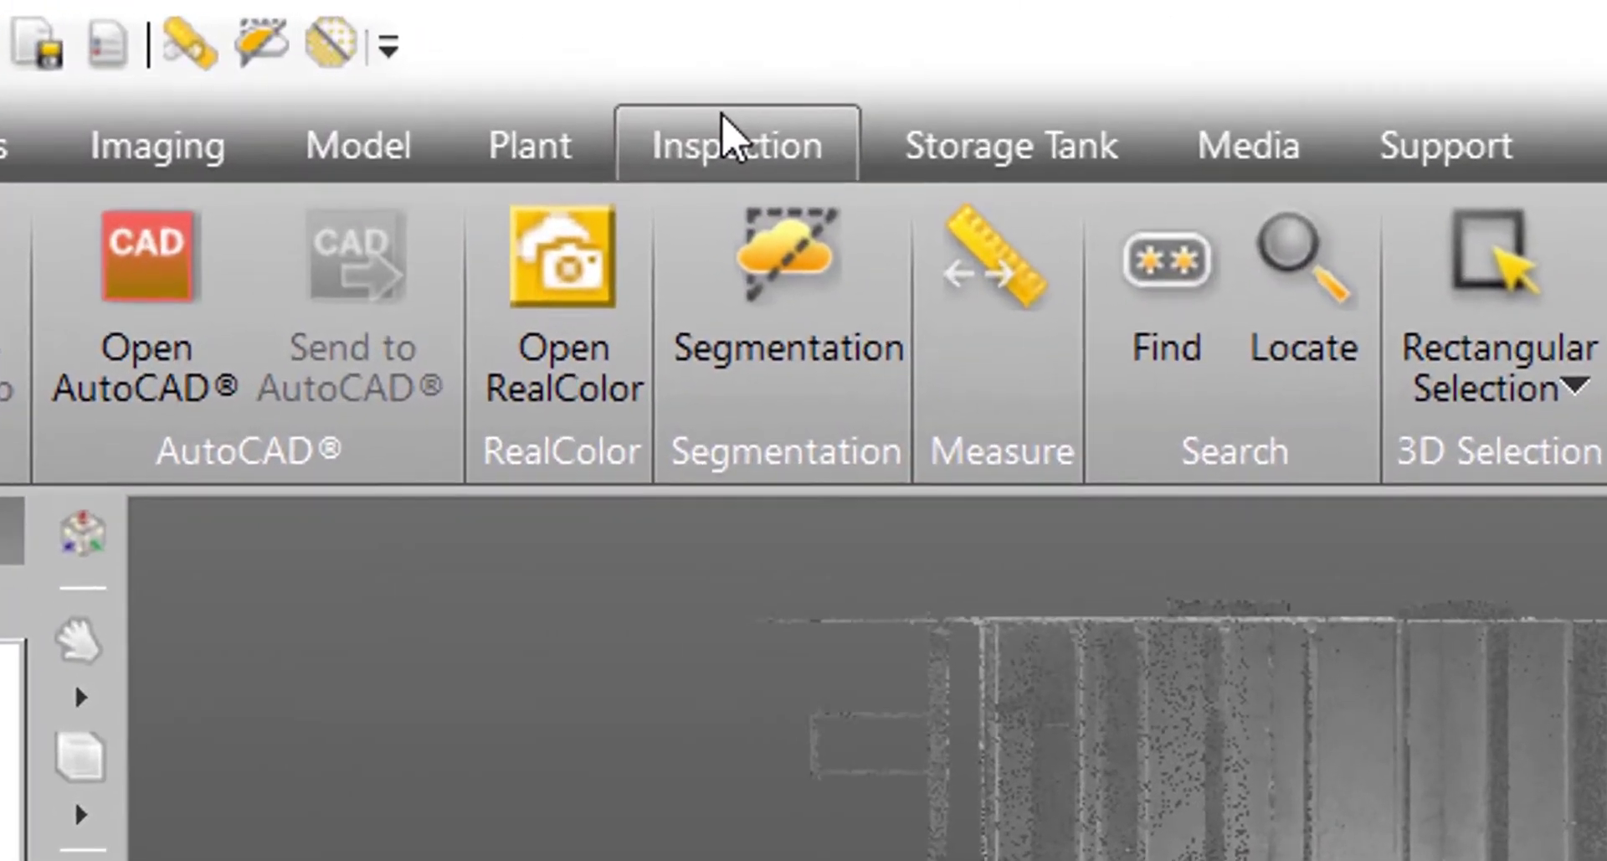
- Start an FF/FL (ASTM E1155) analysis and begin segmenting the cloud
left_click(529, 37)
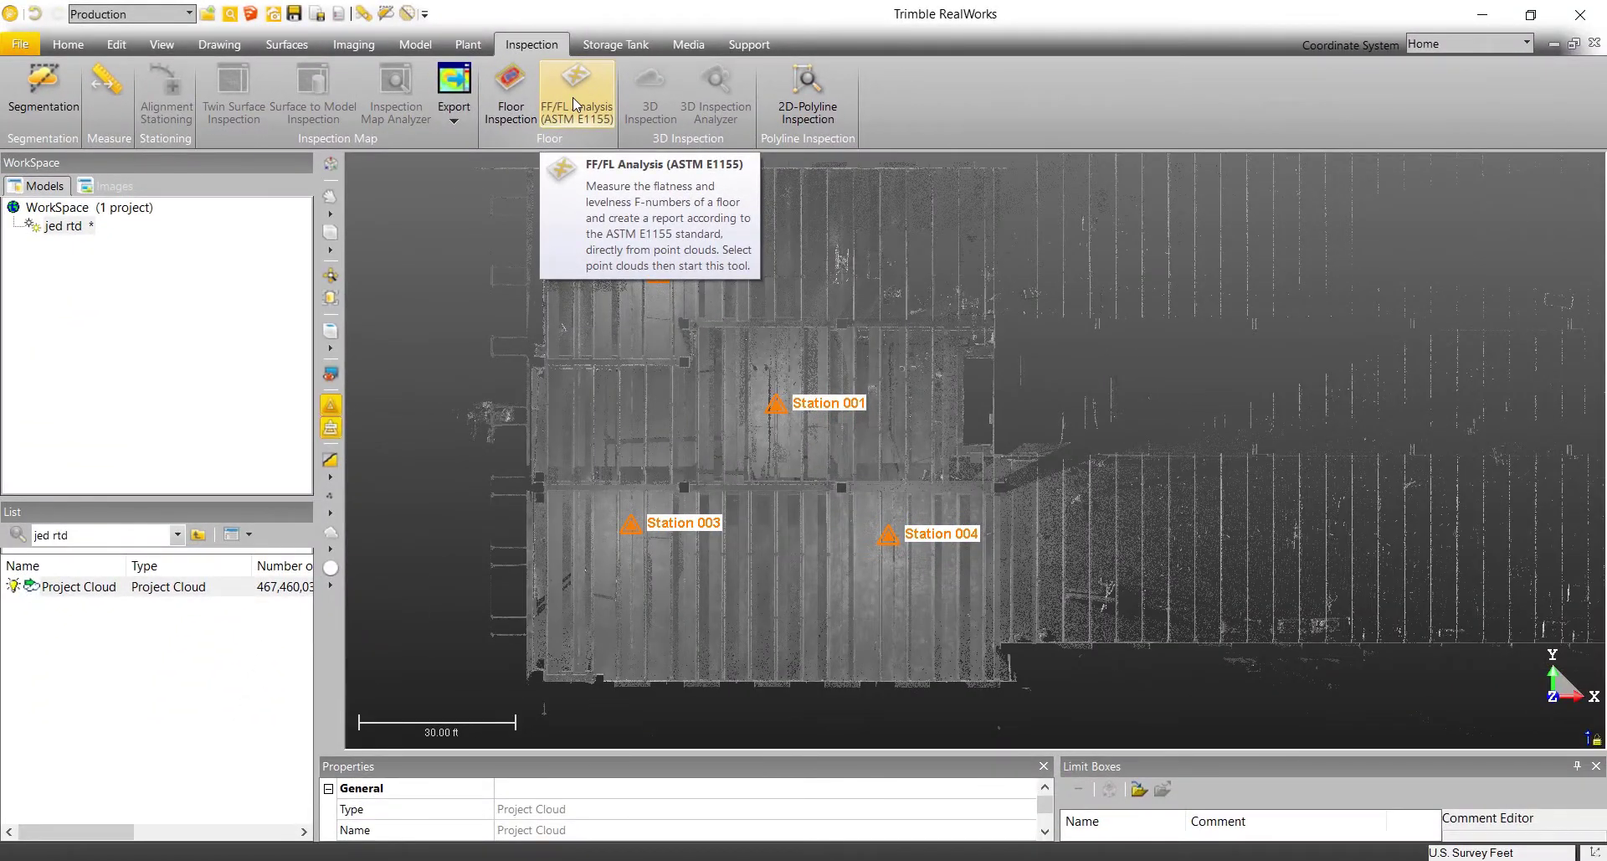
left_click(572, 97)
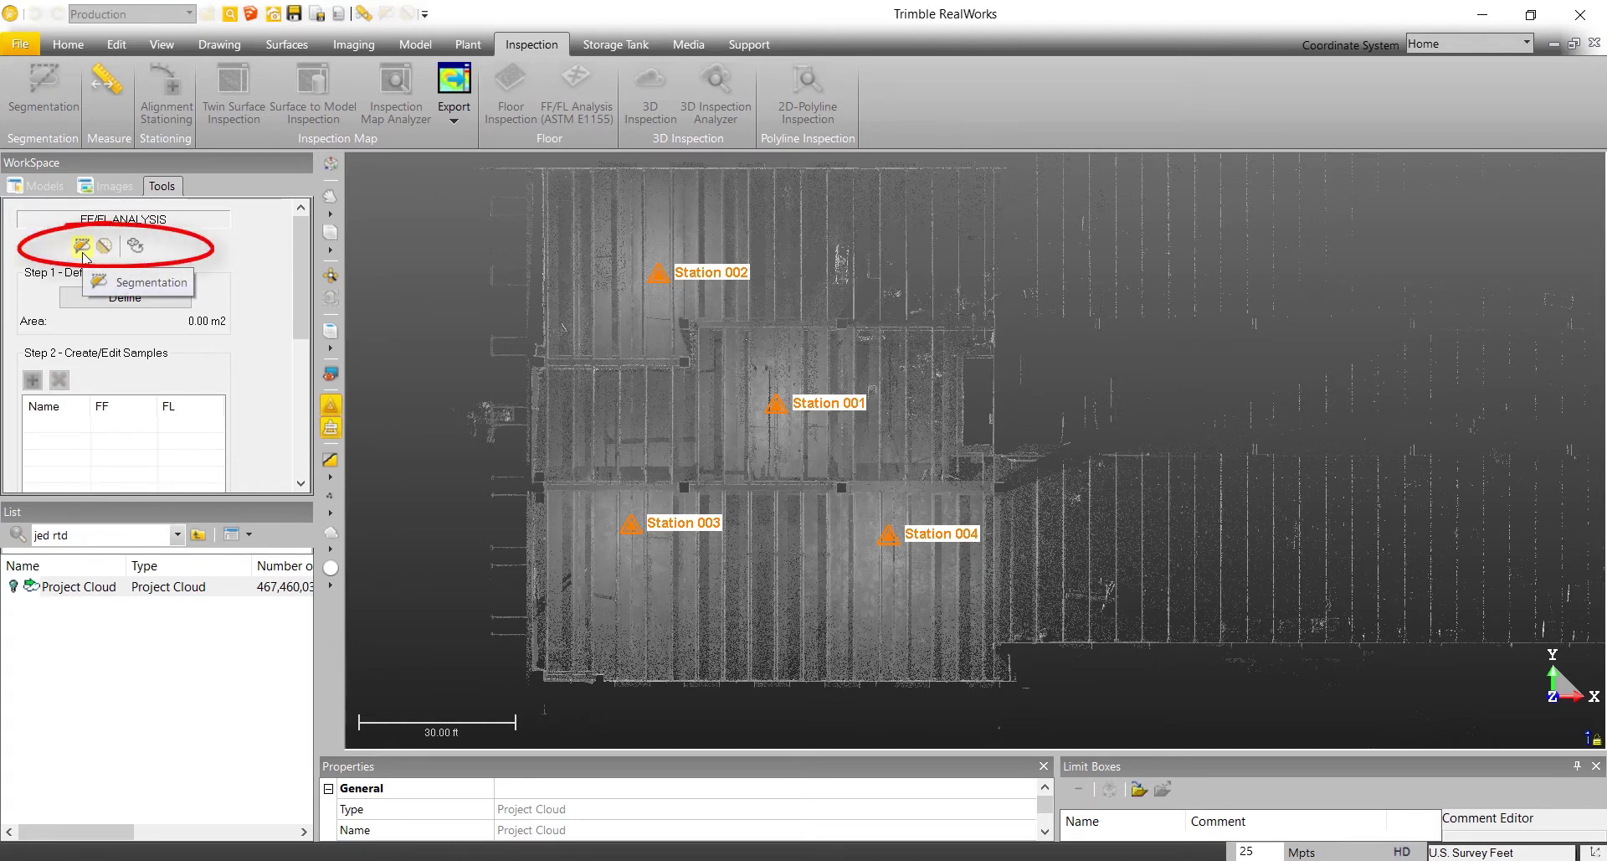
left_click(83, 250)
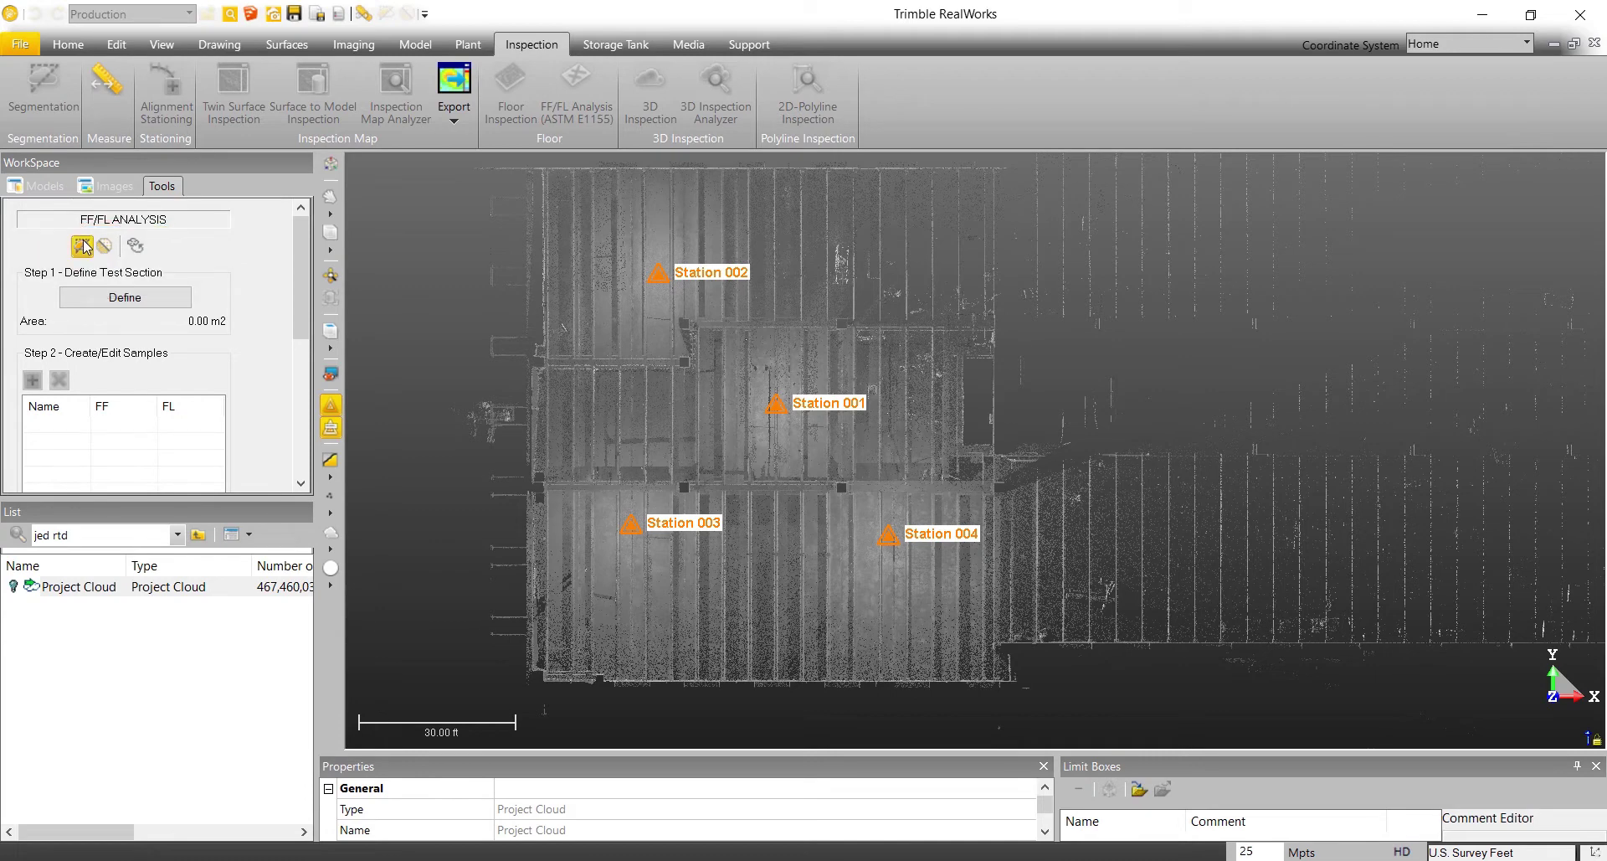
- Draw a rectangle around Stations 001 and 003 and keep only the points inside
left_click(526, 362)
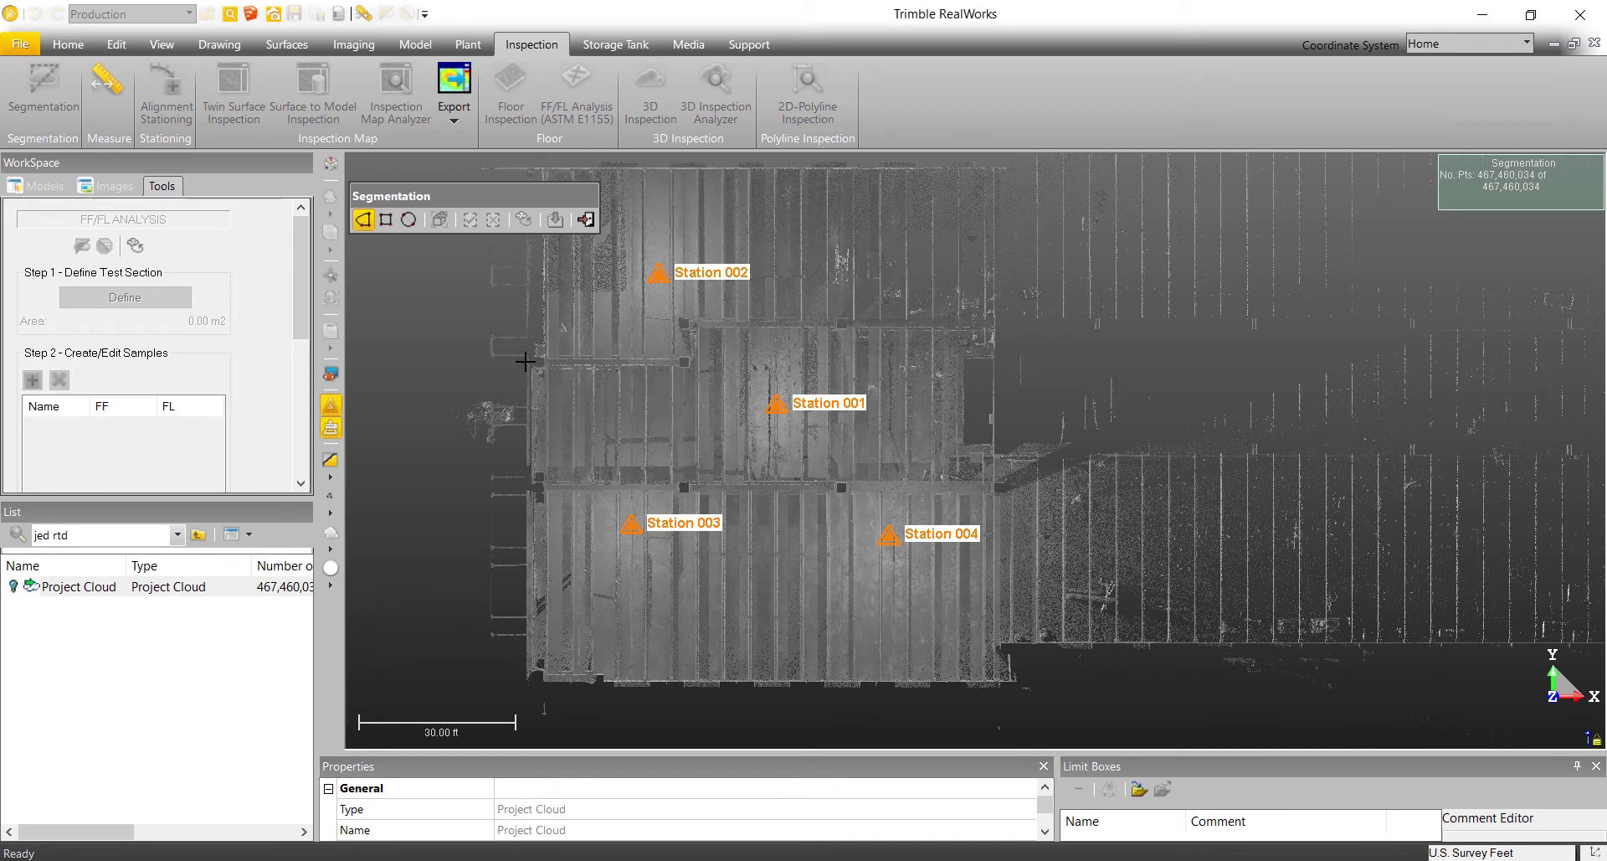
left_click(841, 362)
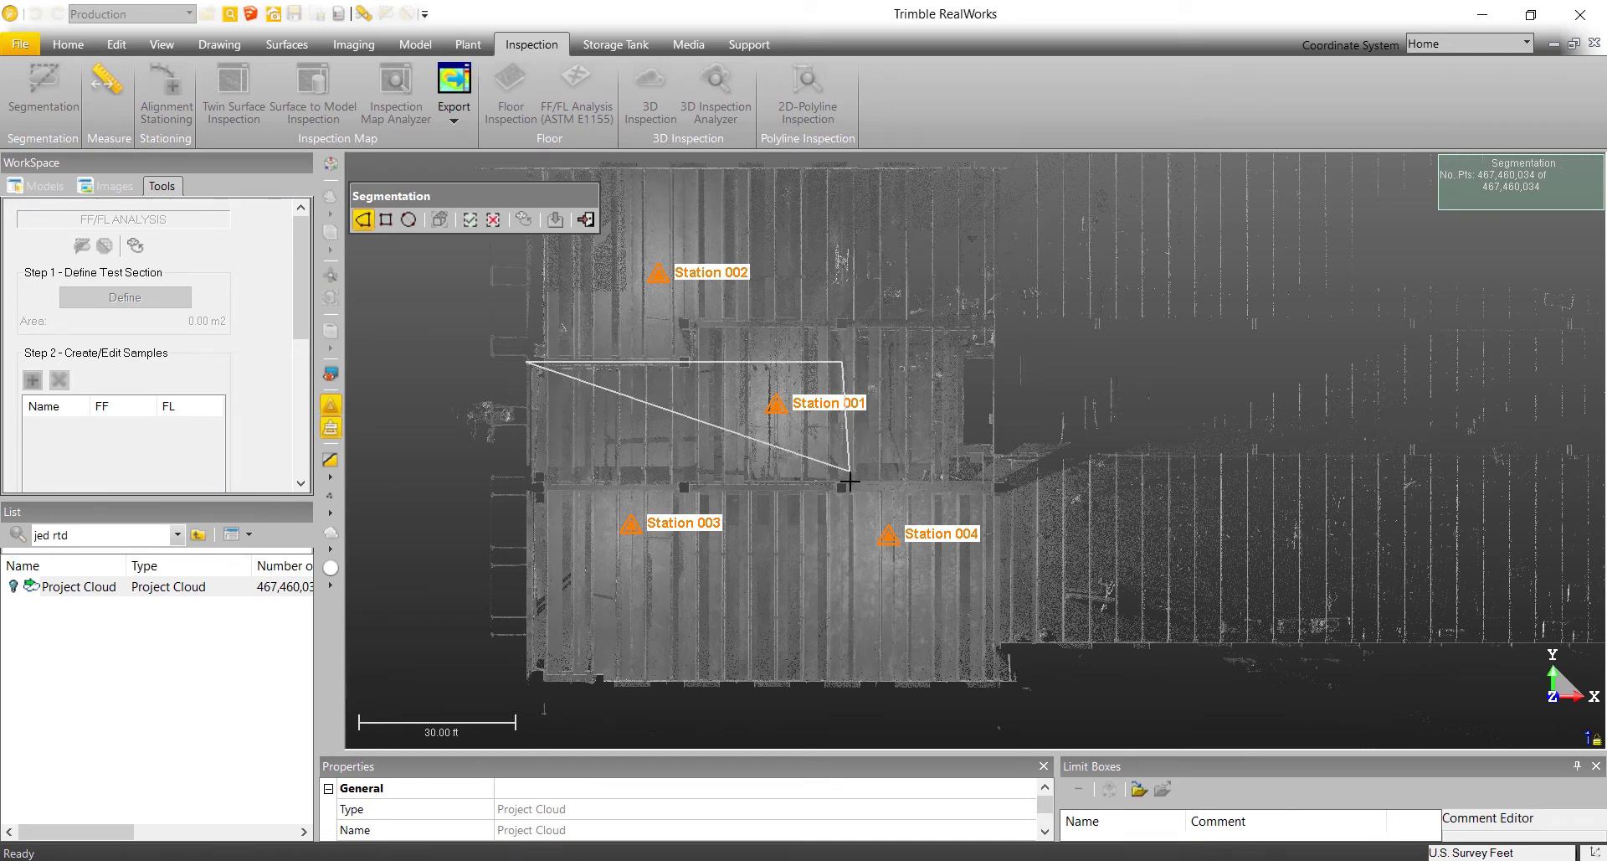
left_click(841, 683)
left_click(523, 680)
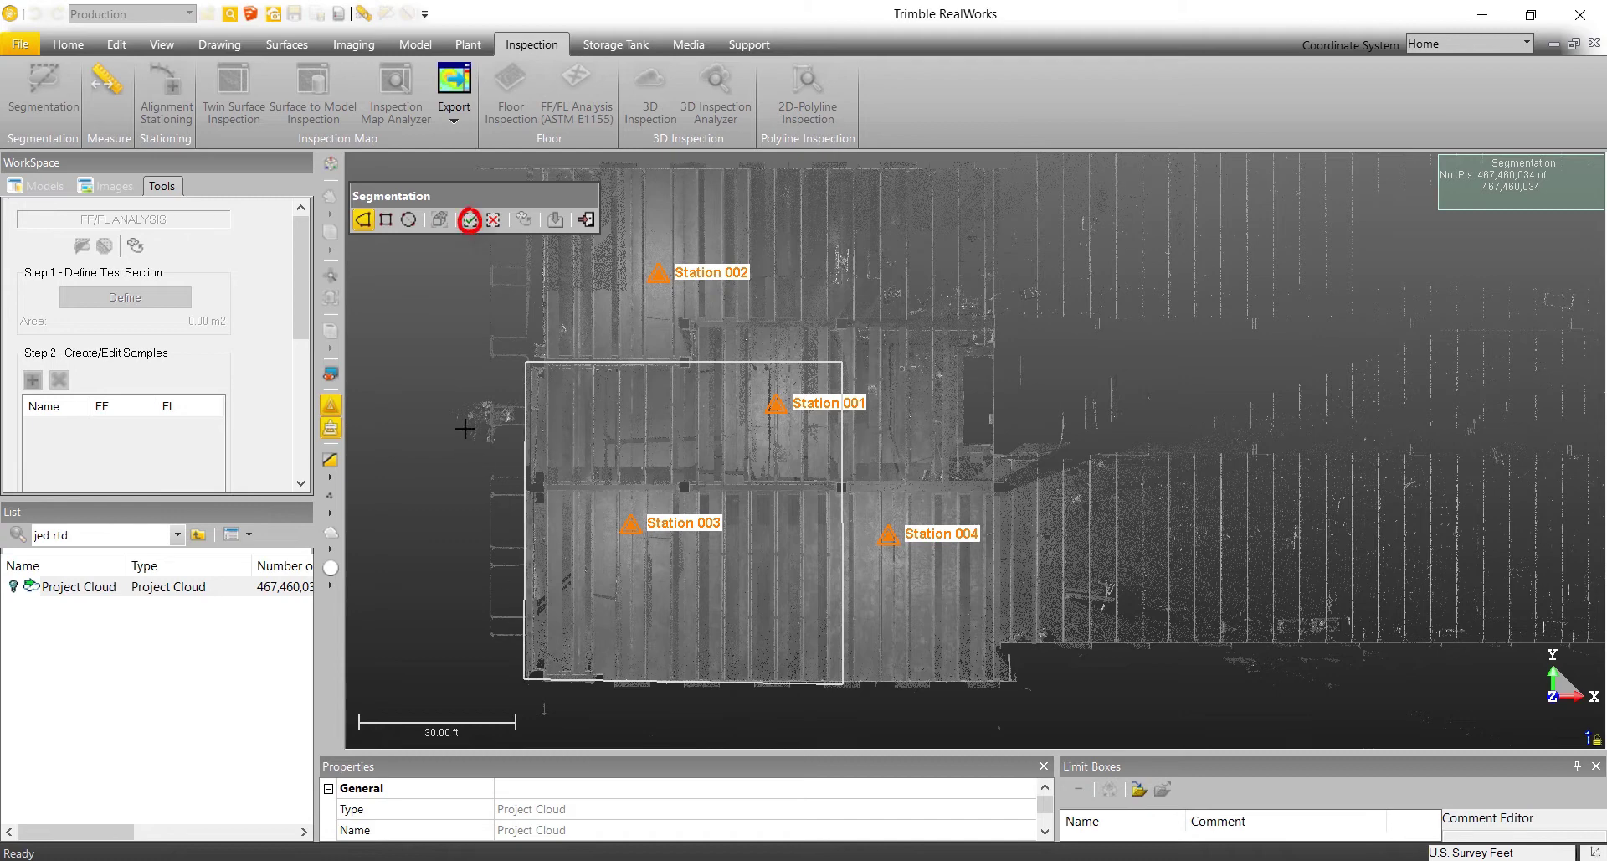
left_click(470, 219)
- View the cropped floor from the left standard view
left_click(160, 45)
left_click(335, 125)
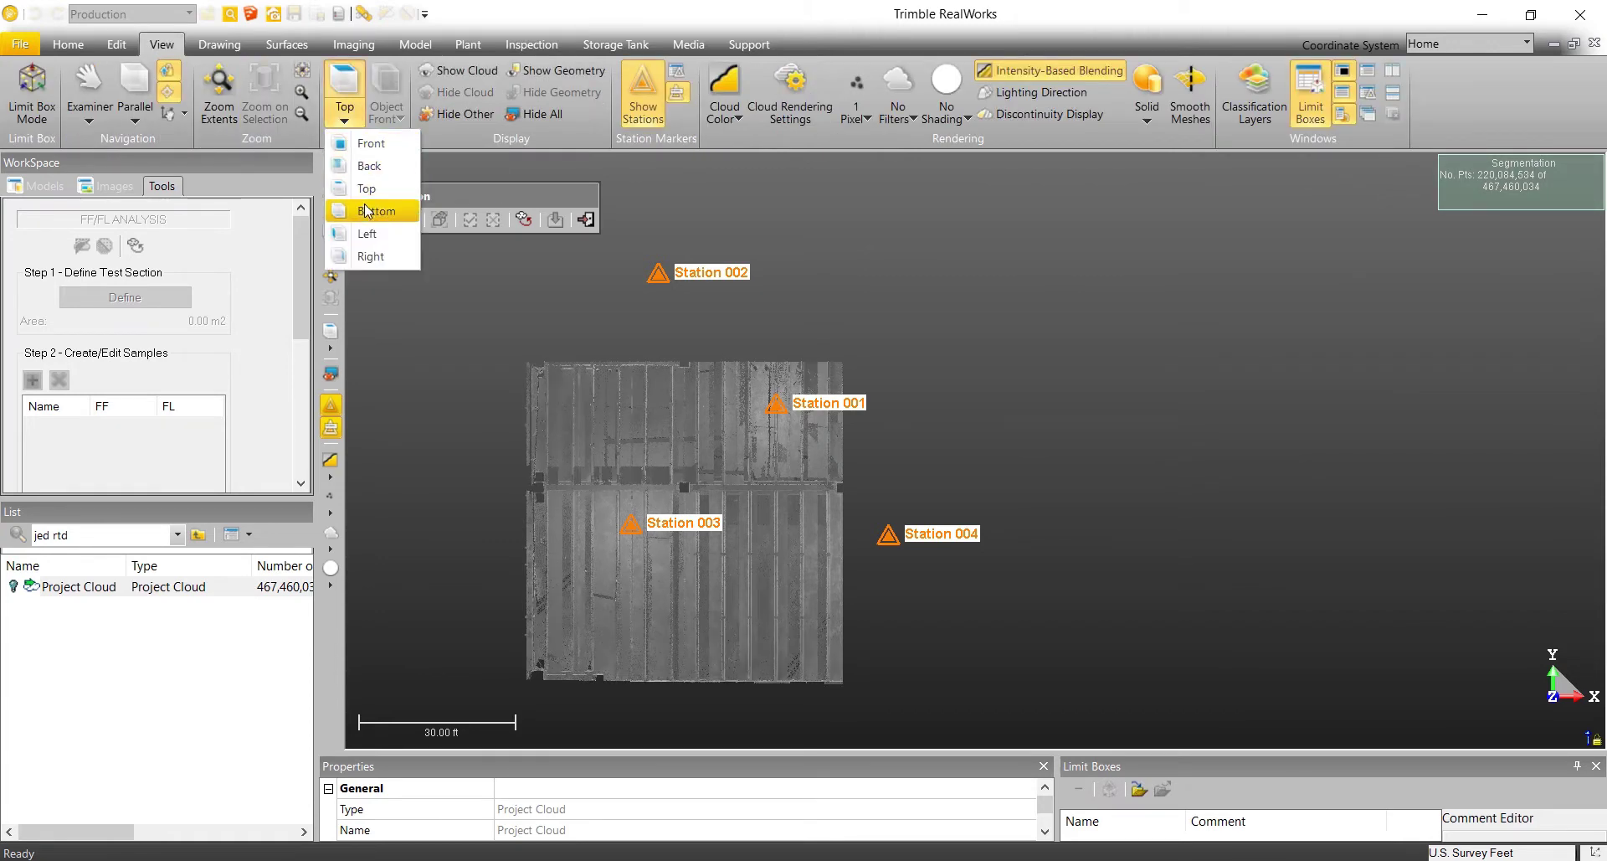
left_click(367, 235)
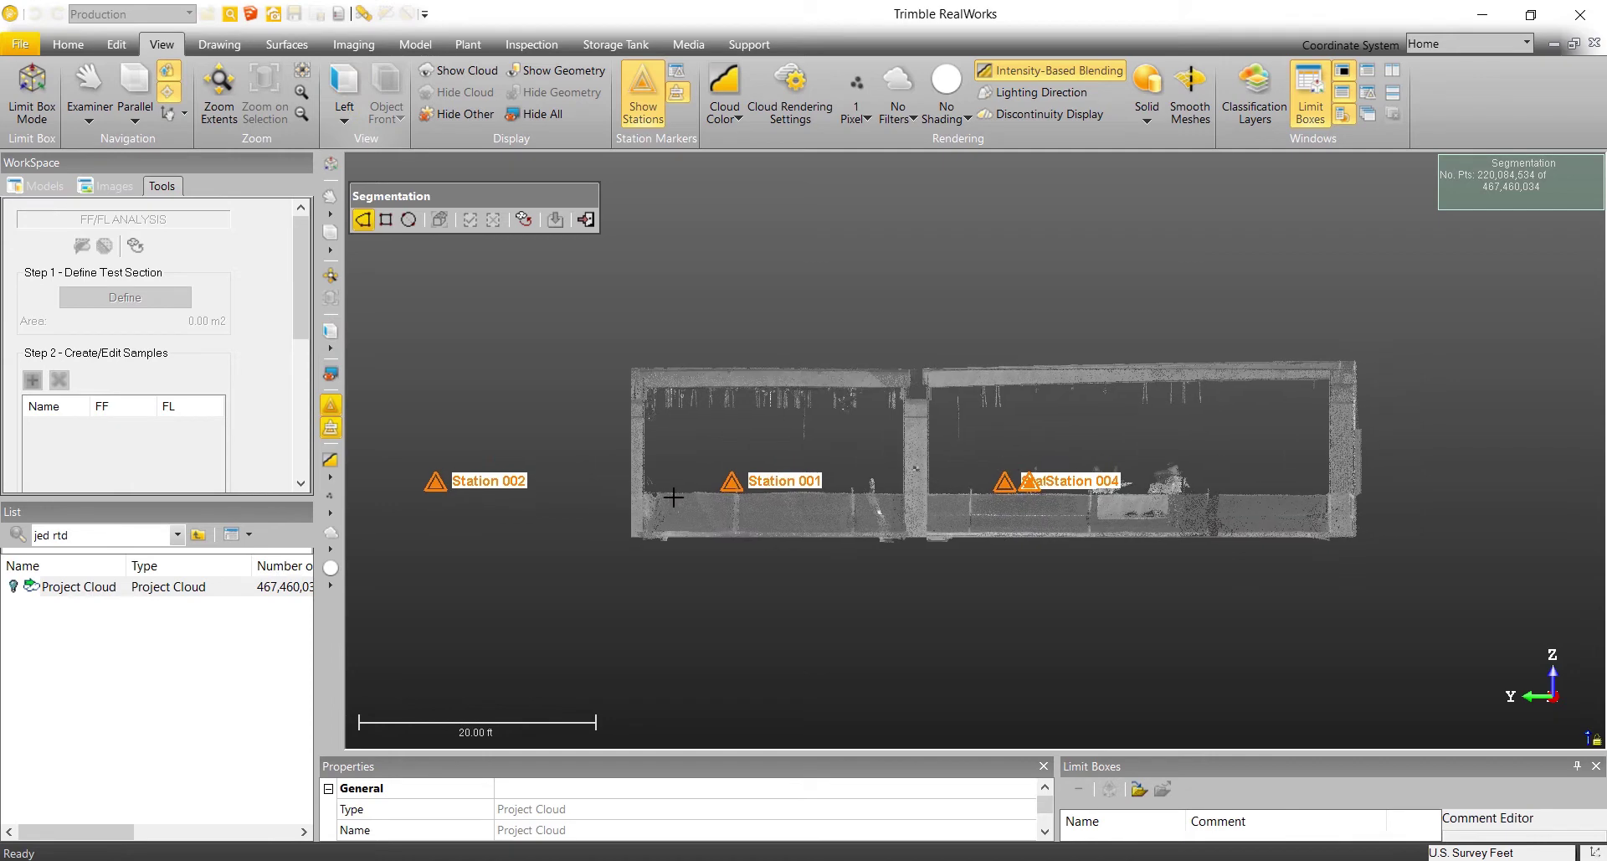
- Fence off the walls above the floor, delete them, and finish segmentation
left_click(622, 521)
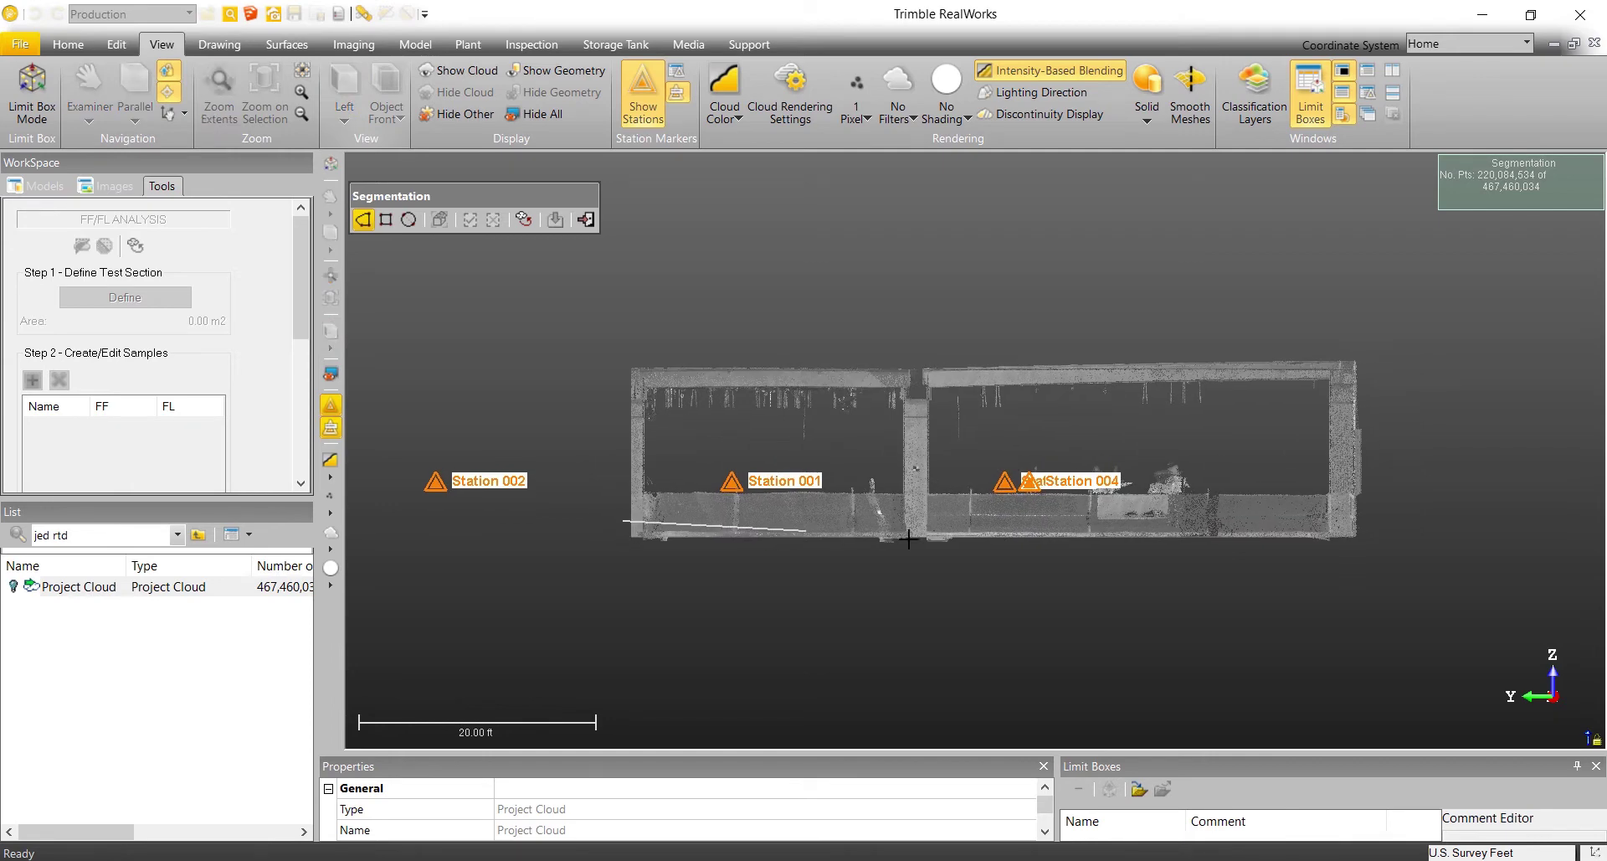
left_click(1377, 521)
left_click(1376, 314)
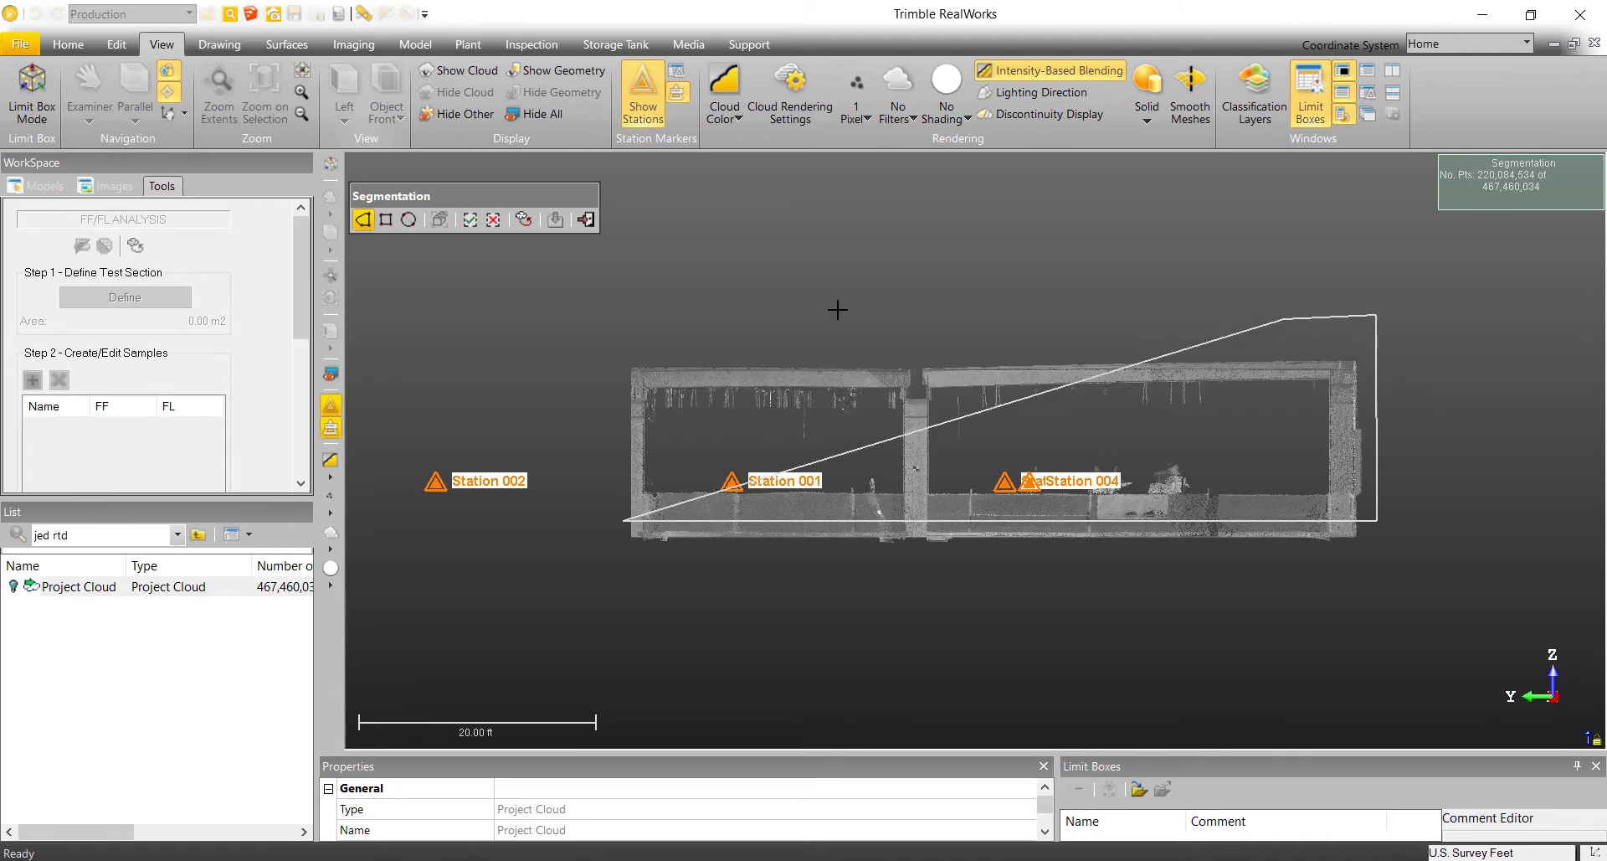
left_click(621, 333)
left_click(494, 220)
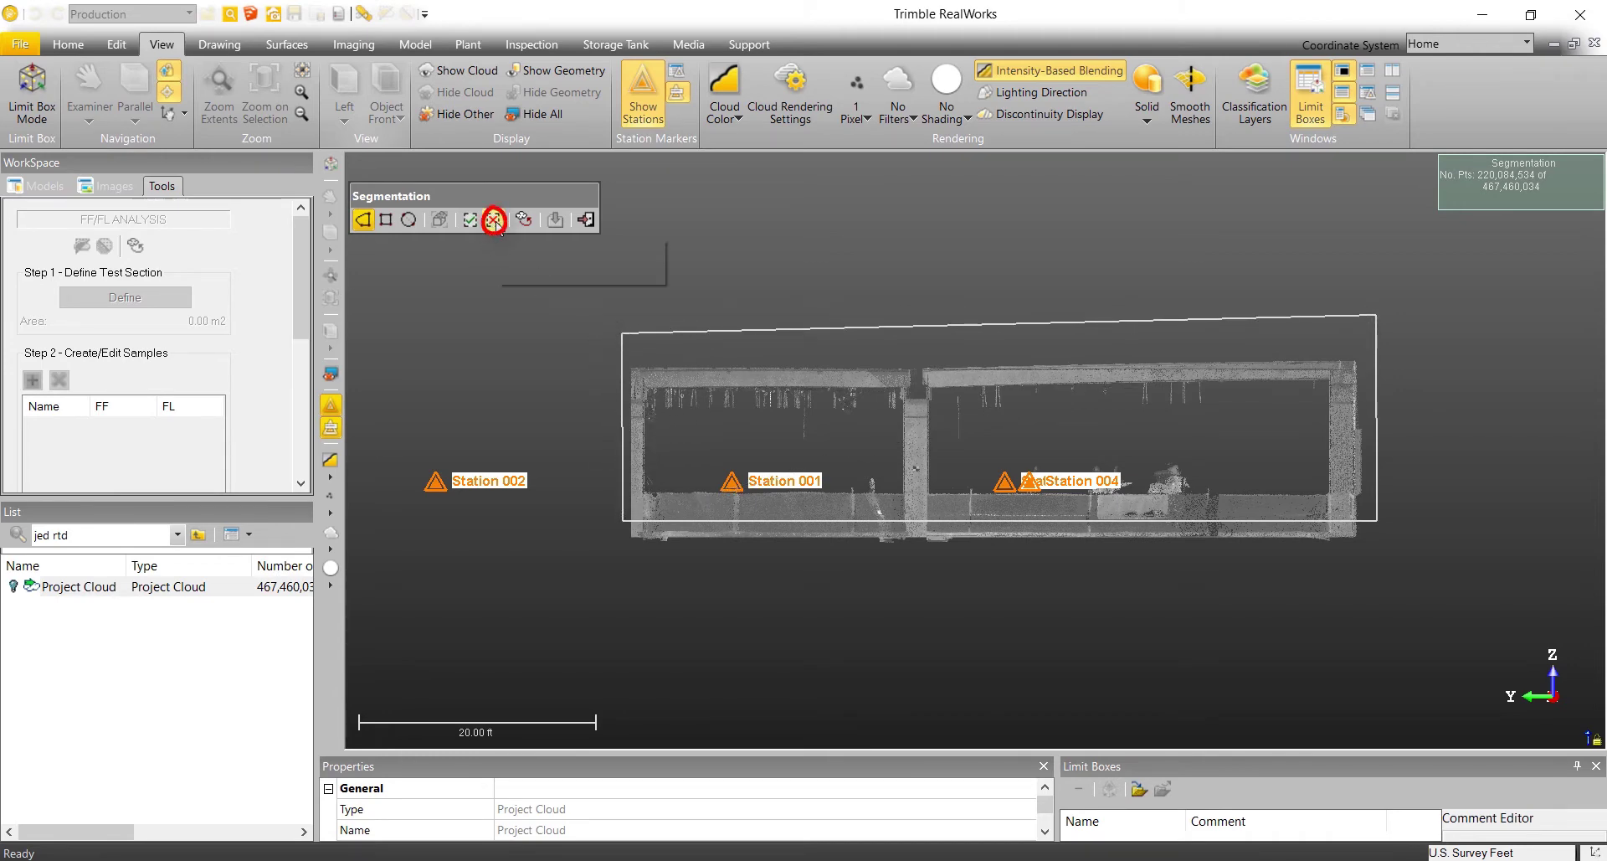
left_click(585, 219)
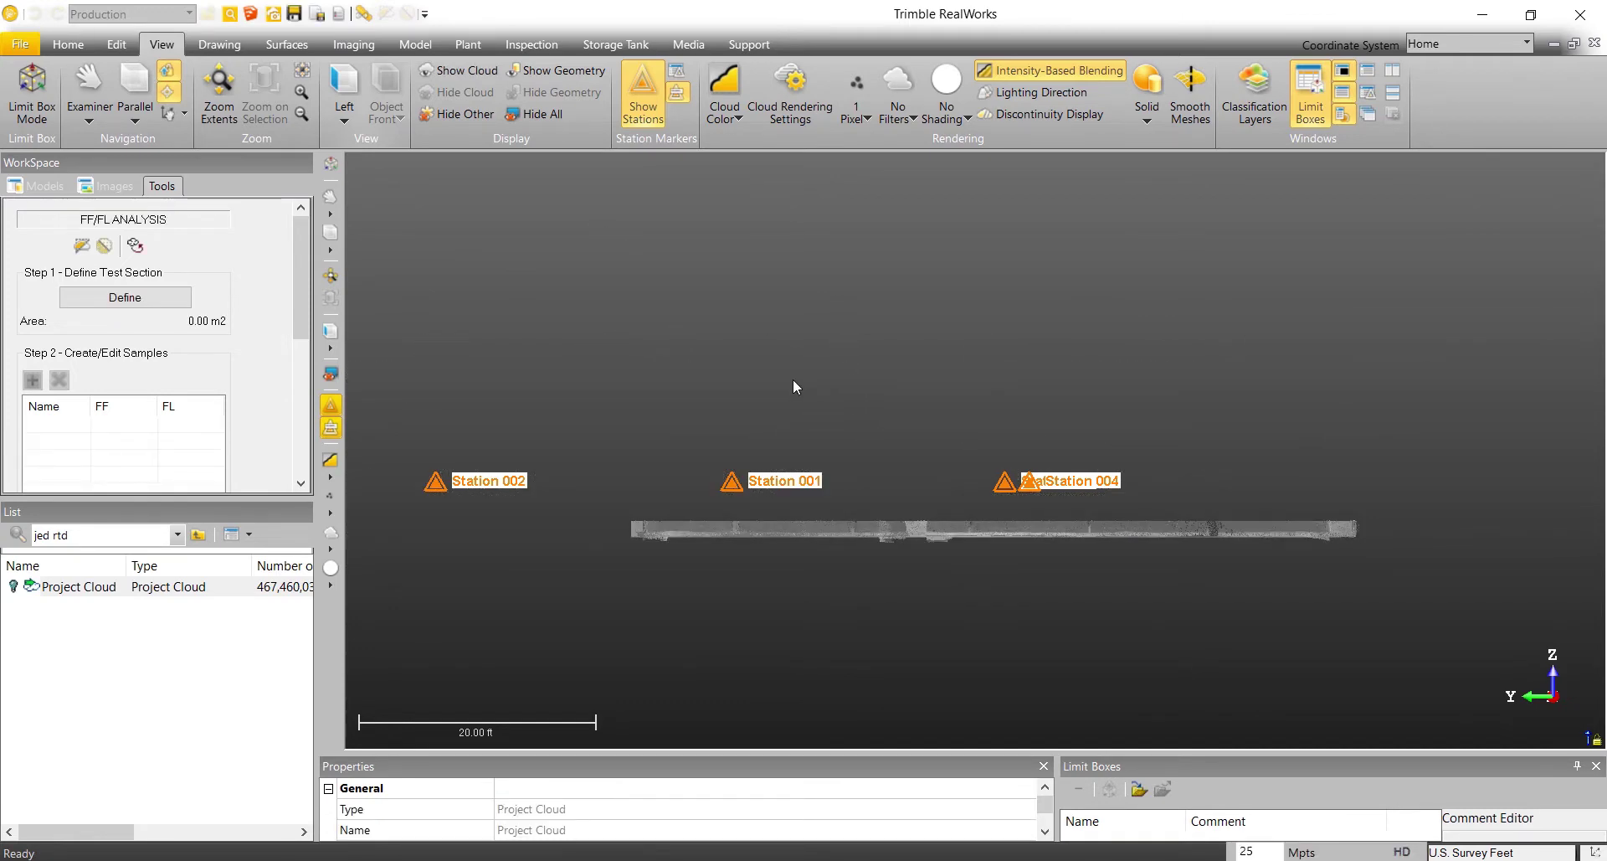
left_click_drag(792, 379, 891, 429)
middle_click_drag(1077, 412, 996, 386)
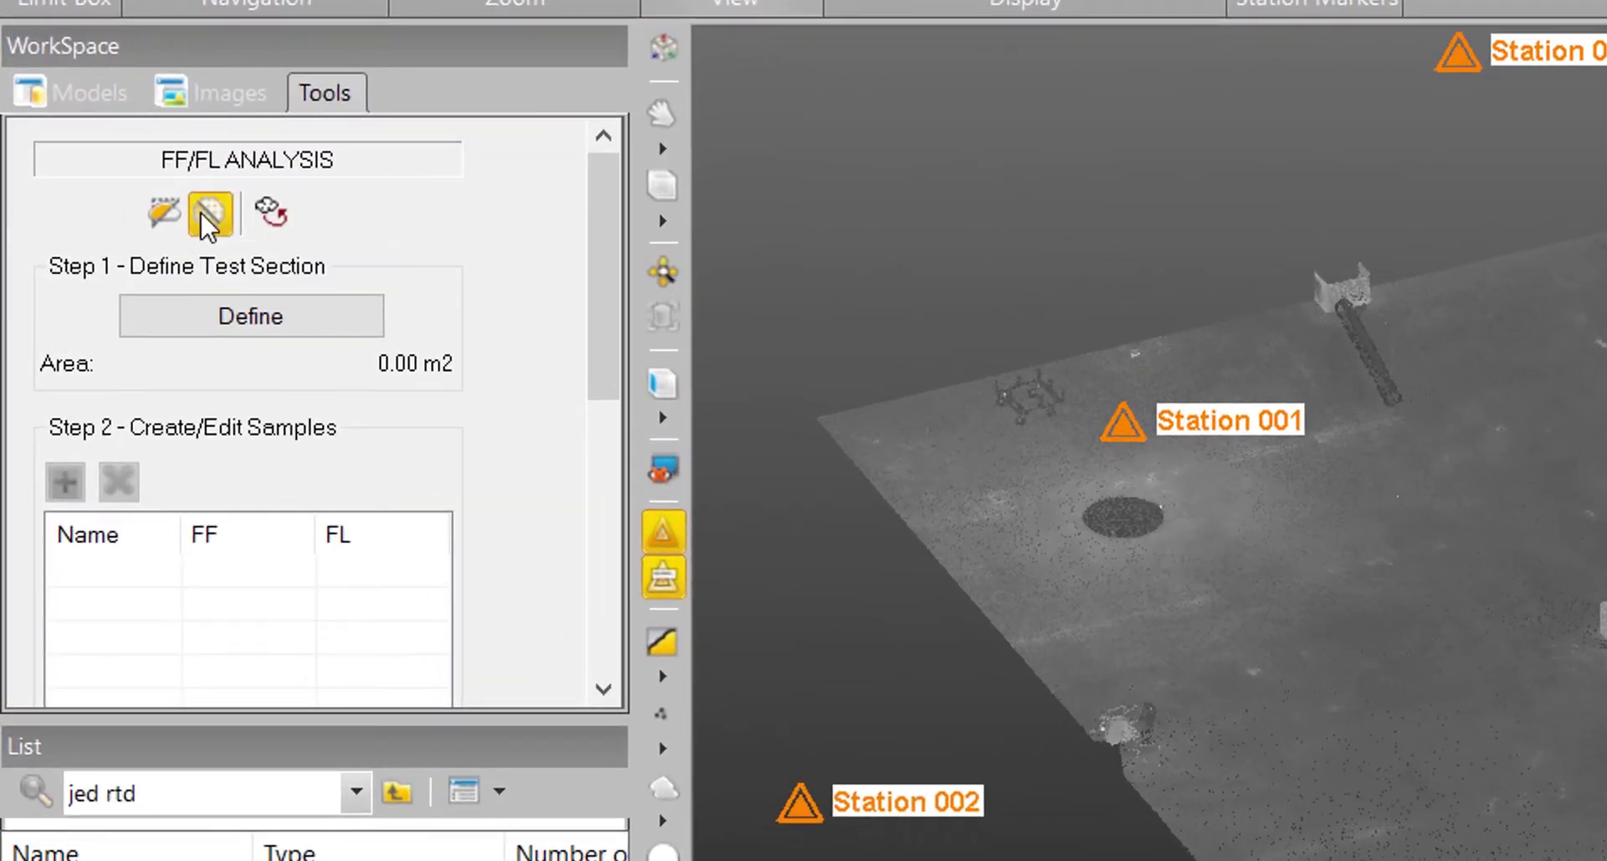
- Run Floor Extraction (Indoor) and keep the floor, leaving 92 781 772 points
left_click(208, 220)
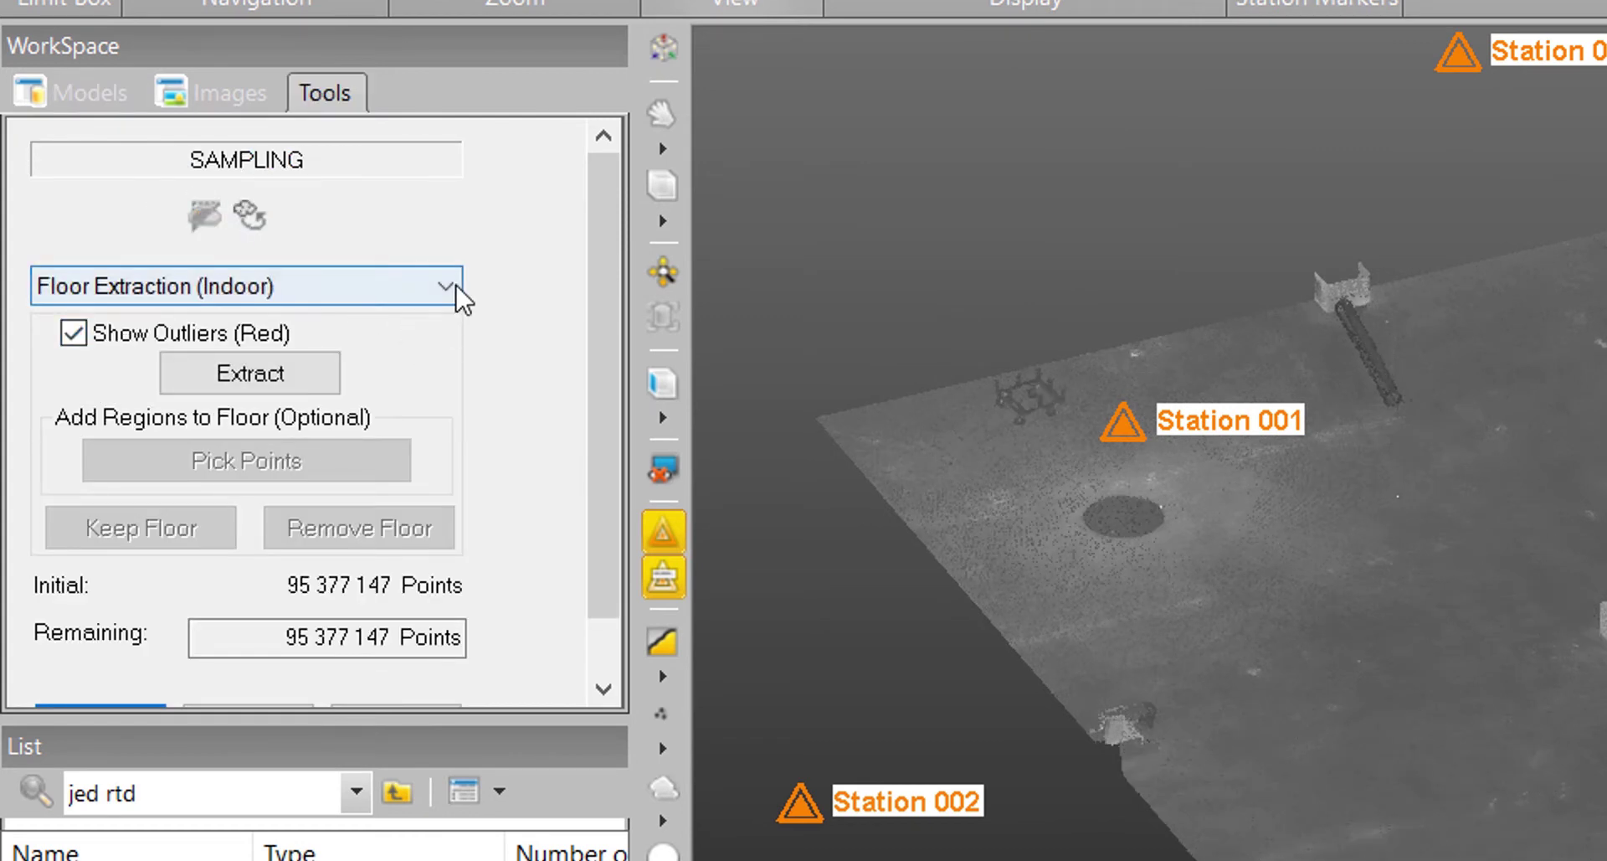
left_click(452, 289)
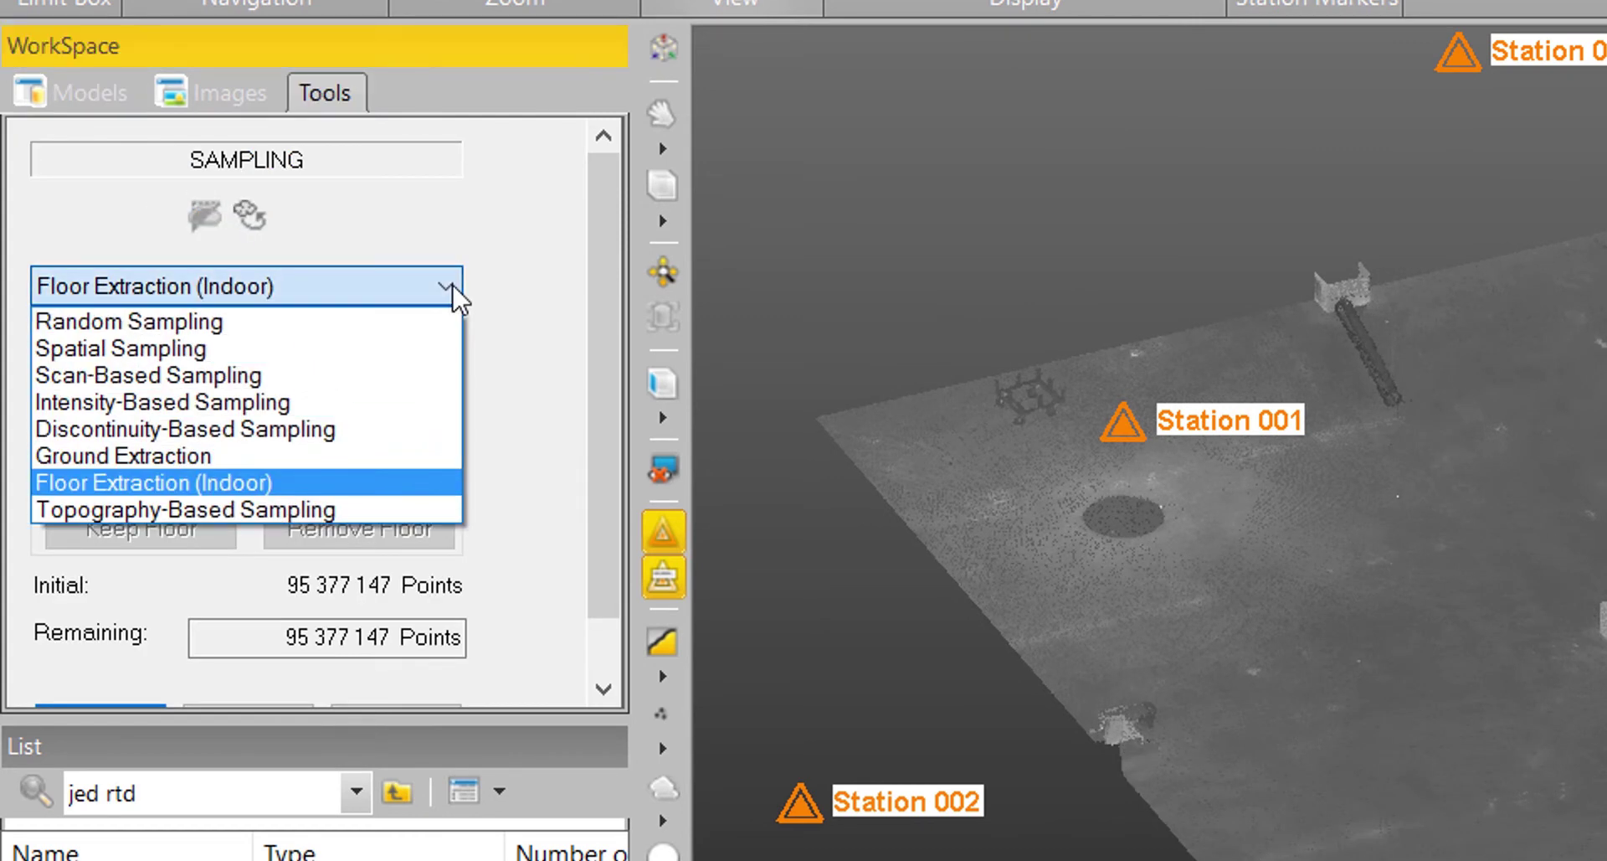
left_click(396, 481)
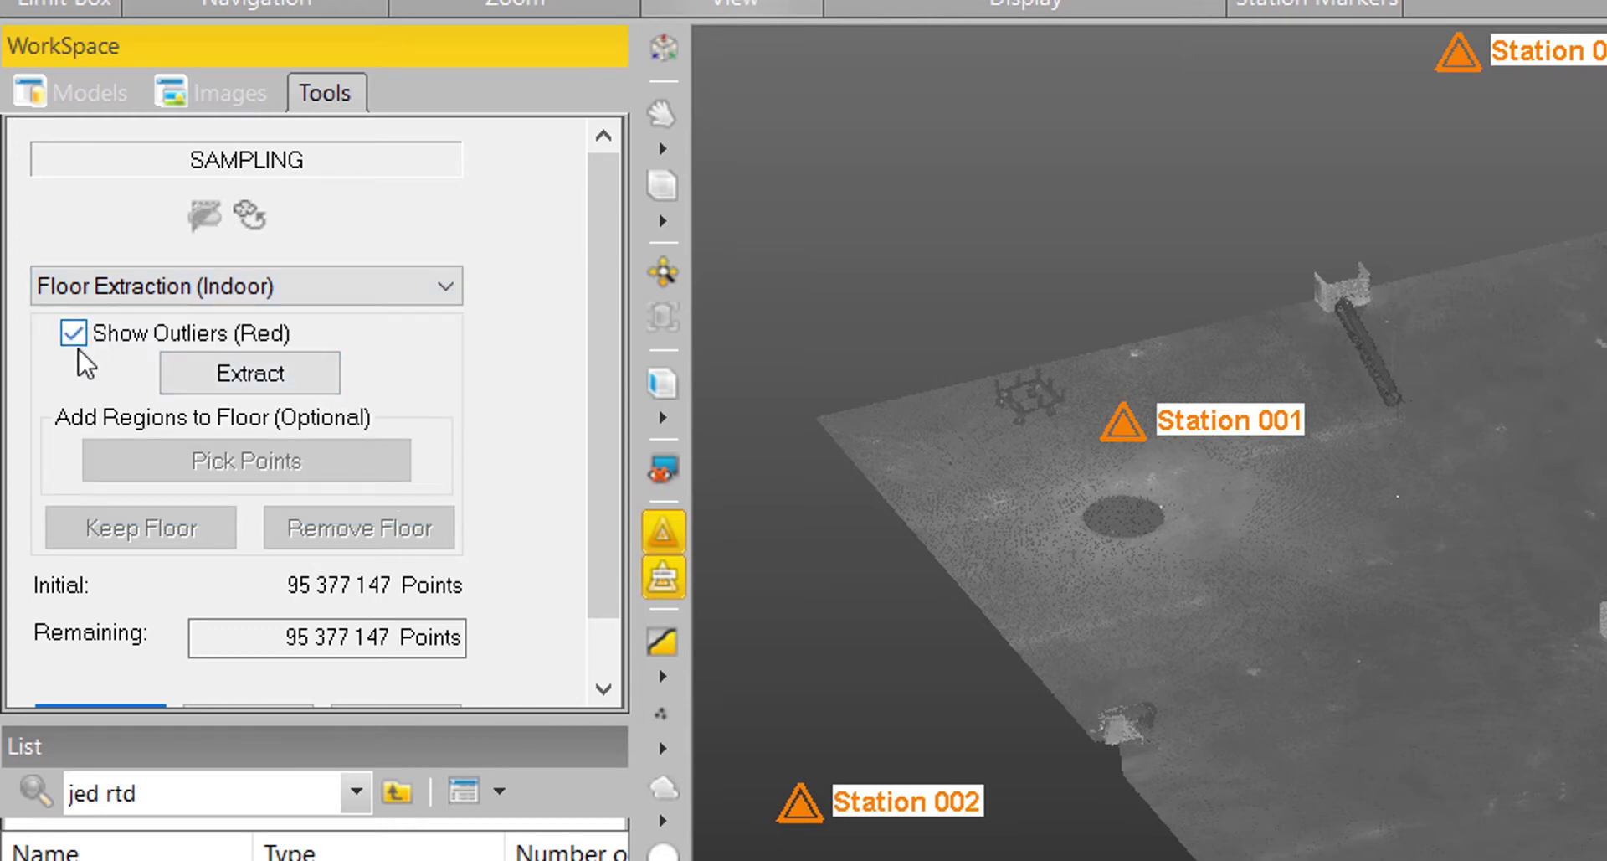
left_click(307, 382)
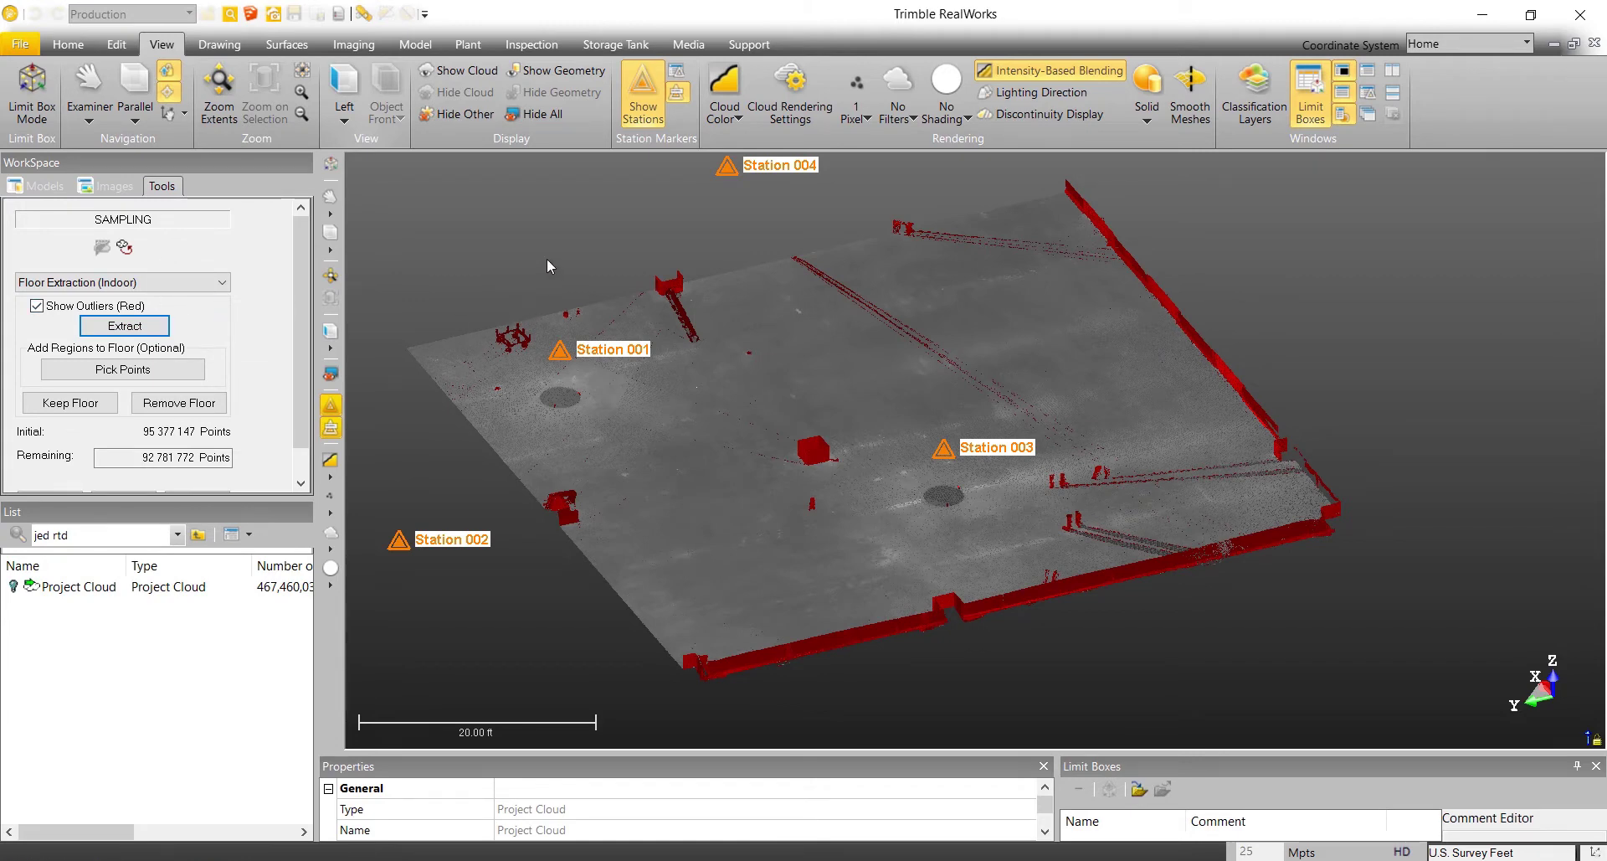
left_click(89, 405)
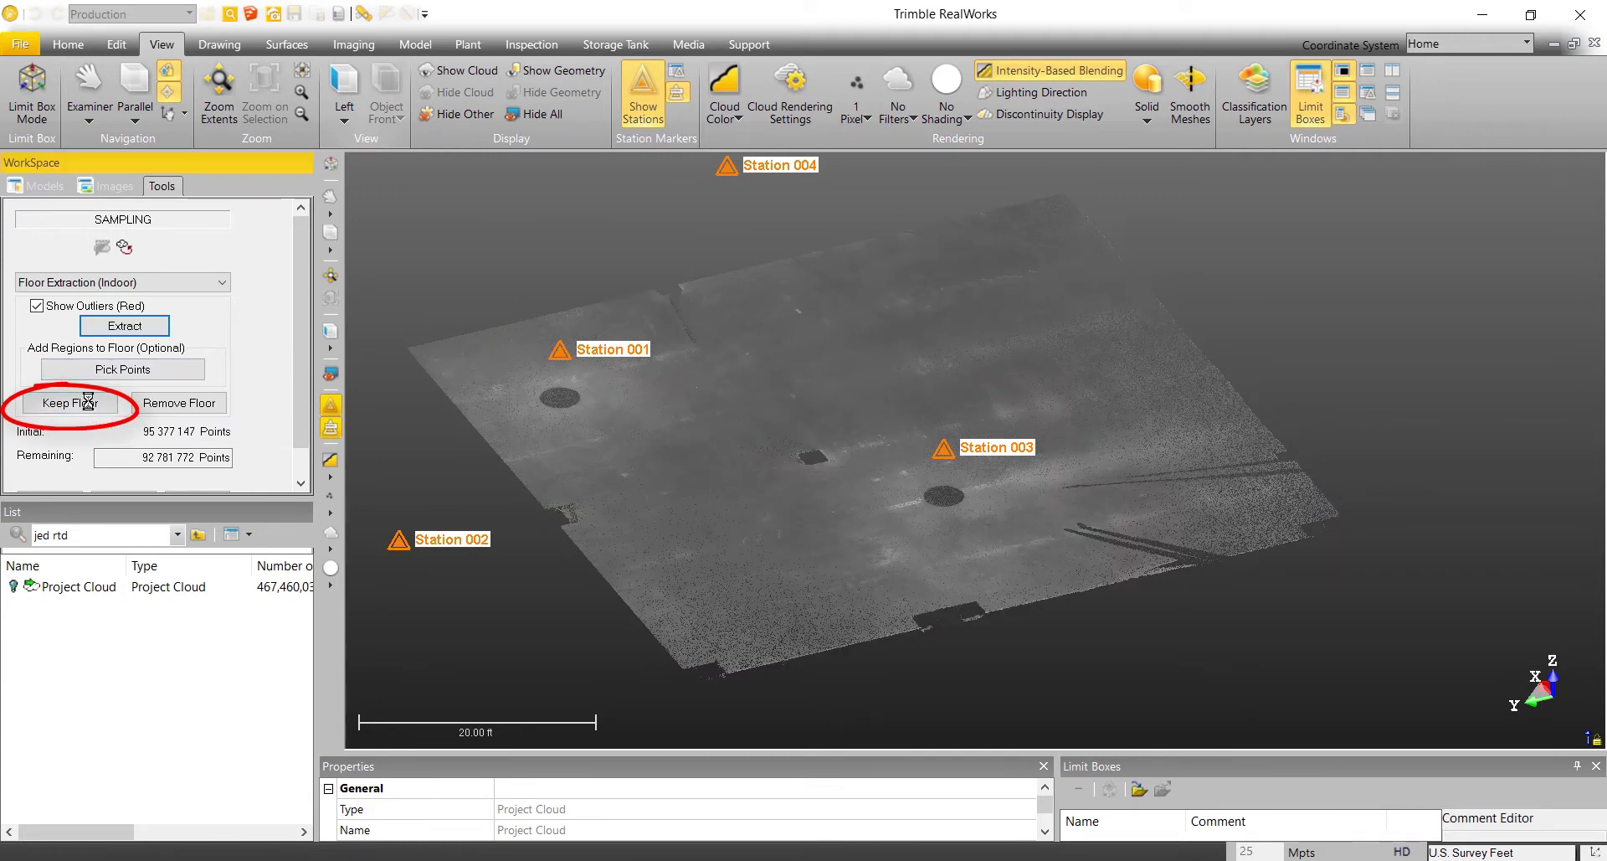
scroll(811, 473, "up", 4)
left_click_drag(811, 484, 963, 458)
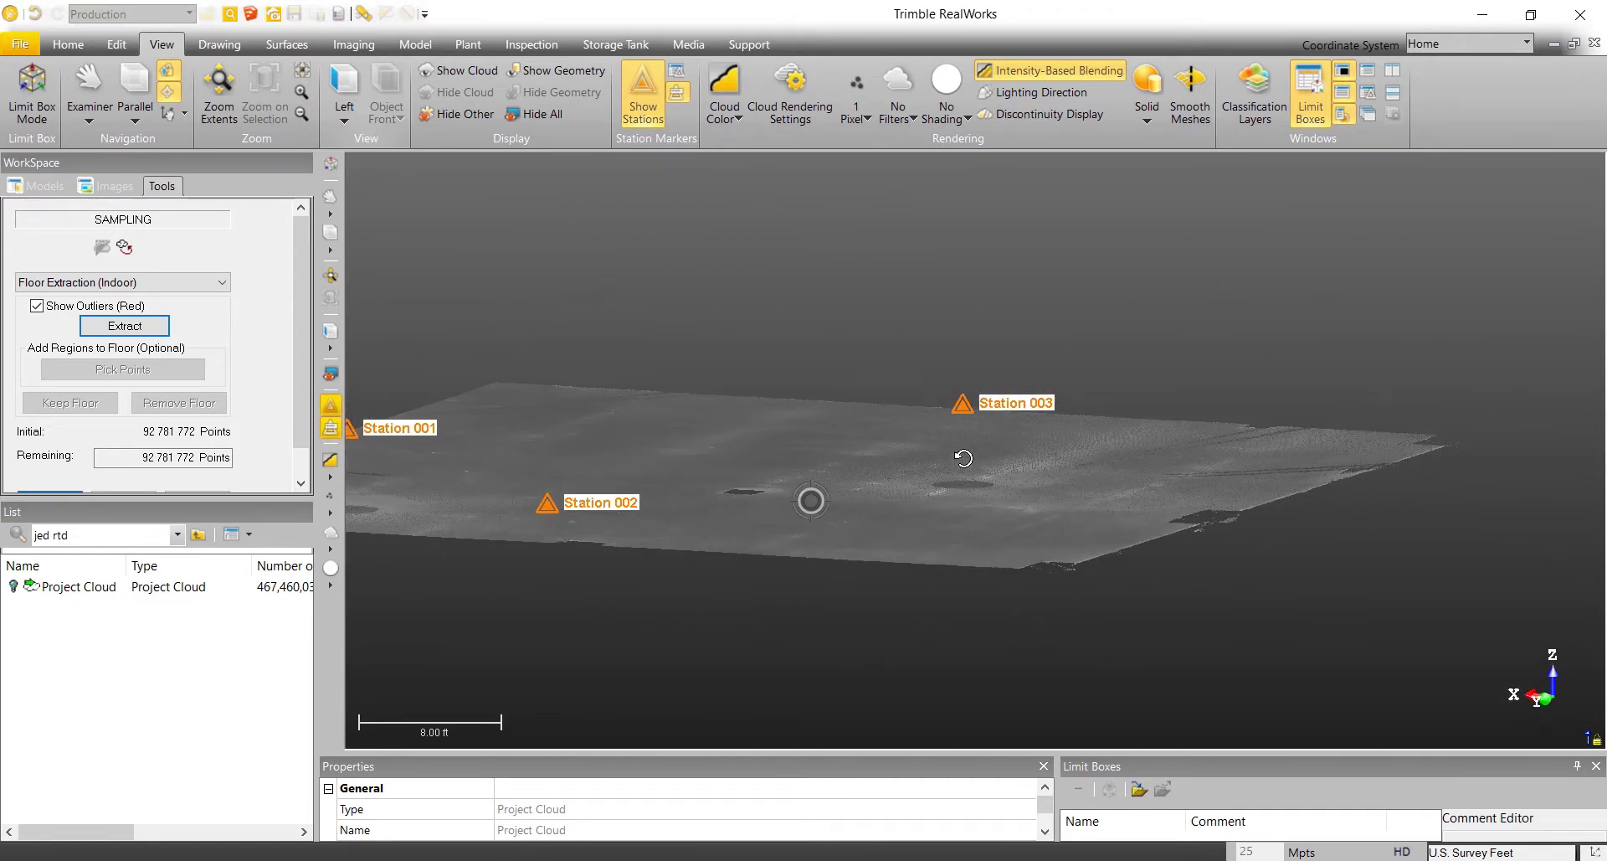
left_click_drag(964, 458, 802, 464)
- Apply the extracted floor and start defining the FF/FL Step 1 test section
left_click(127, 332)
left_click(51, 470)
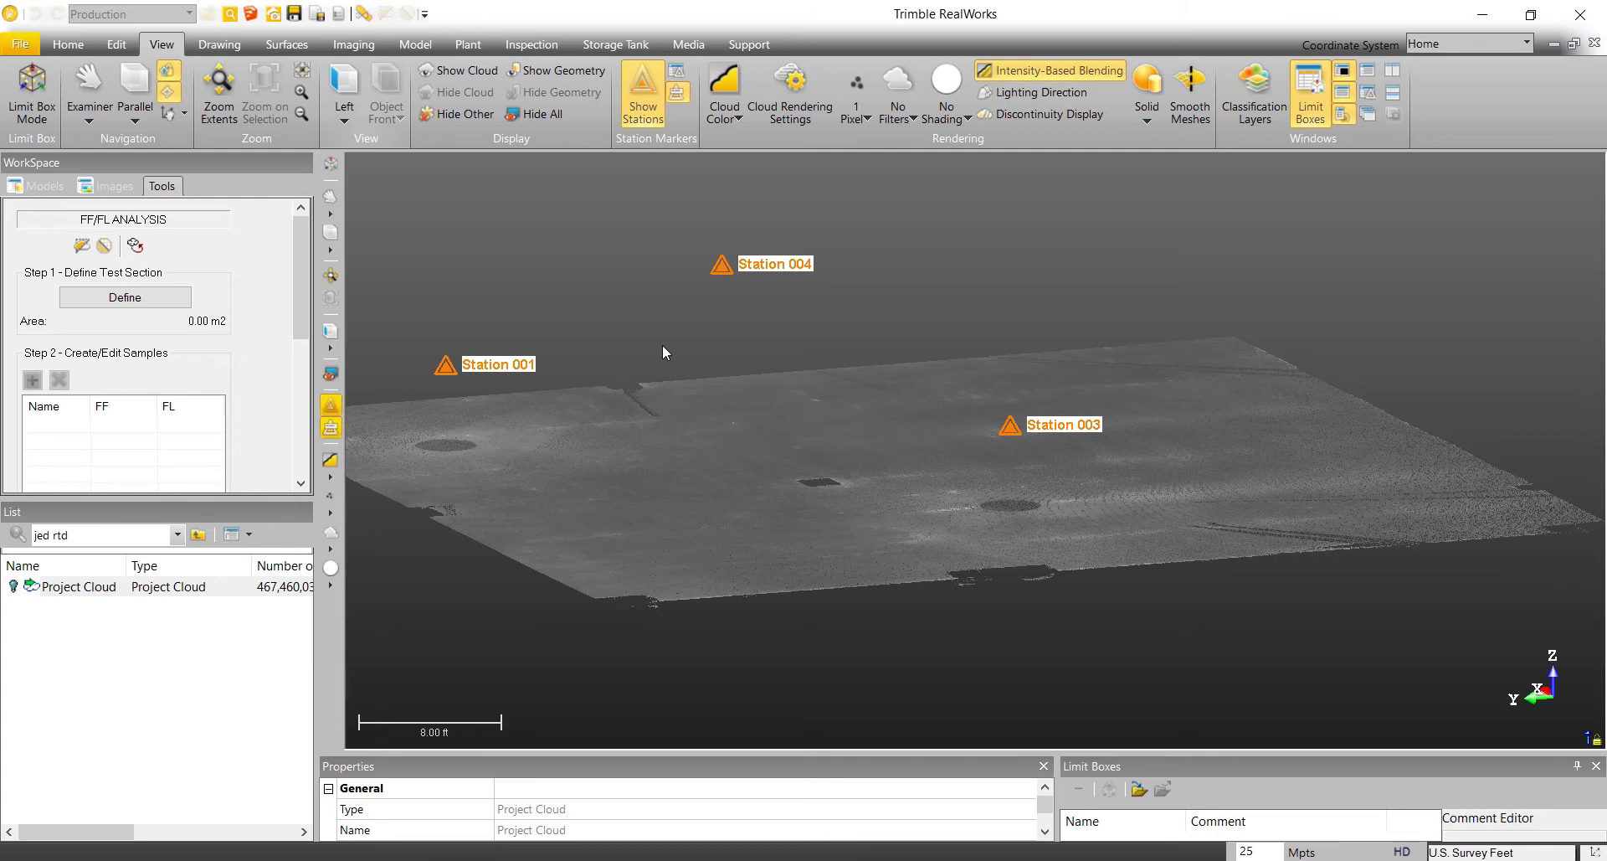
left_click(162, 300)
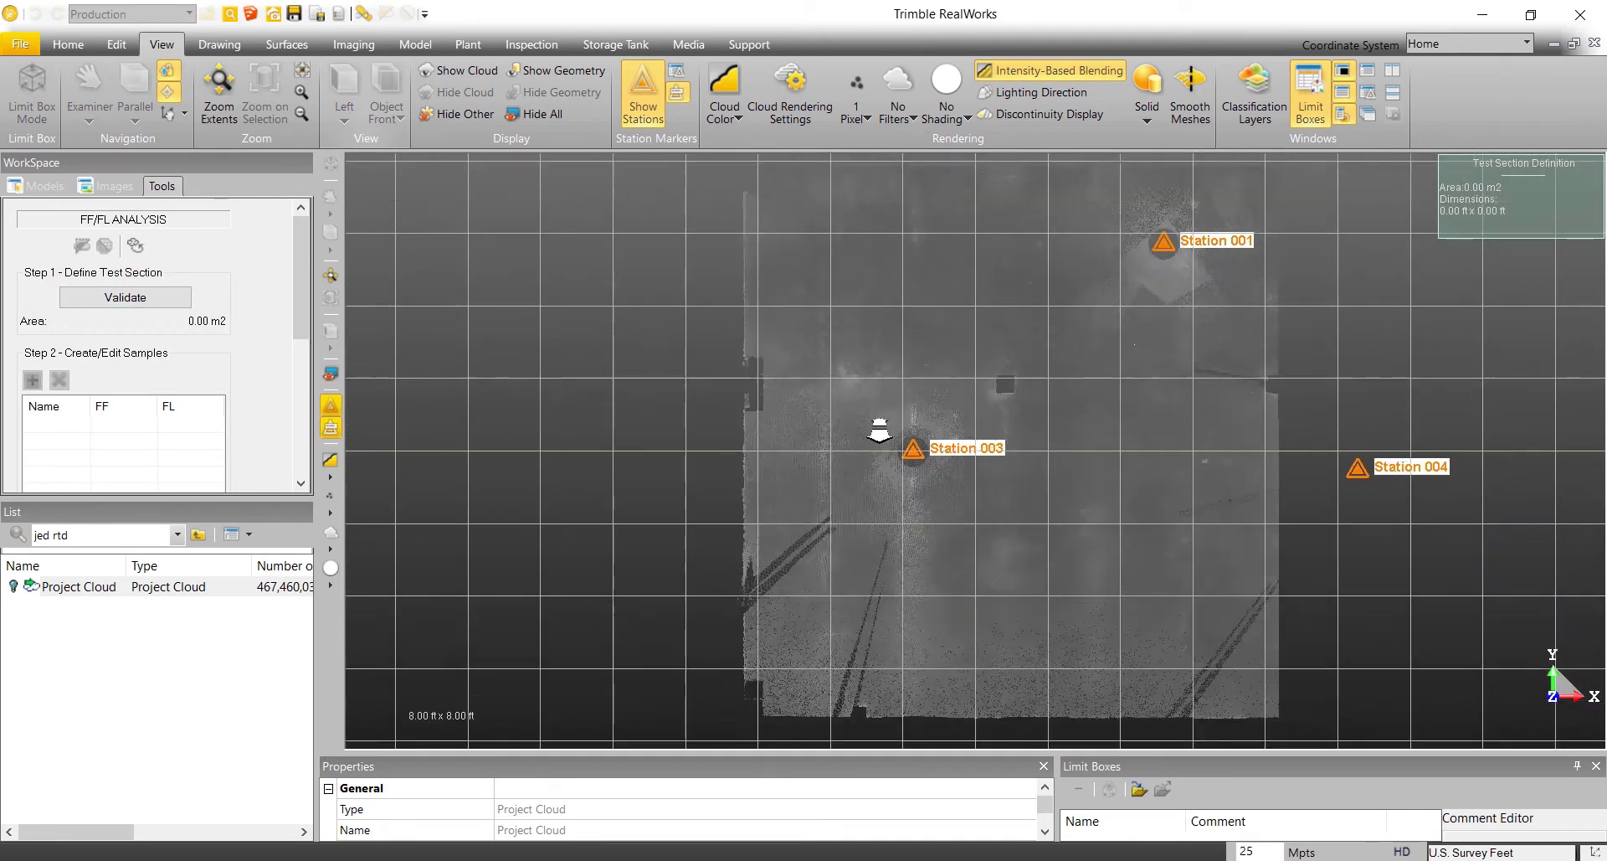
- Pick the floor's corners to draw a 328.46 m2 rectangular test section
scroll(879, 431, "down", 3)
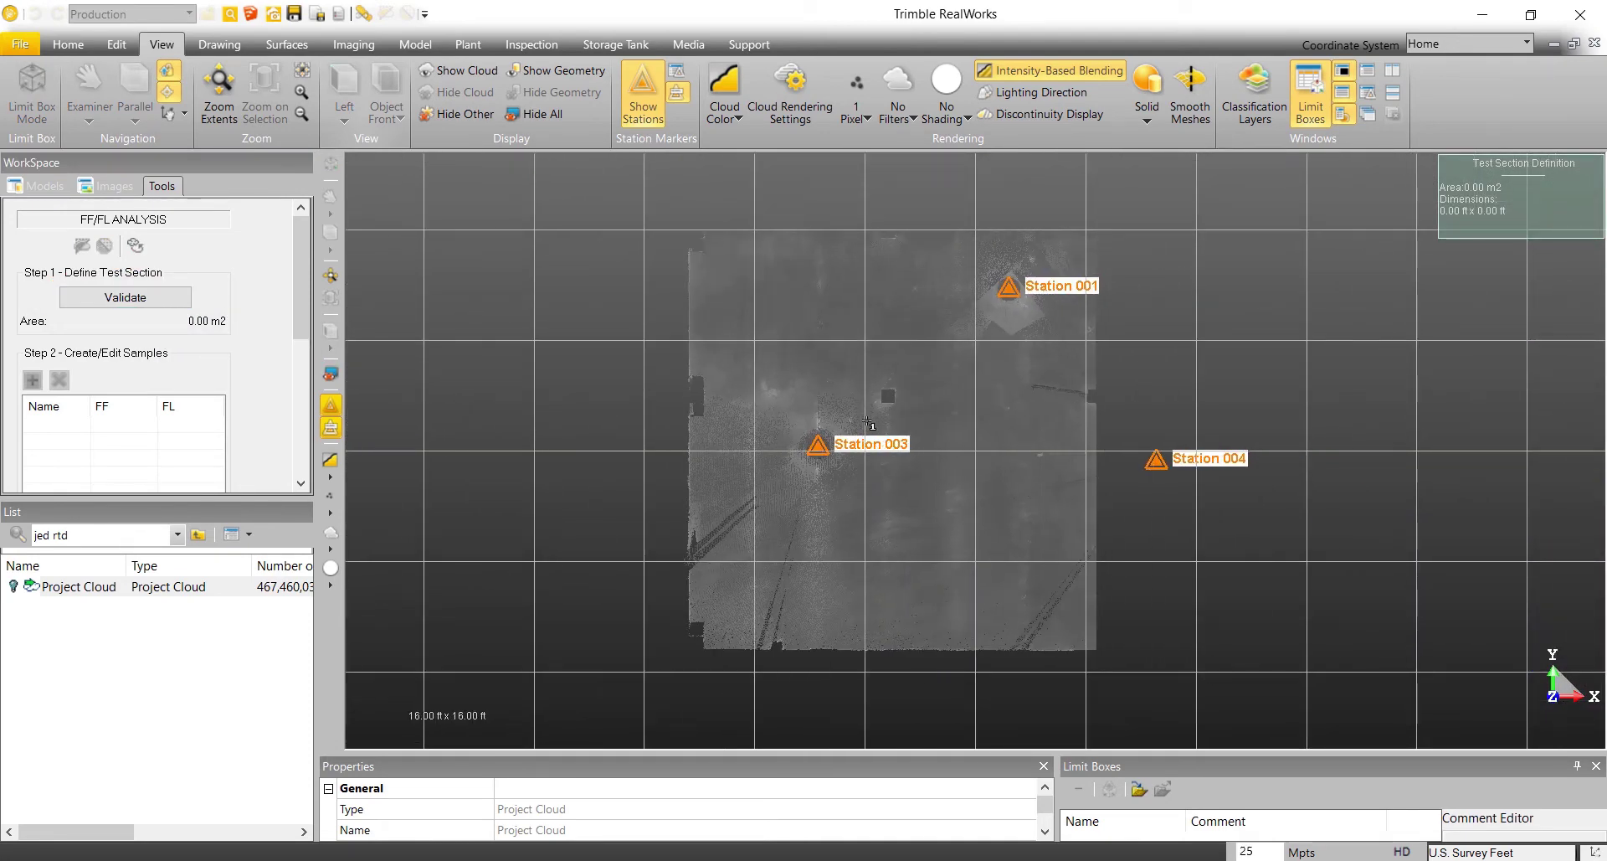
left_click(689, 232)
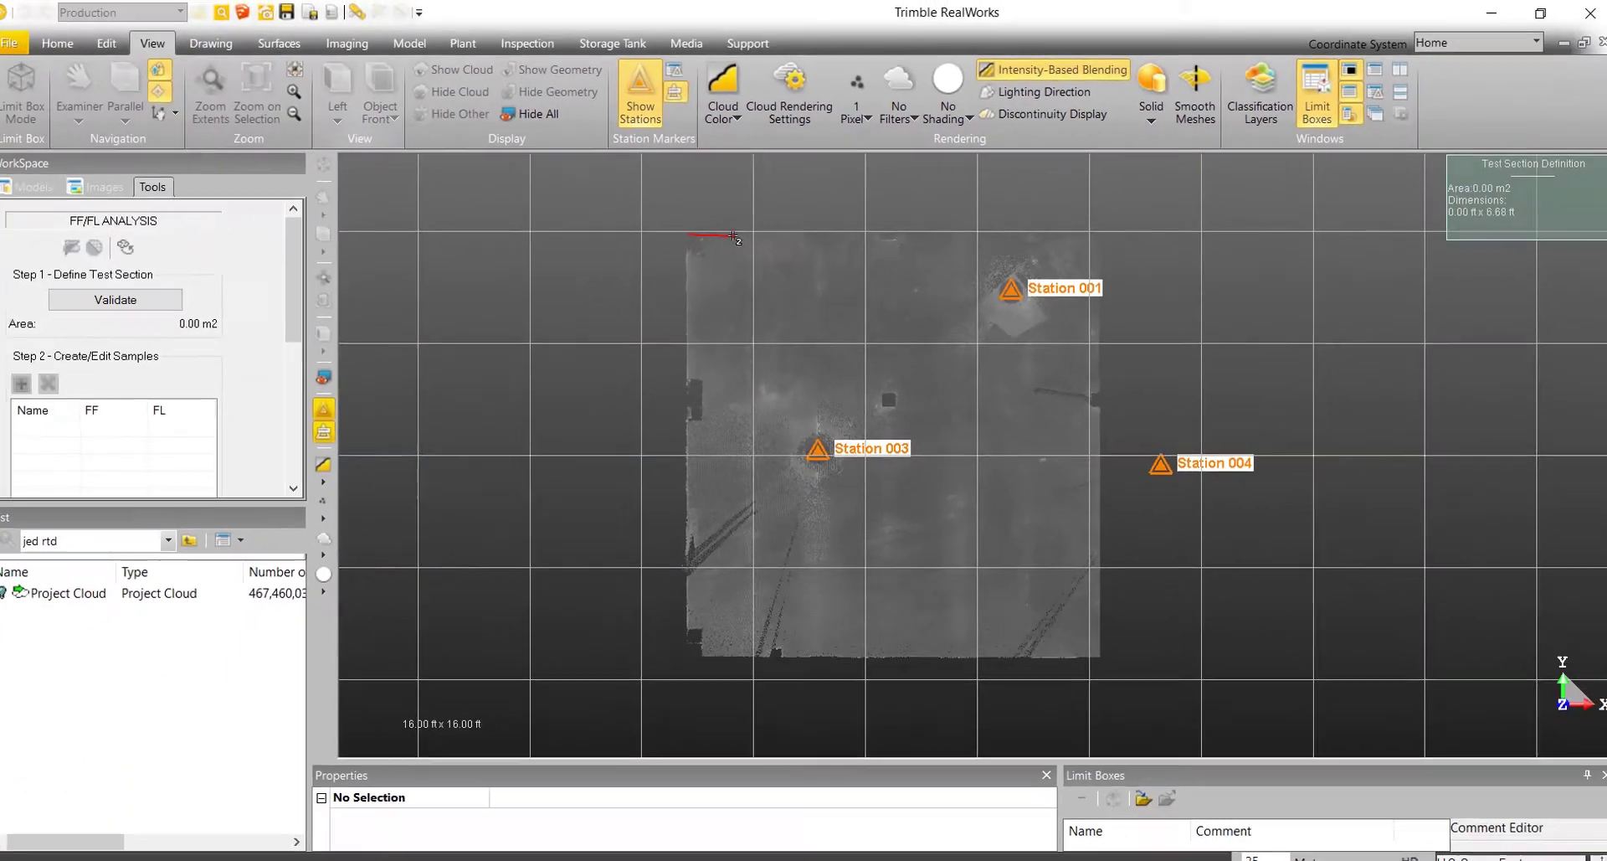
left_click(762, 412)
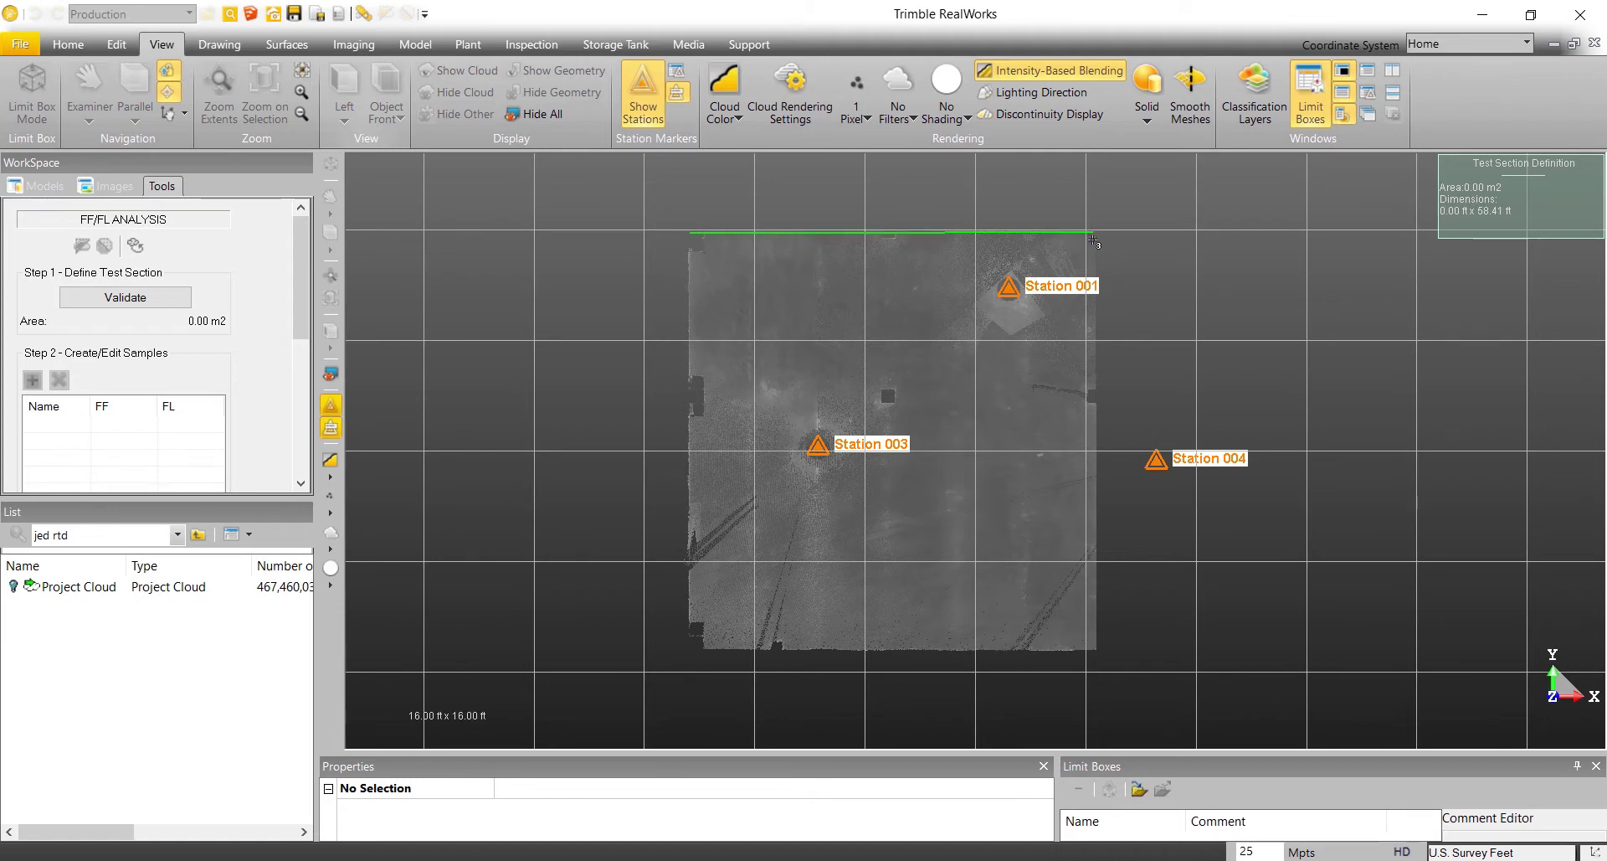
left_click(1092, 243)
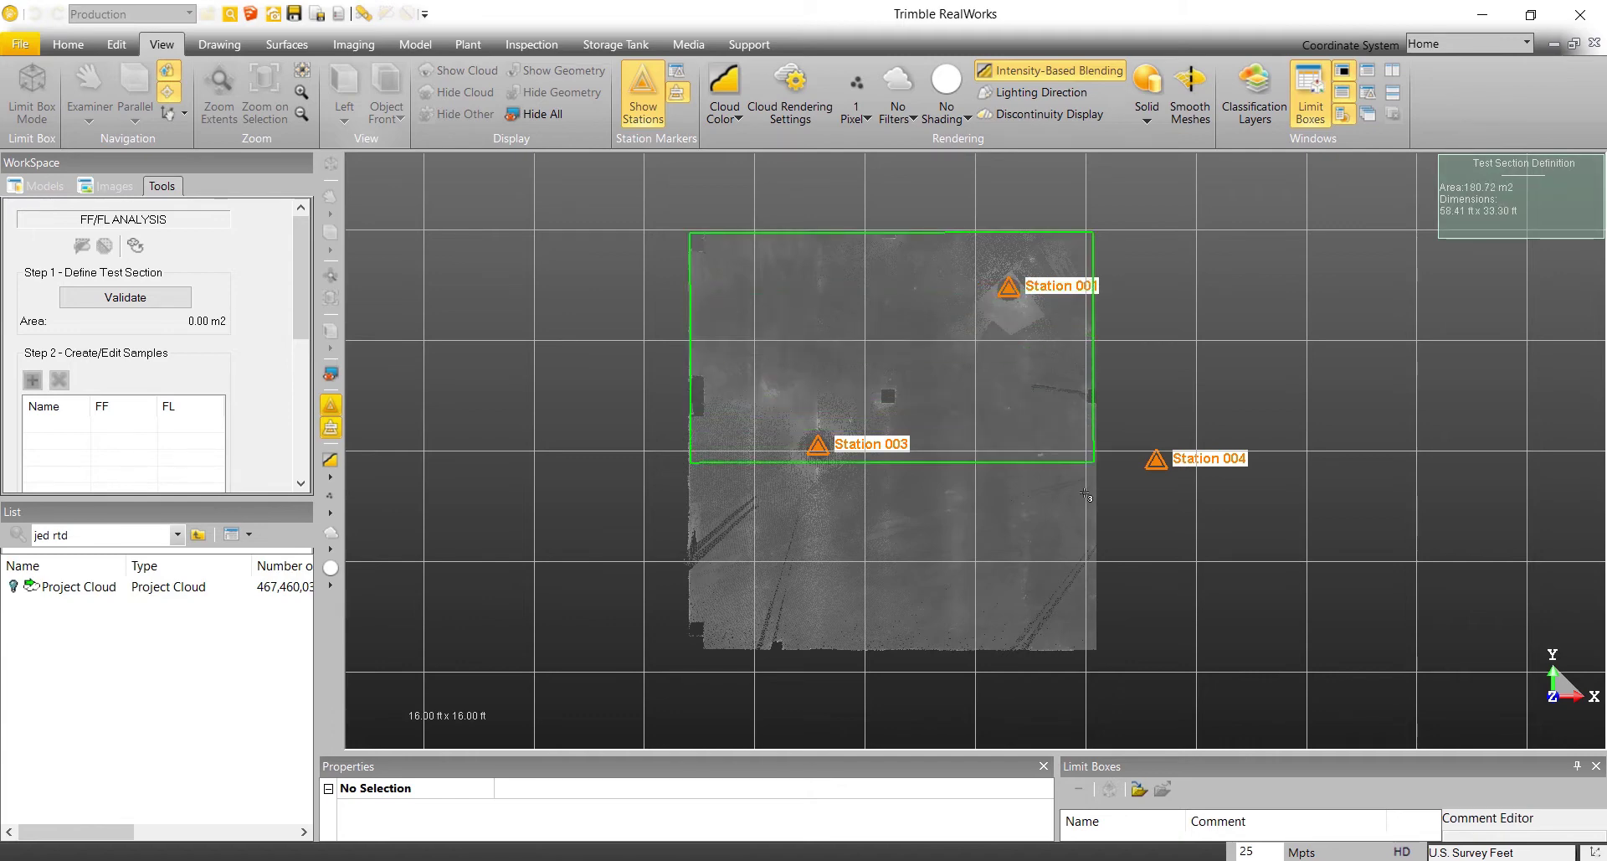
left_click(1068, 650)
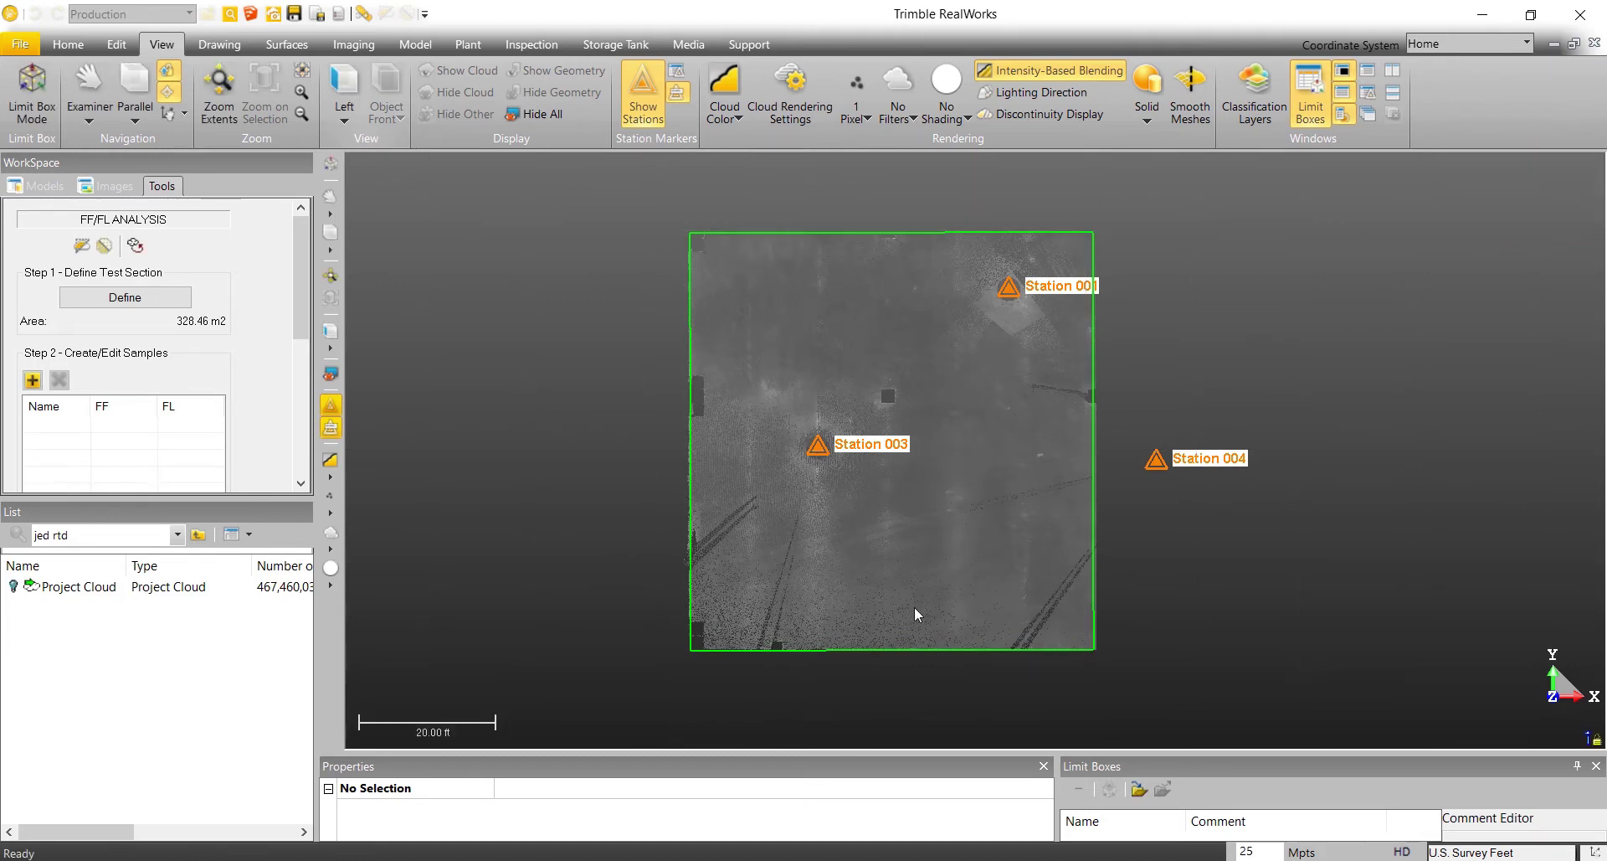
scroll(261, 375, "down", 2)
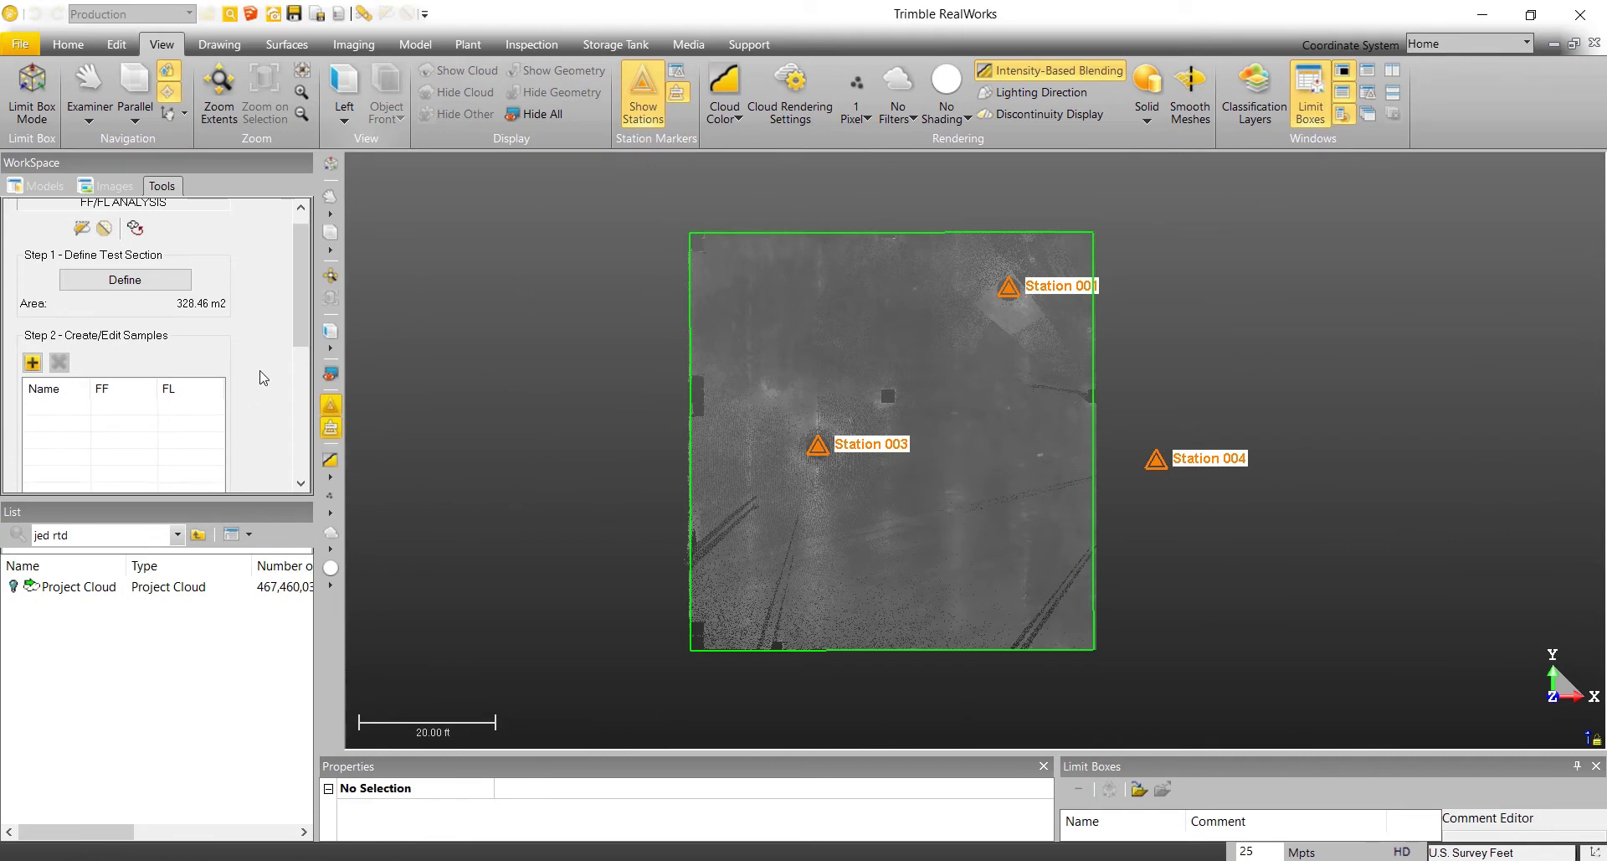
scroll(251, 410, "down", 6)
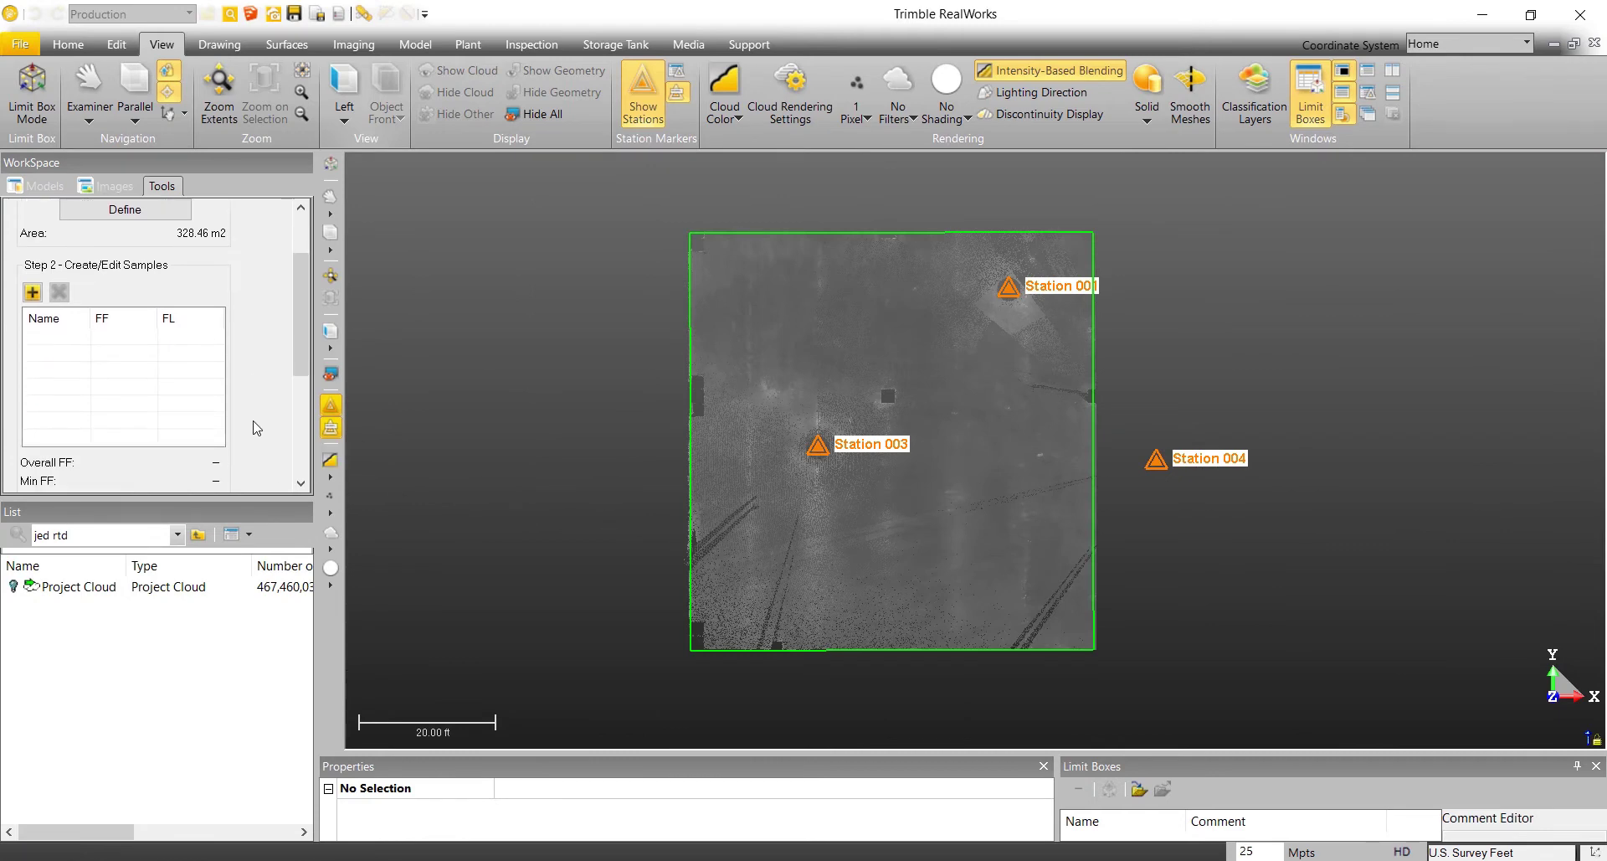
scroll(248, 442, "down", 7)
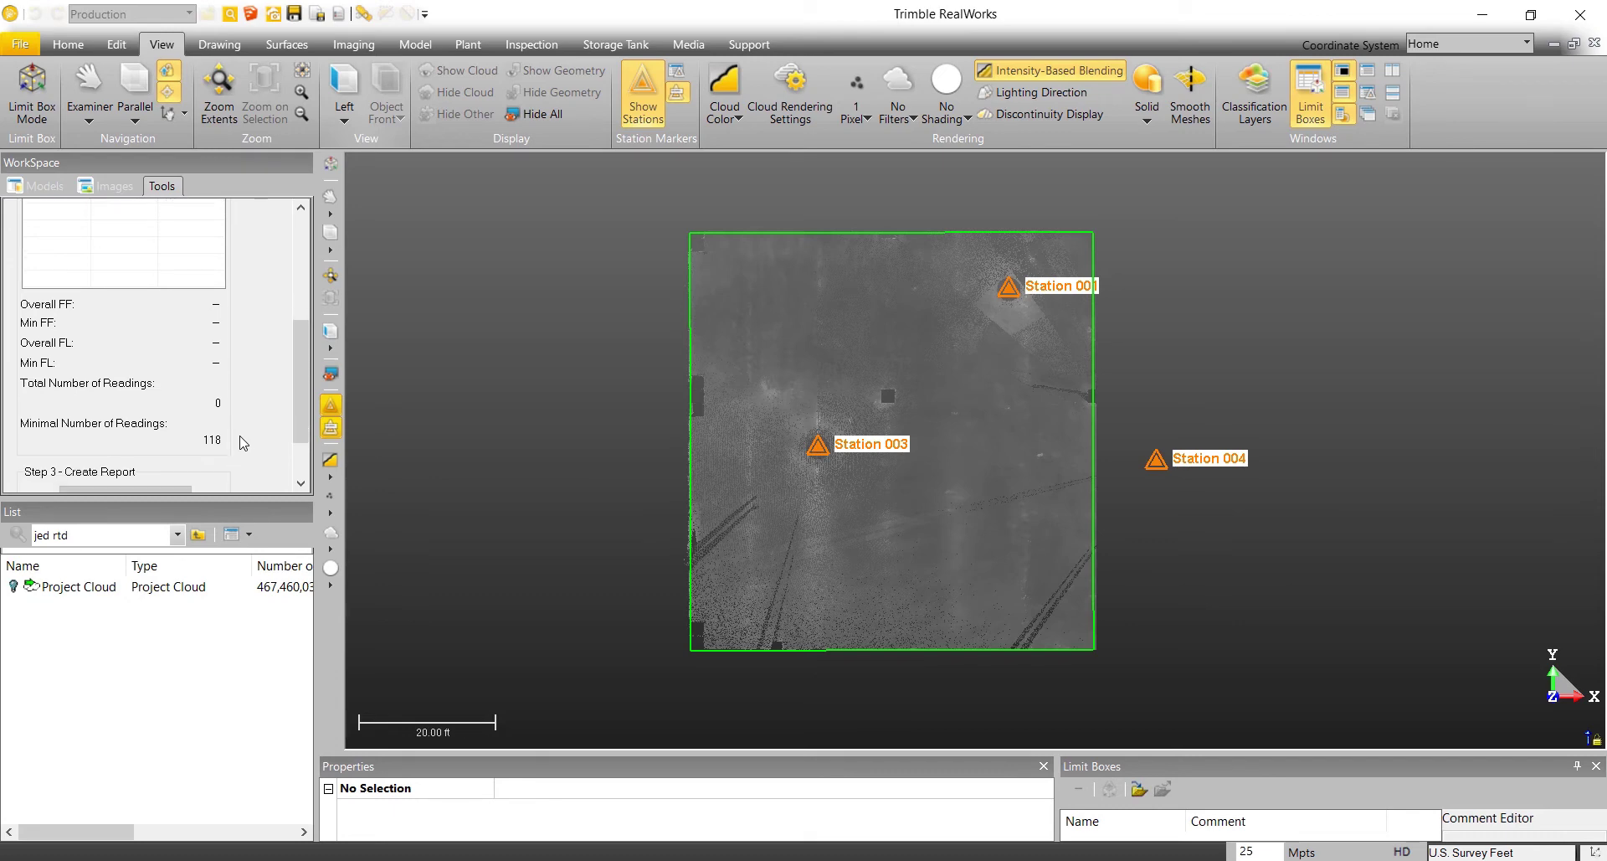
scroll(243, 442, "down", 1)
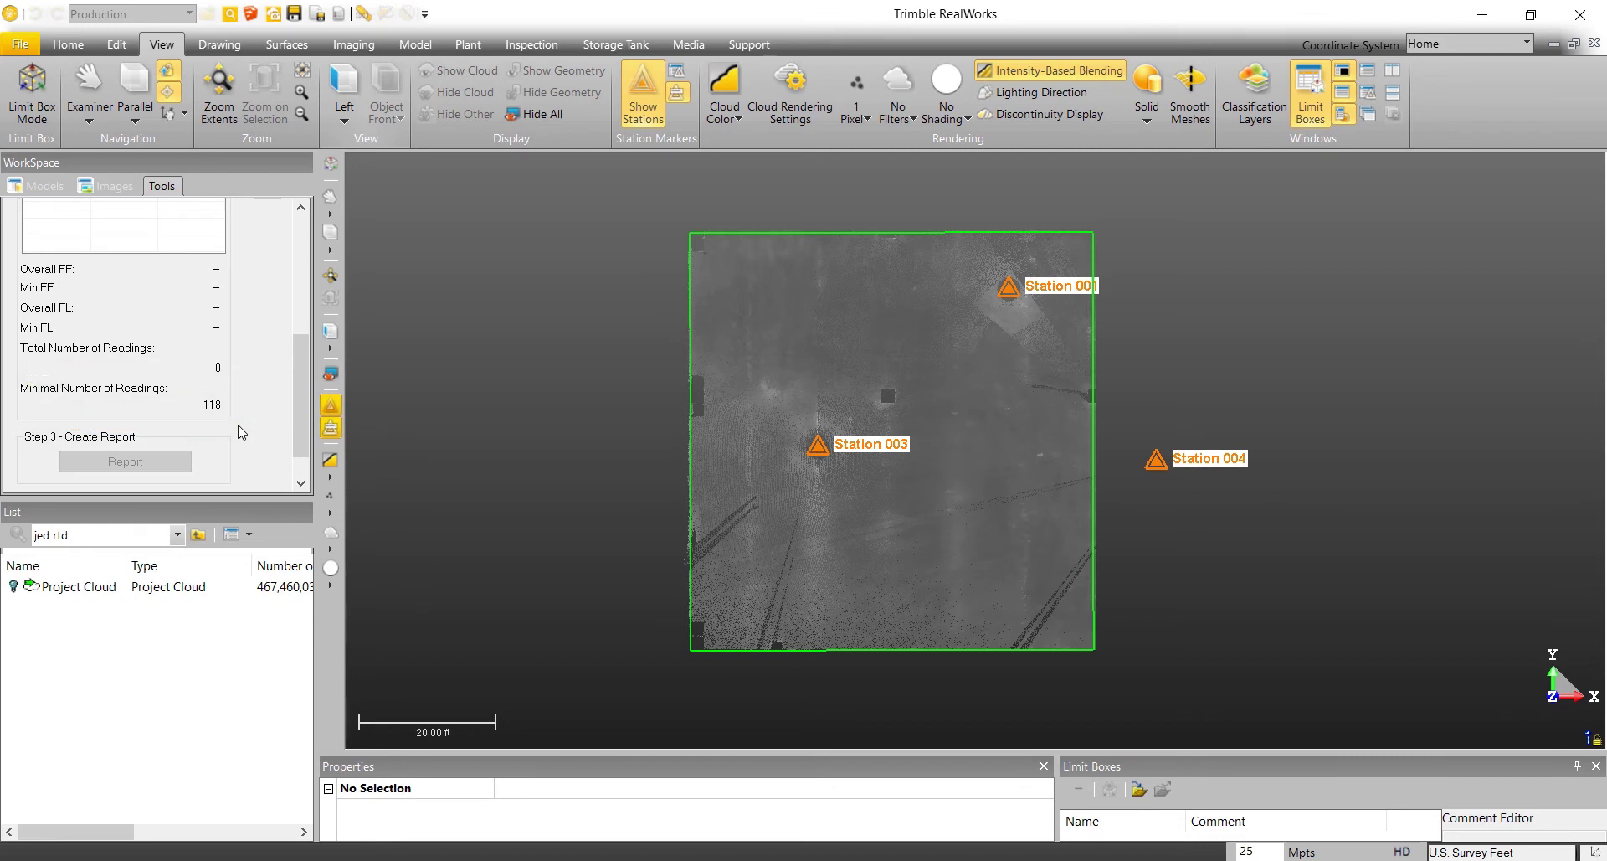
scroll(241, 432, "up", 5)
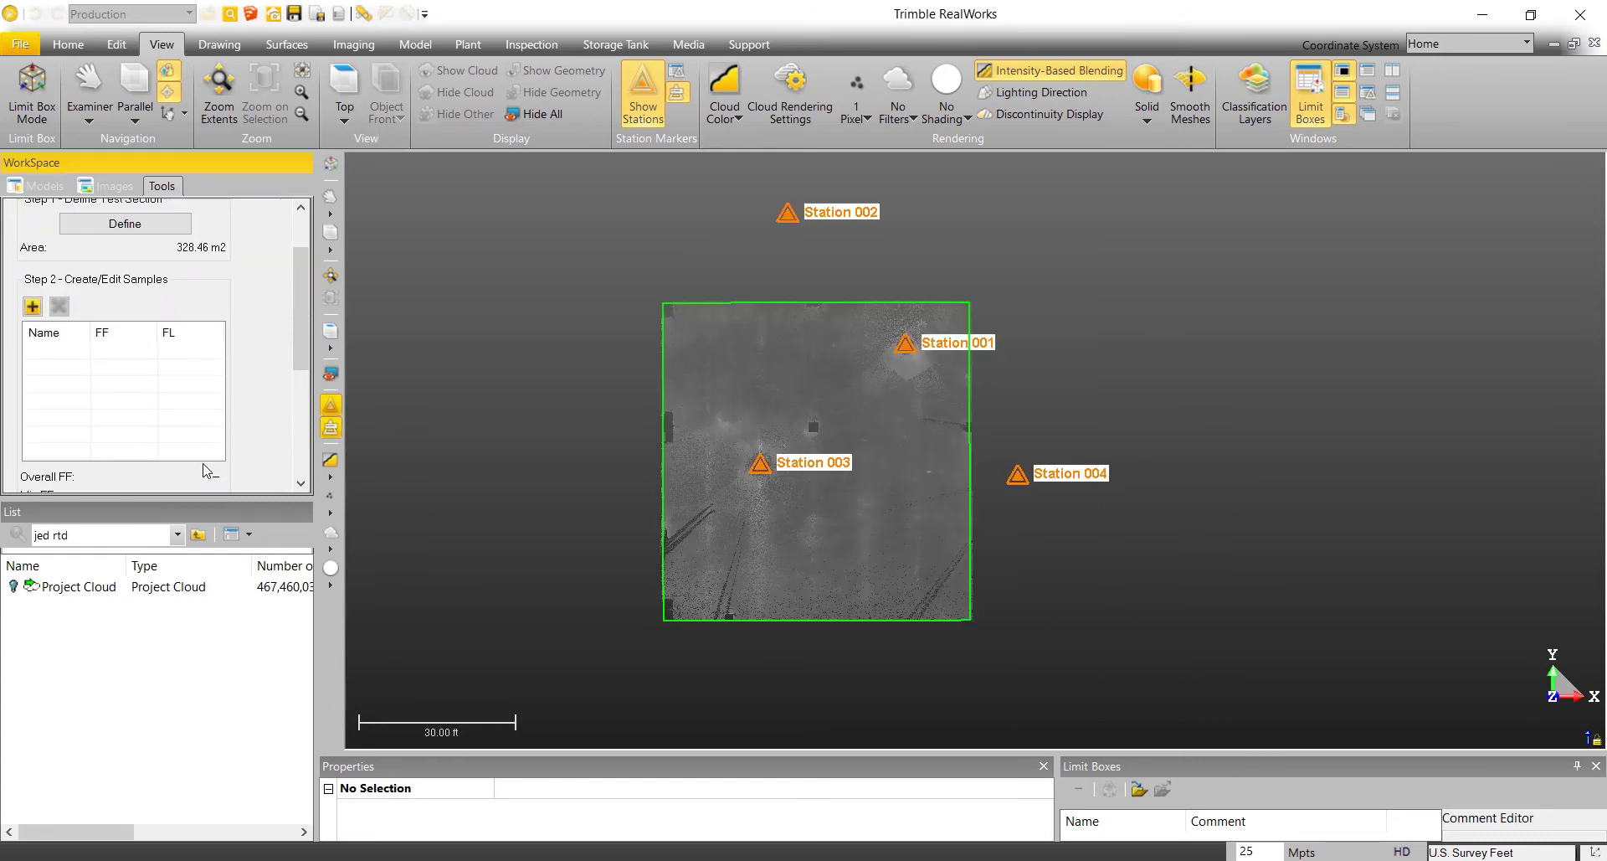
- Add a diagonal sample from the section's top-left to bottom-right, then a second sample line
left_click(32, 307)
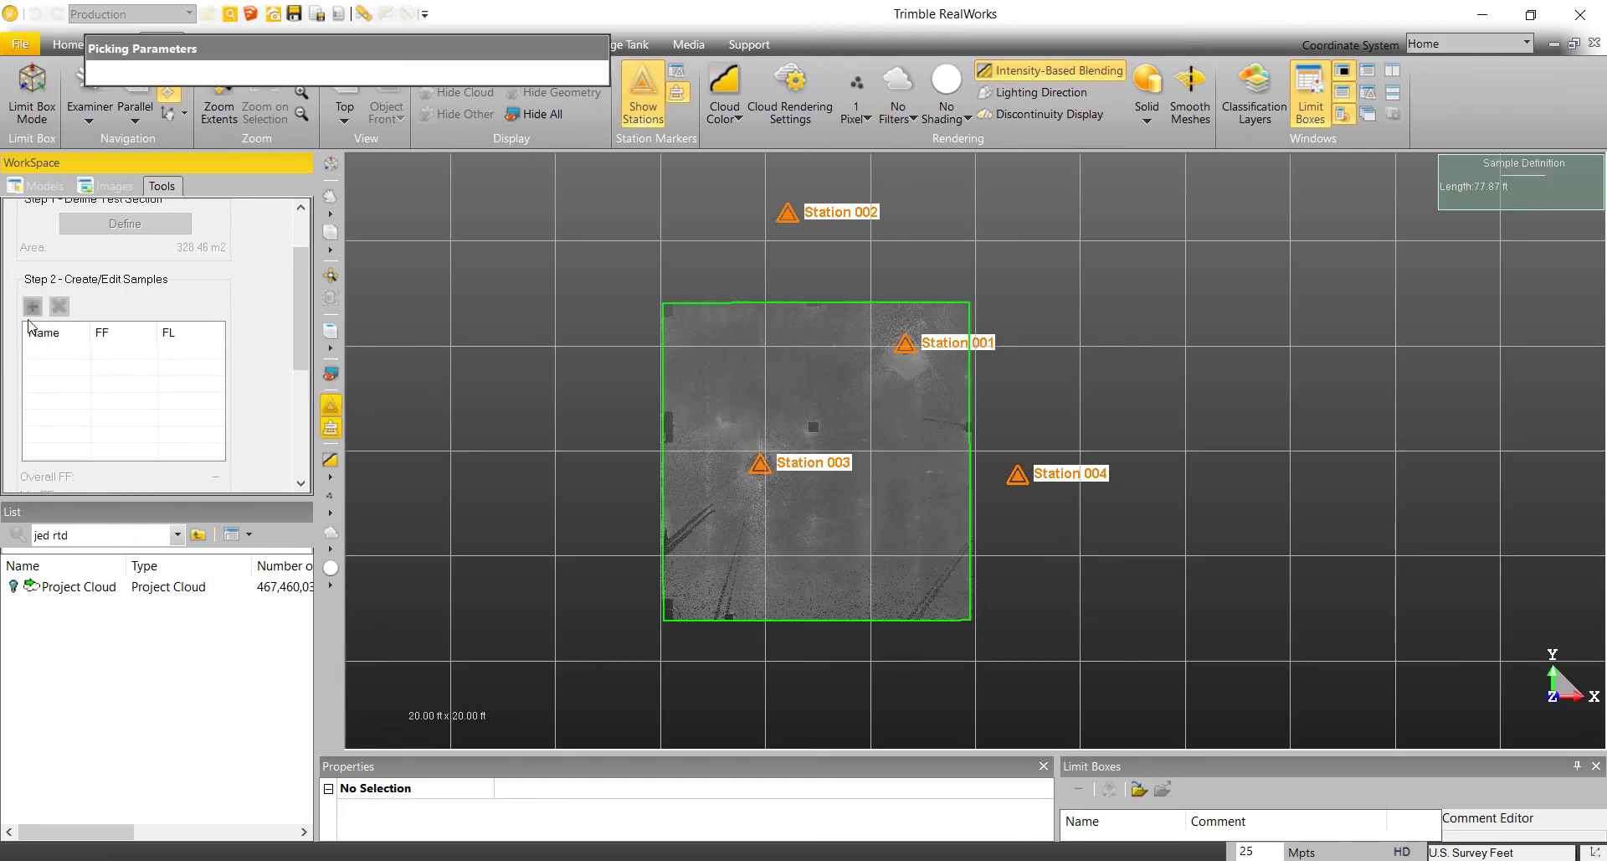
left_click(675, 321)
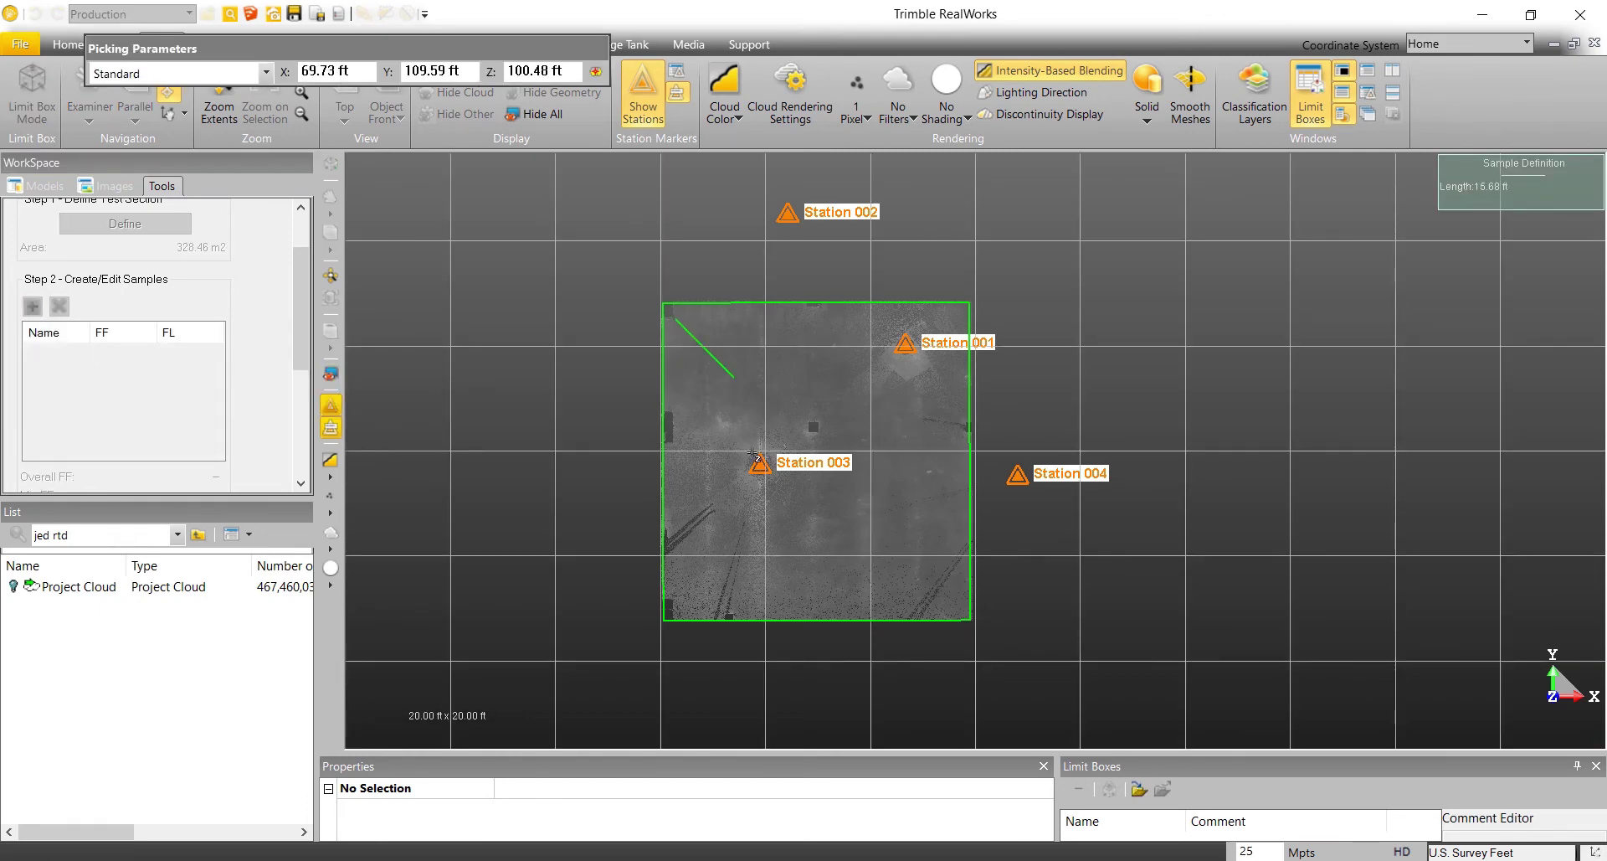
left_click(942, 624)
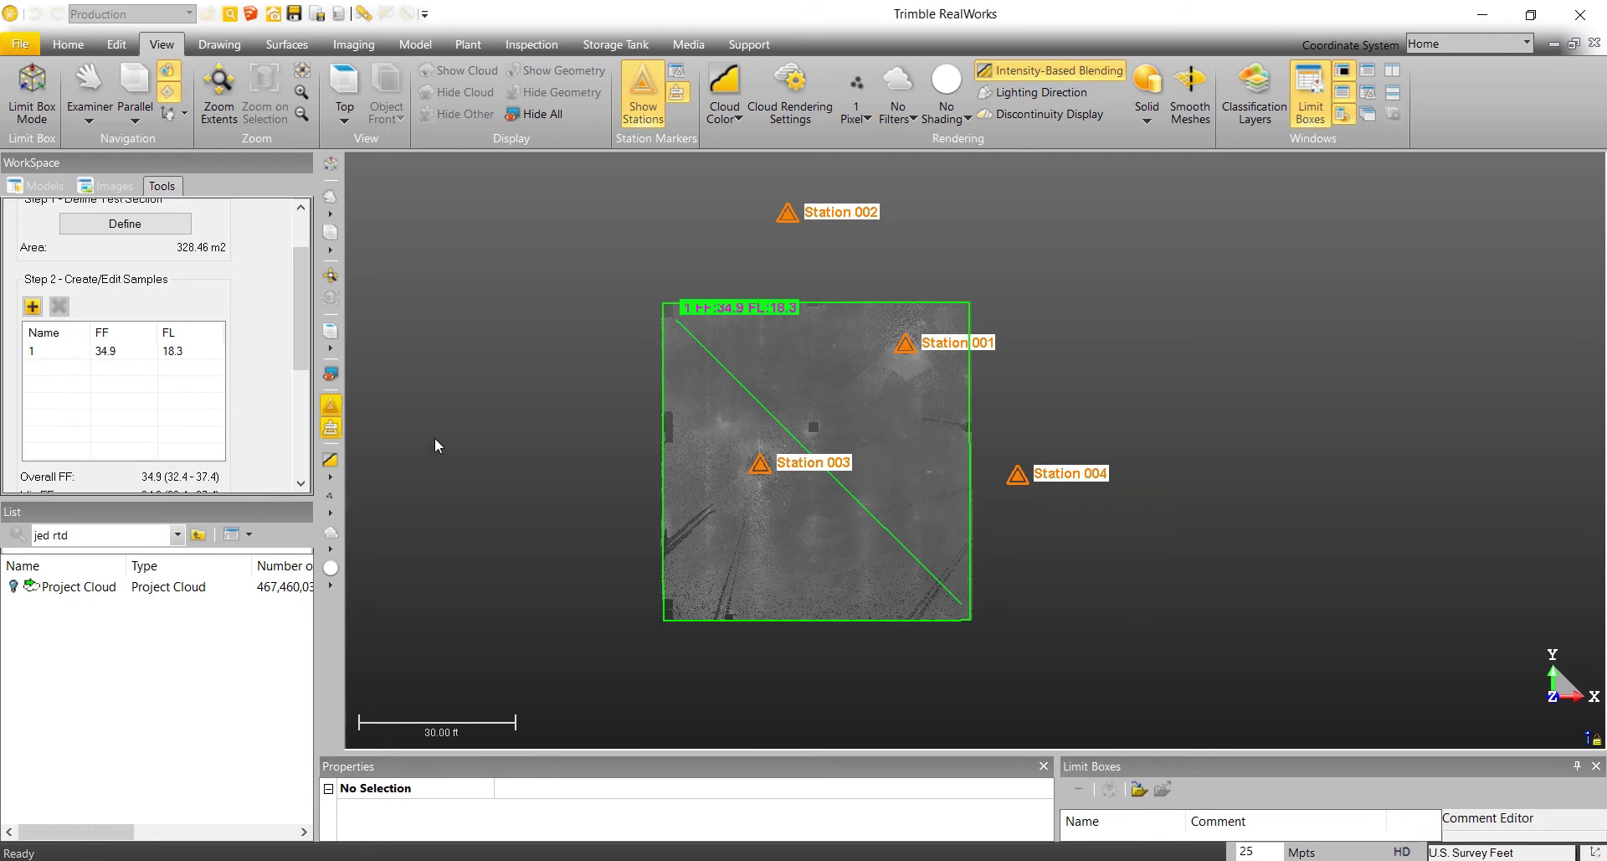
left_click(32, 307)
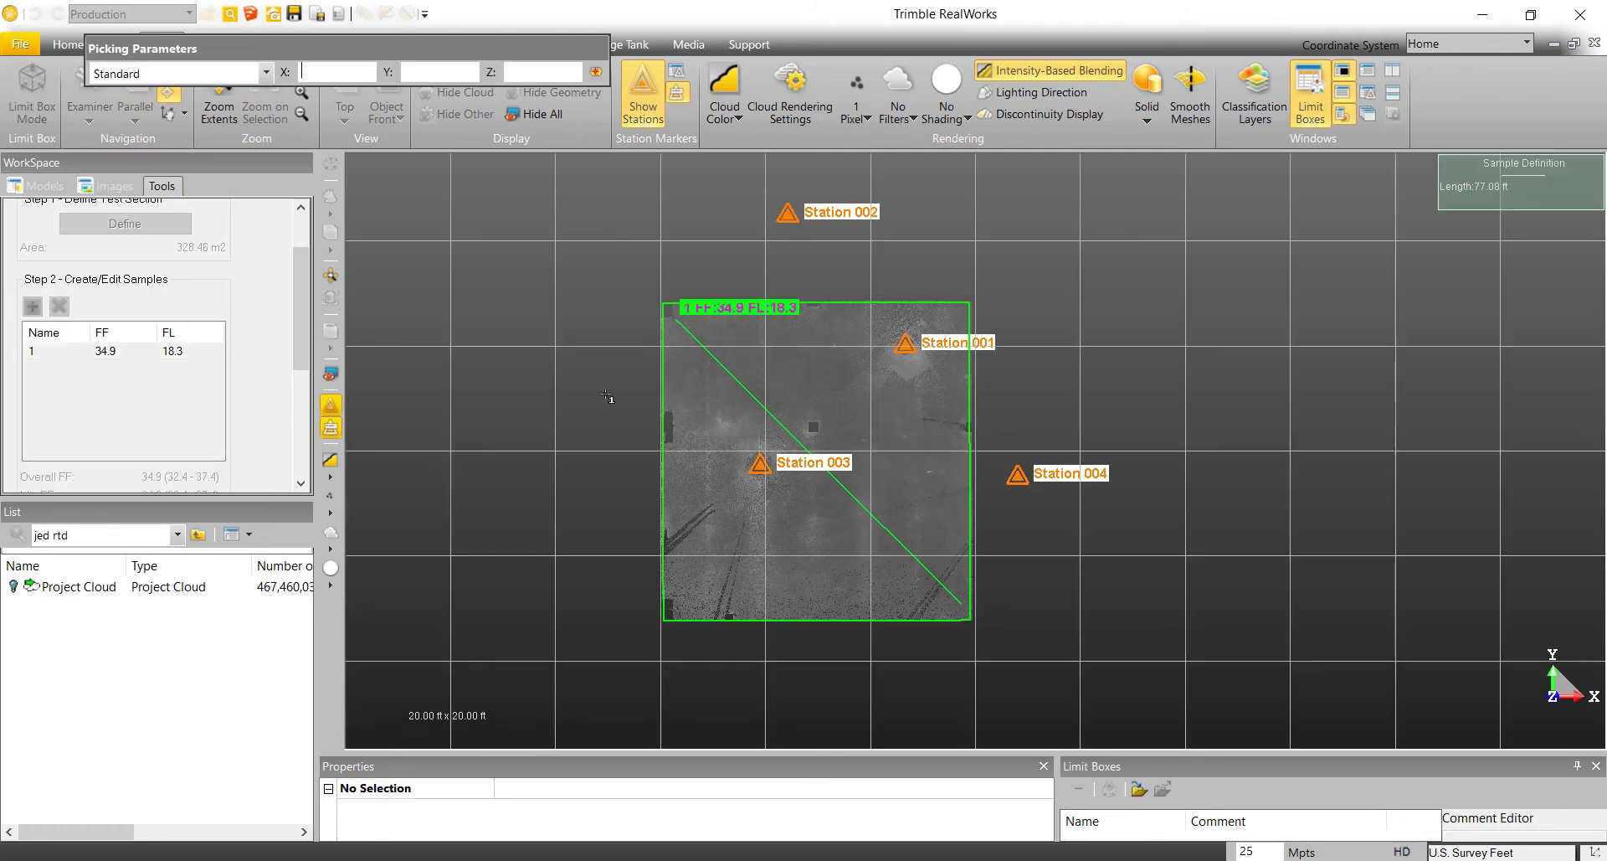
left_click(670, 389)
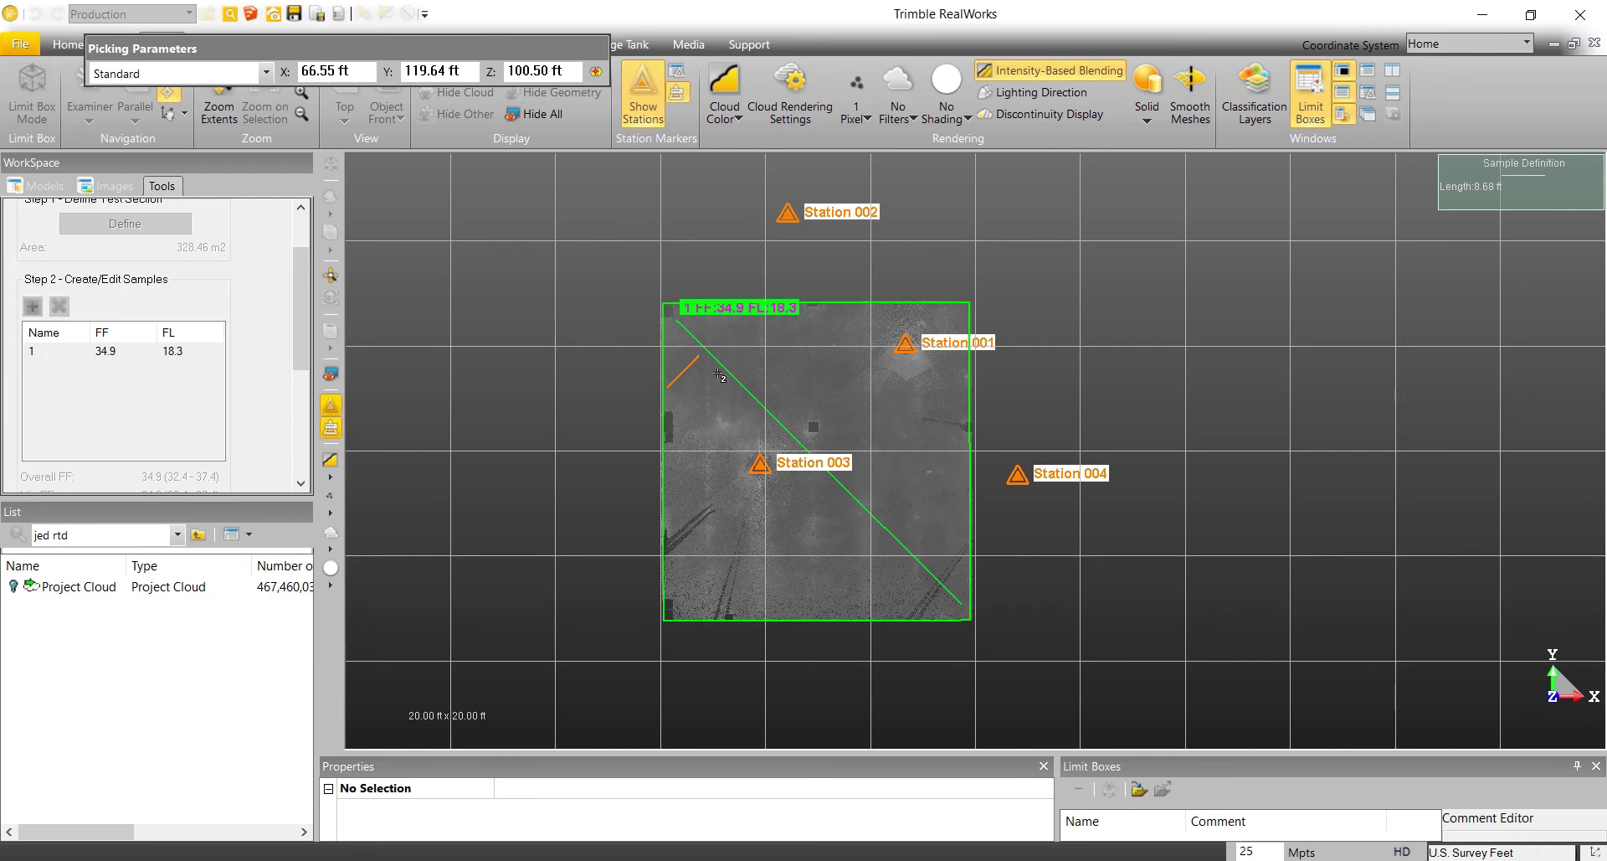
left_click(796, 353)
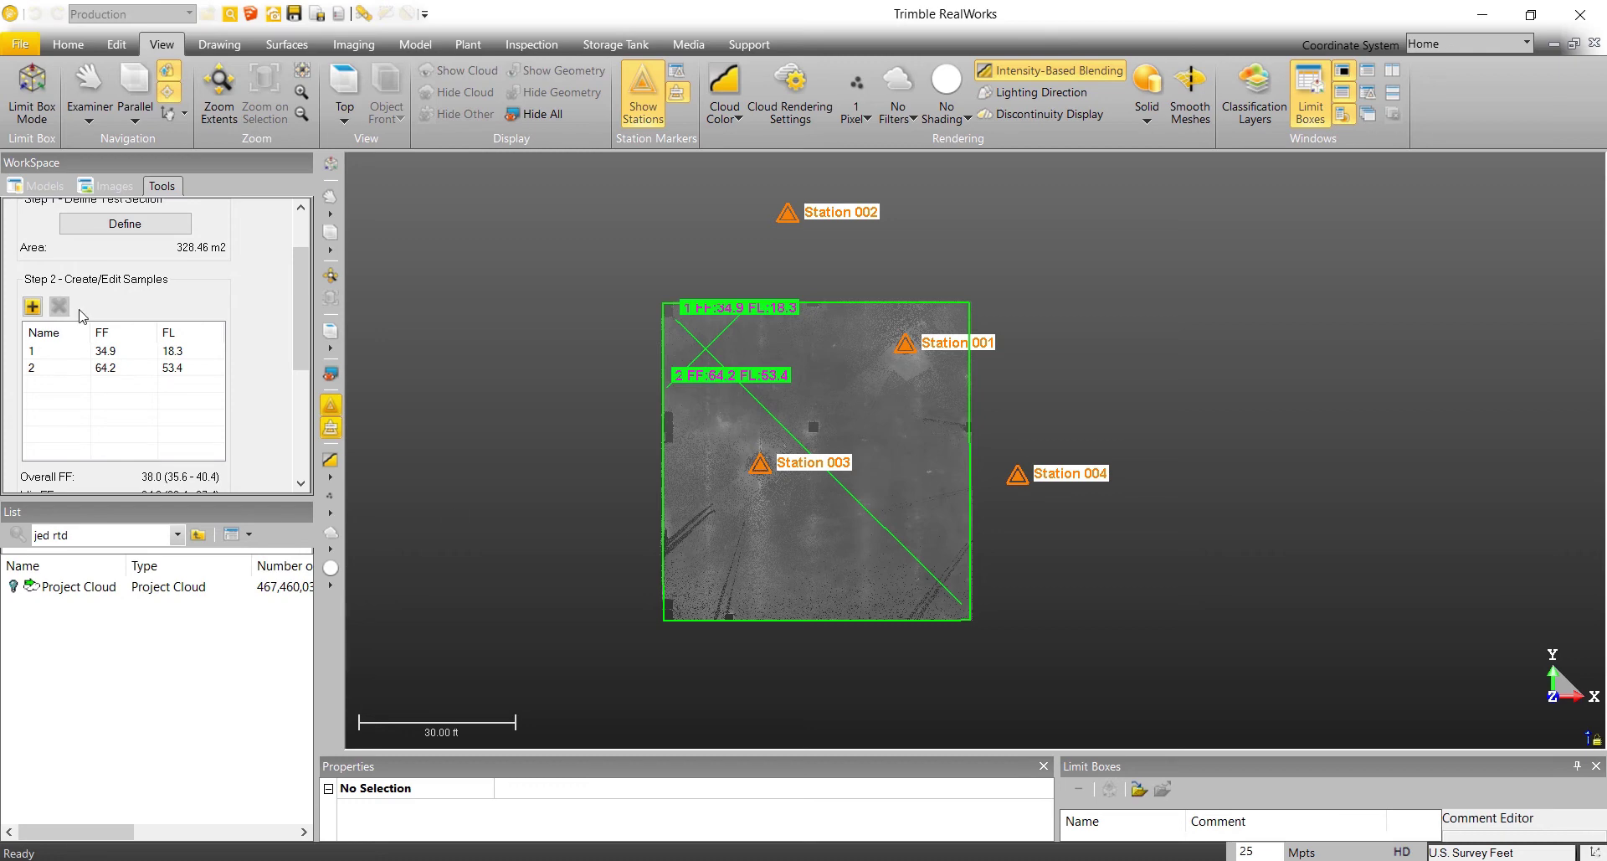
- Add a third sample line across the floor and finish adding samples
left_click(32, 305)
left_click(667, 512)
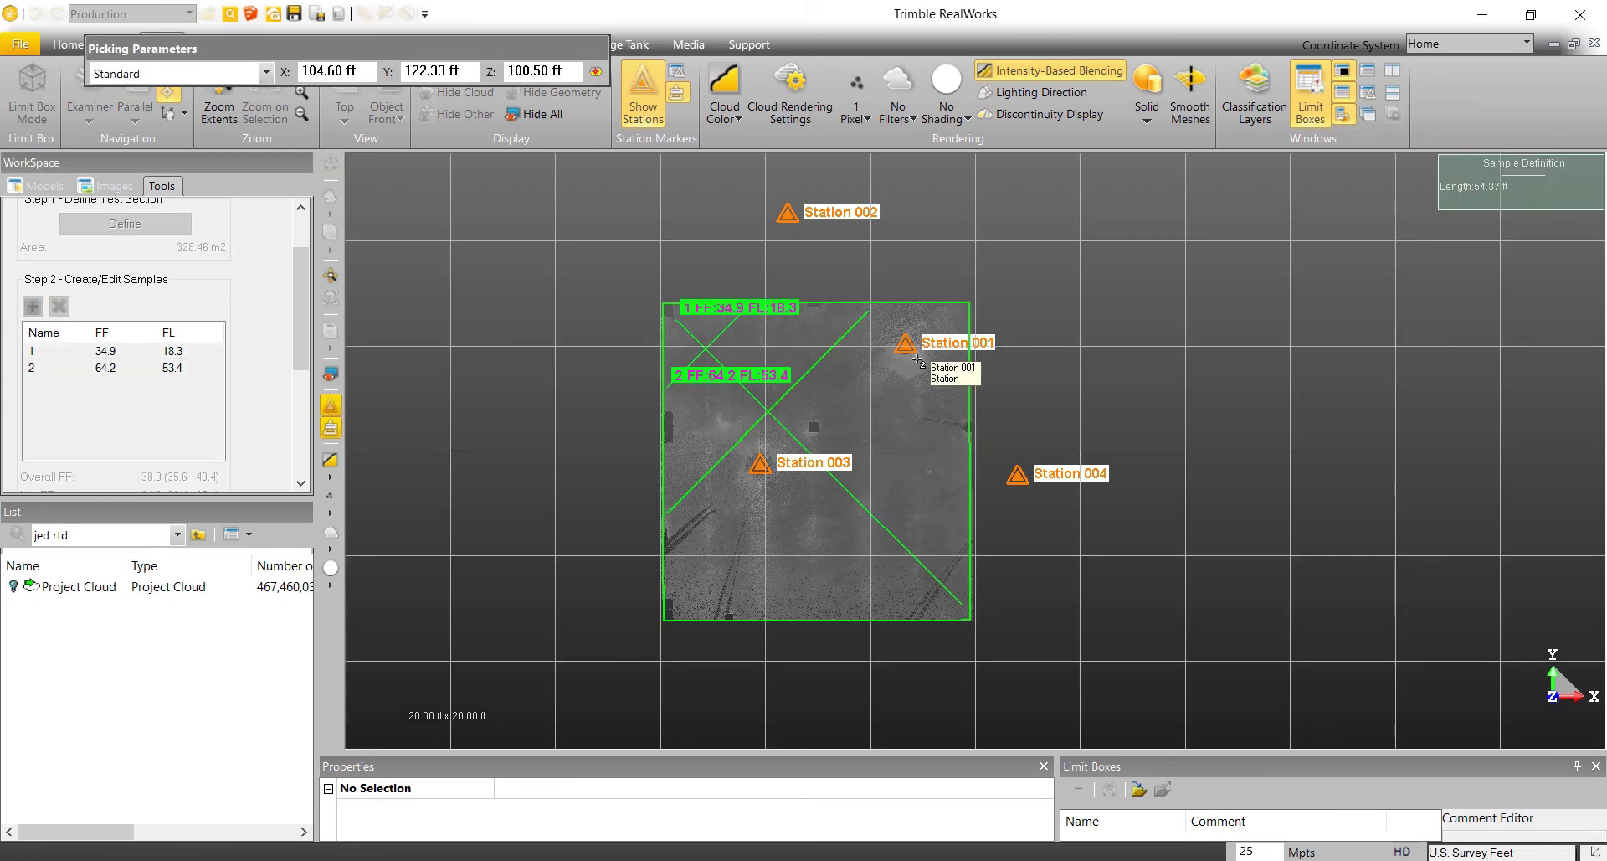
left_click(918, 360)
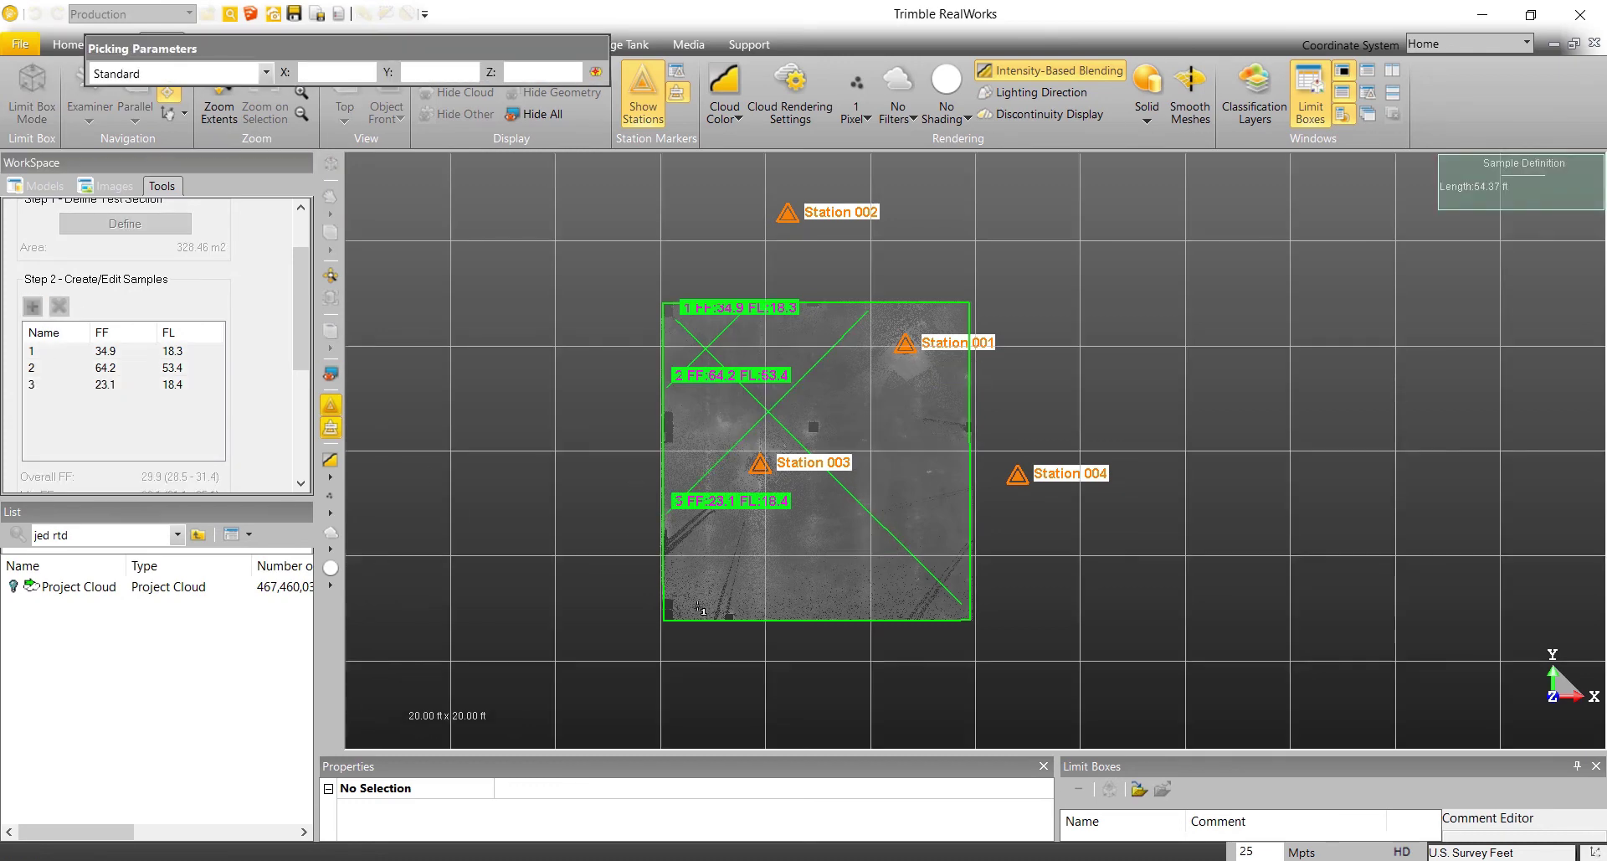
key("Escape")
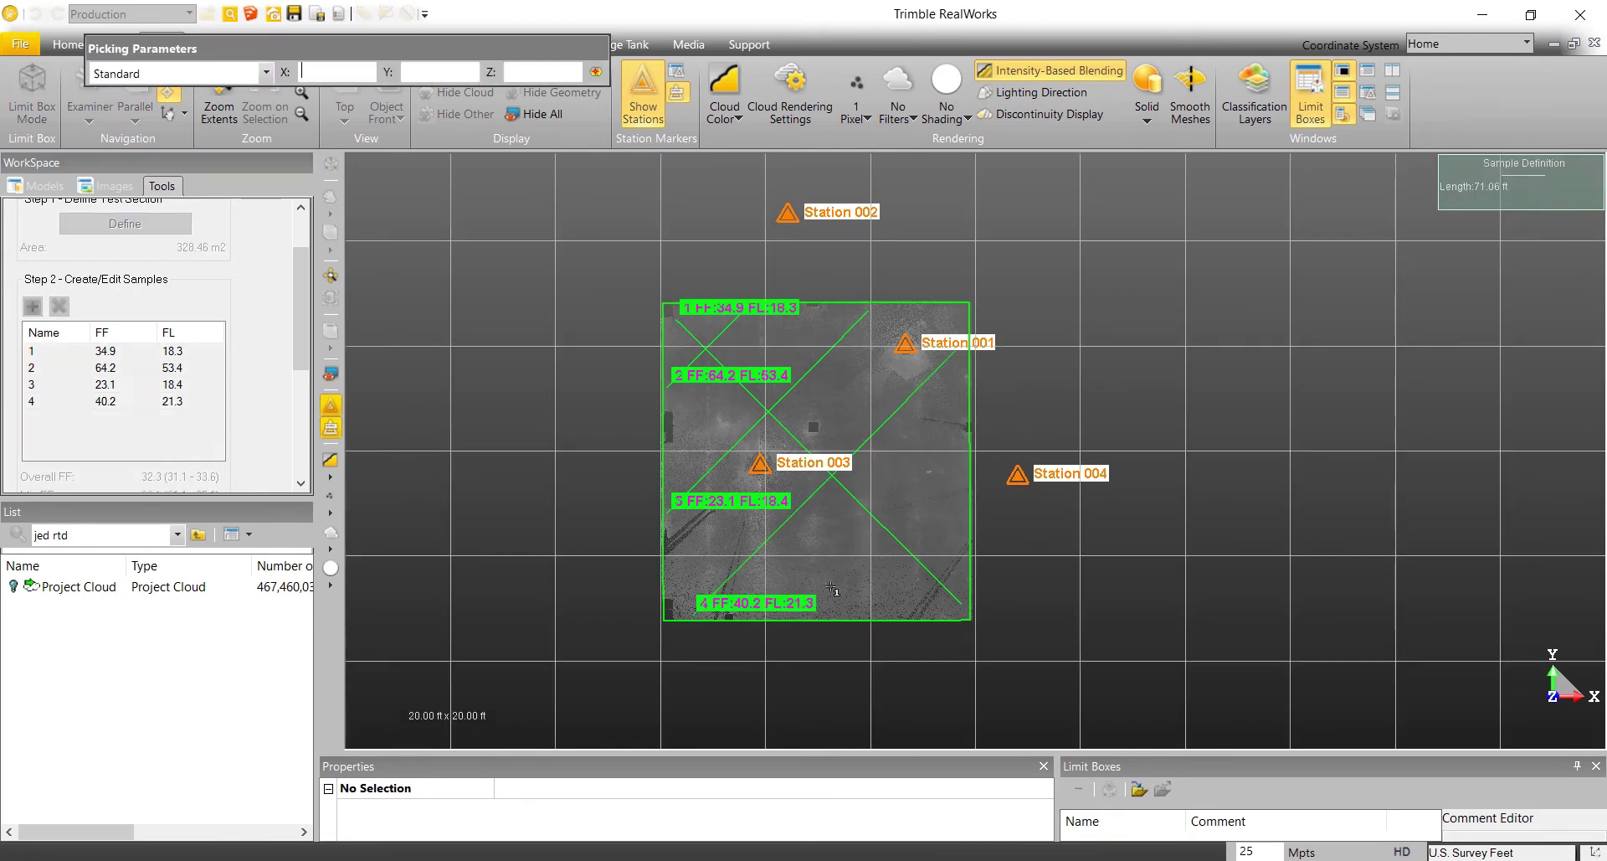
key("Escape")
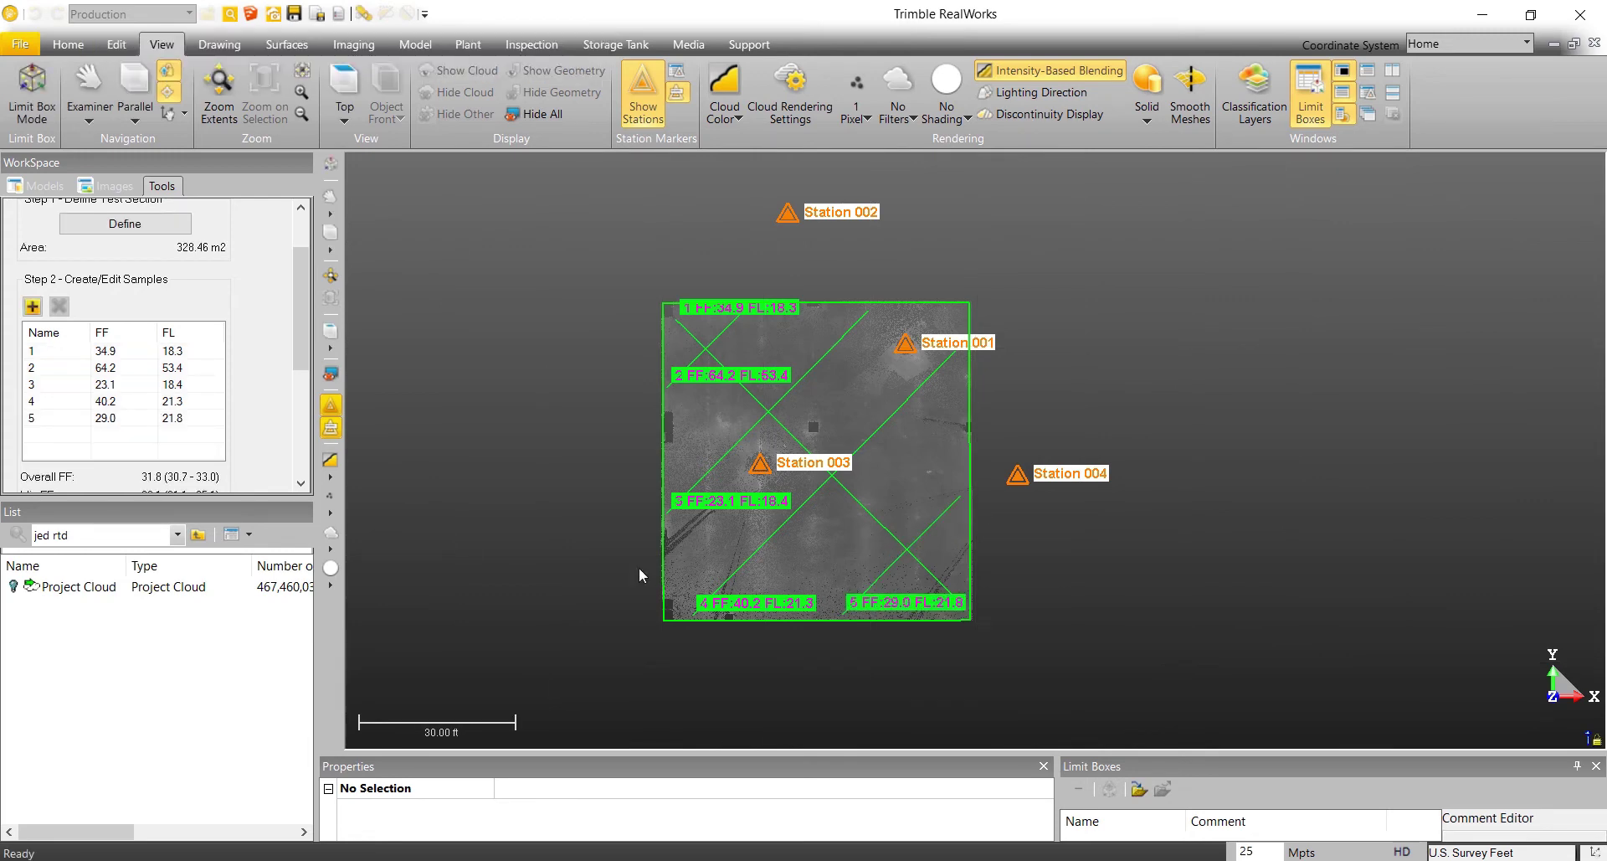
- Scroll the Tools panel to show overall FL 20.0, minimum FF 23.1 and the Create Report section
left_click_drag(298, 359, 296, 436)
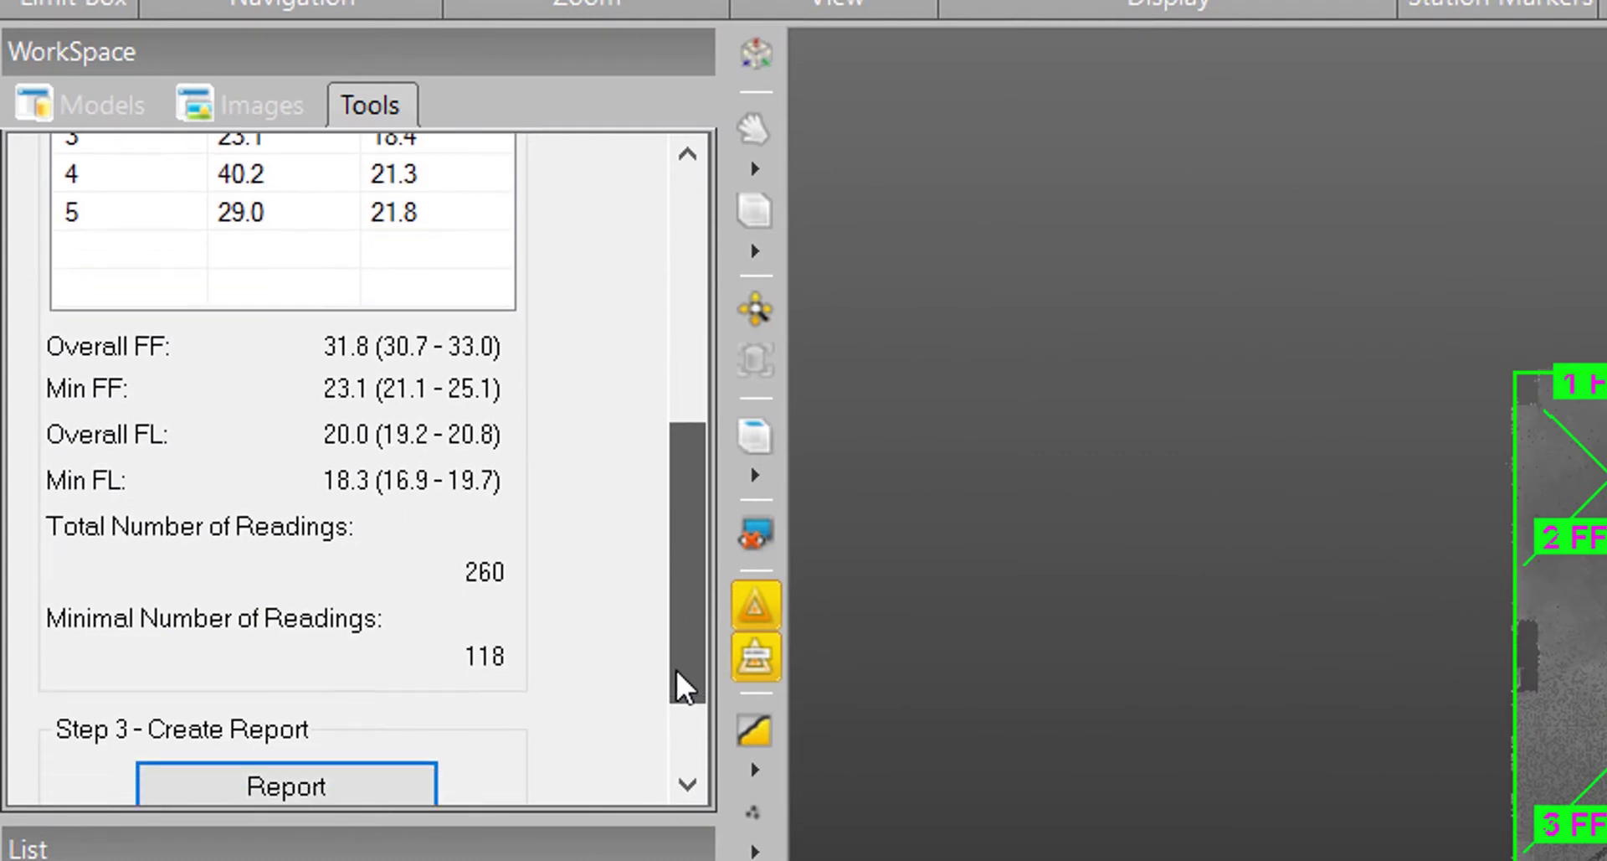
left_click_drag(676, 670, 676, 670)
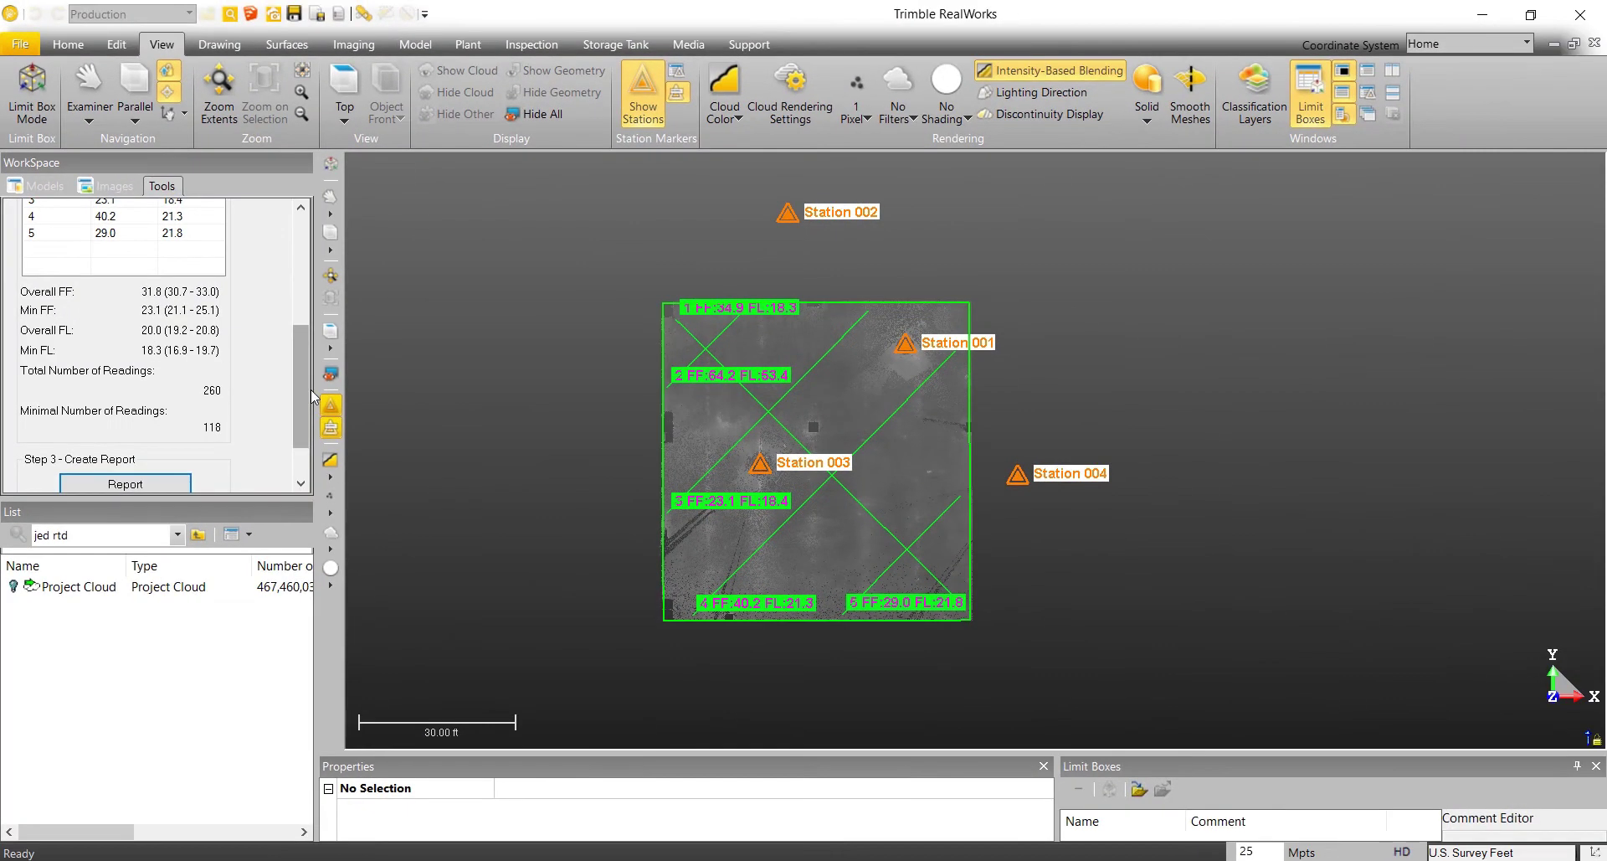
left_click_drag(302, 400, 303, 429)
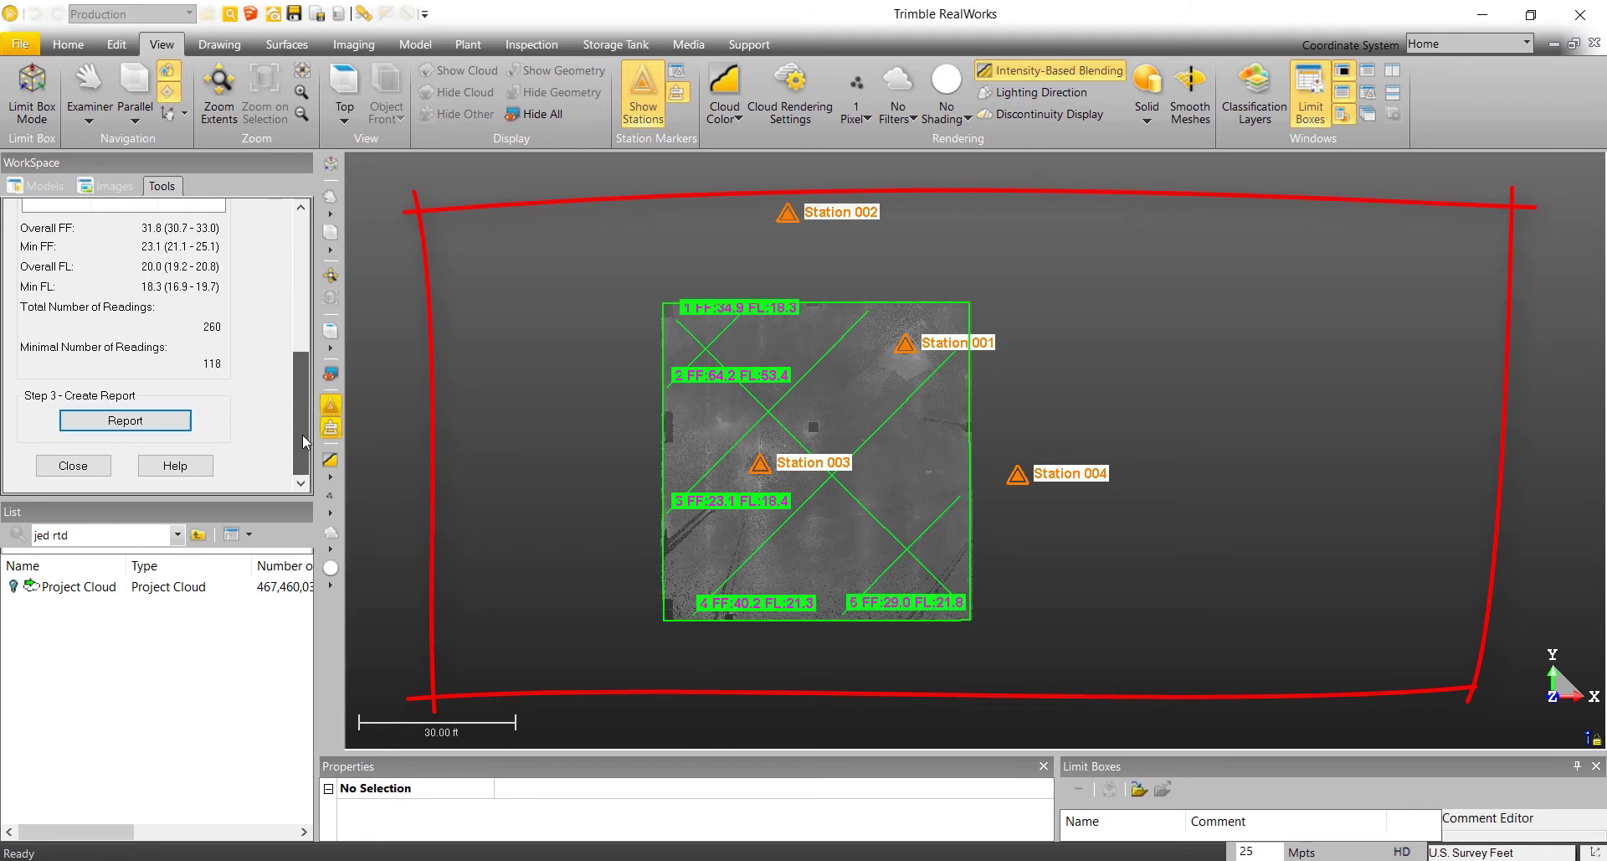
- Start the FF/FL report as jed rtd.rtf, accepting the ASTM warning and overwriting the existing file
left_click(153, 422)
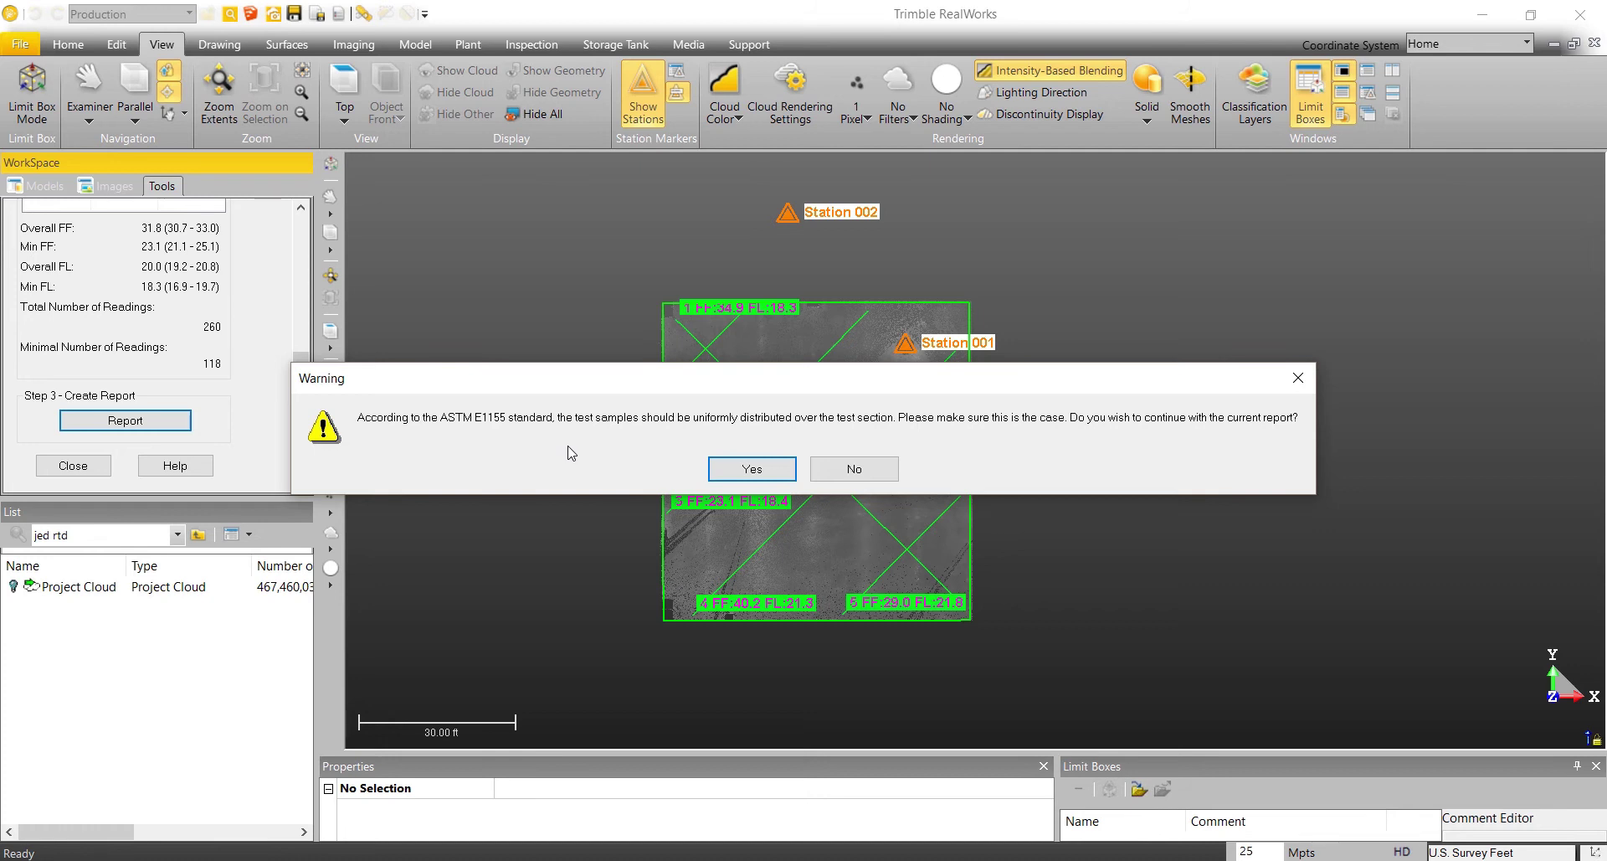
left_click(781, 470)
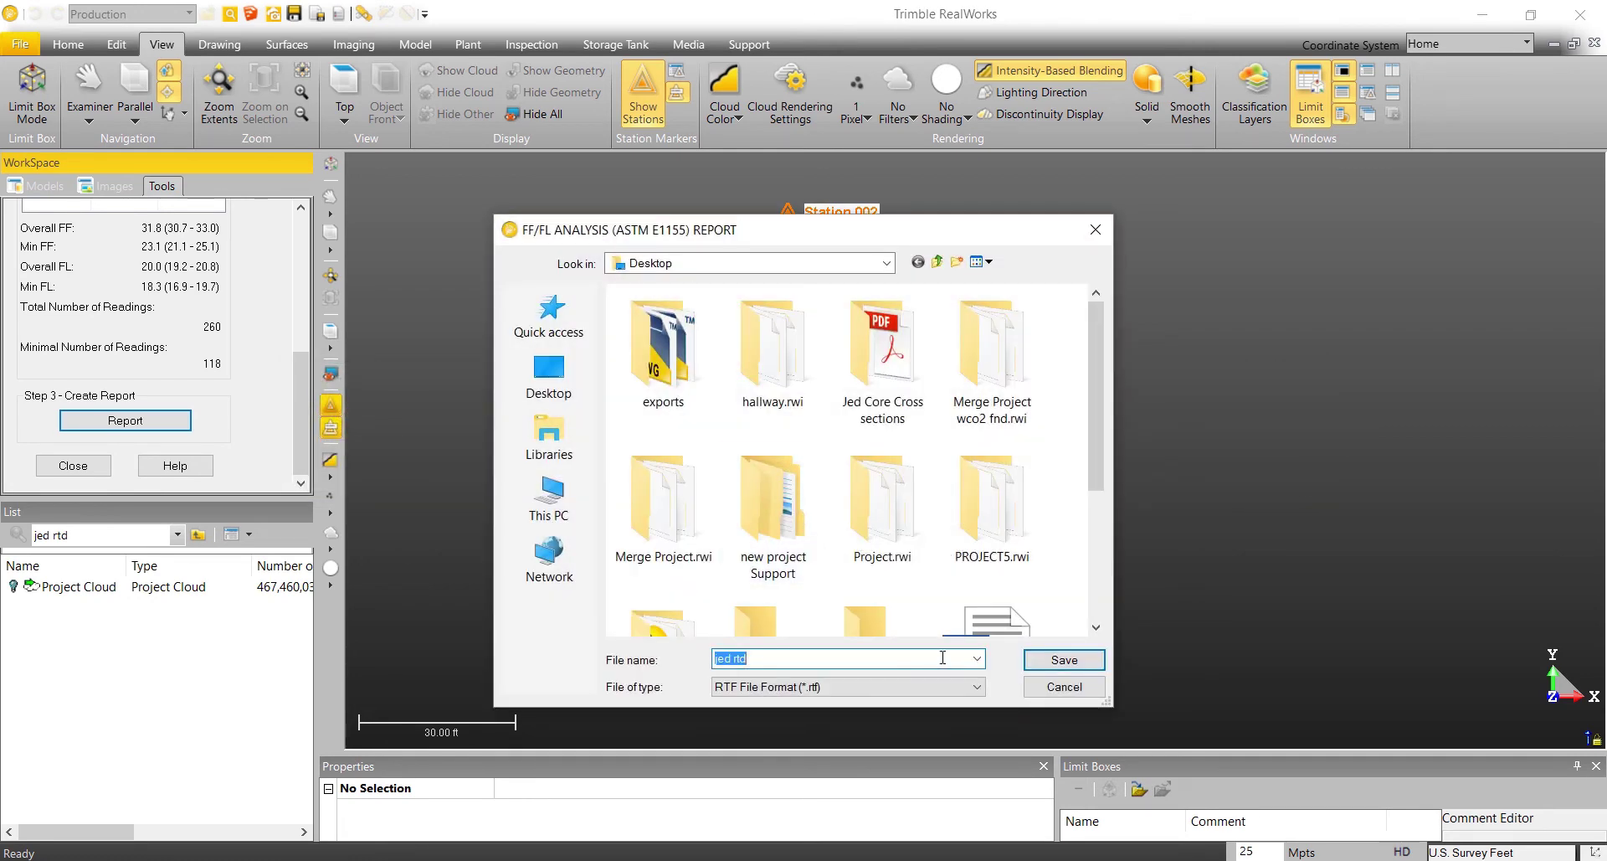
left_click(1060, 662)
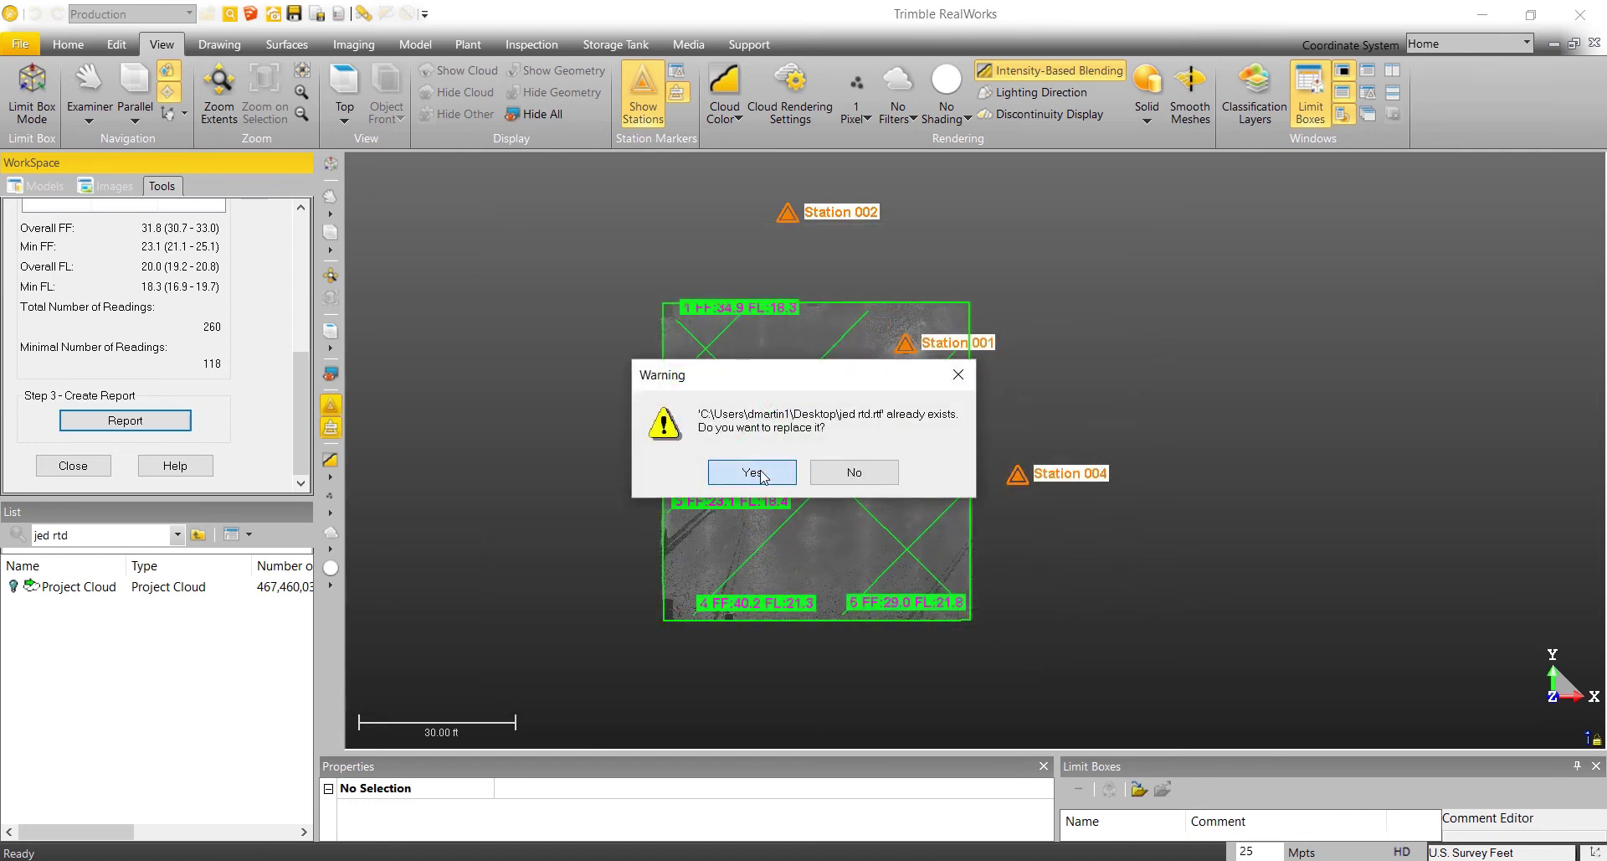
left_click(751, 472)
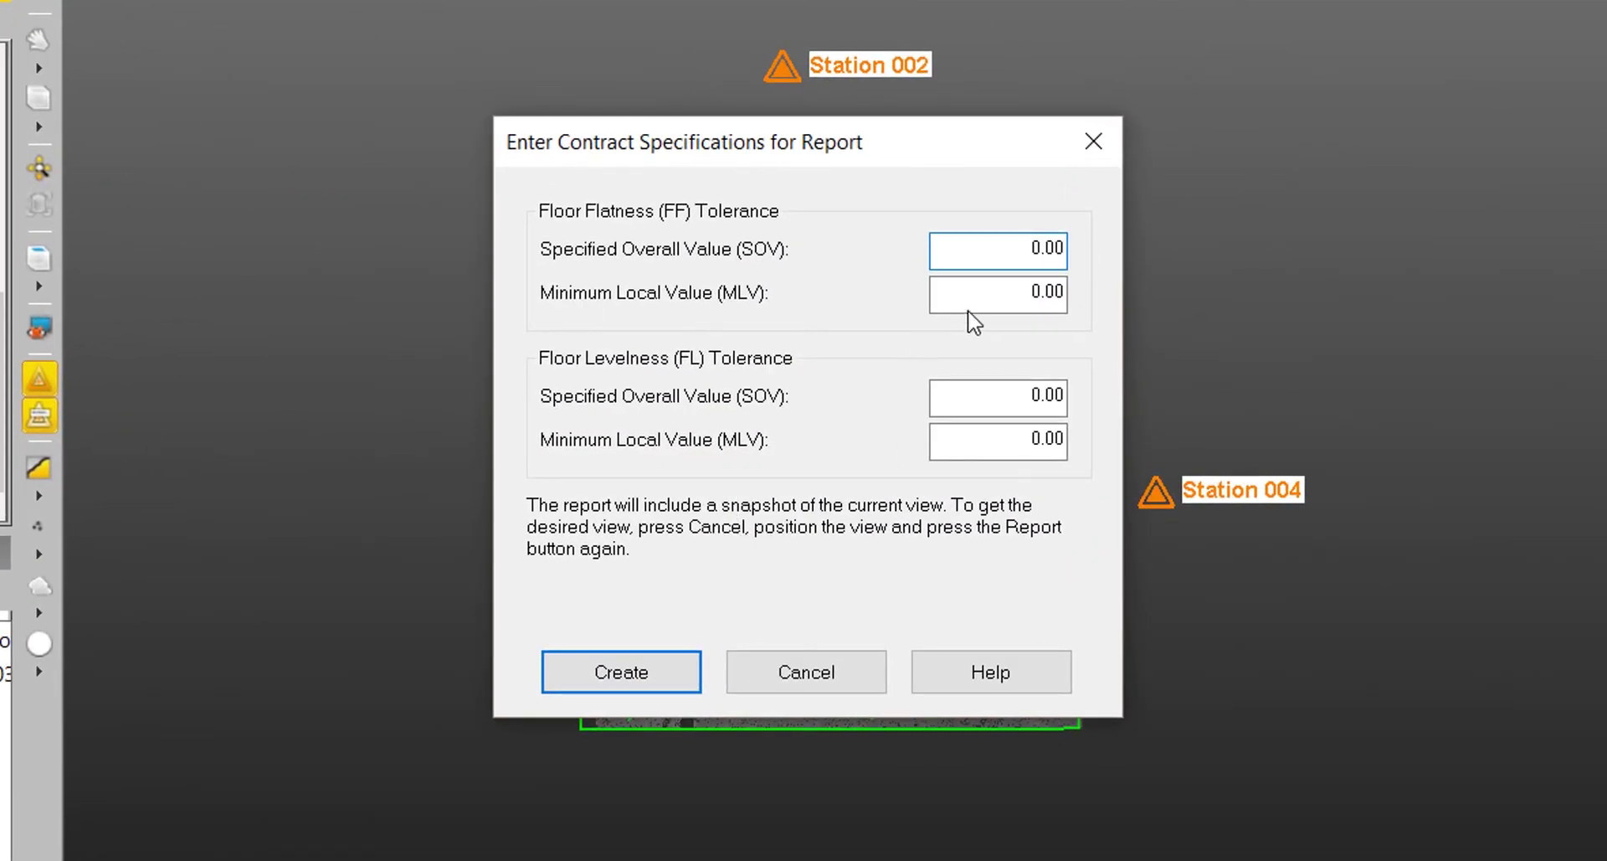
- Enter tolerances FF 30/18 and FL 20/12 (overall/minimum local) and create the report
left_click_drag(1031, 248, 1093, 247)
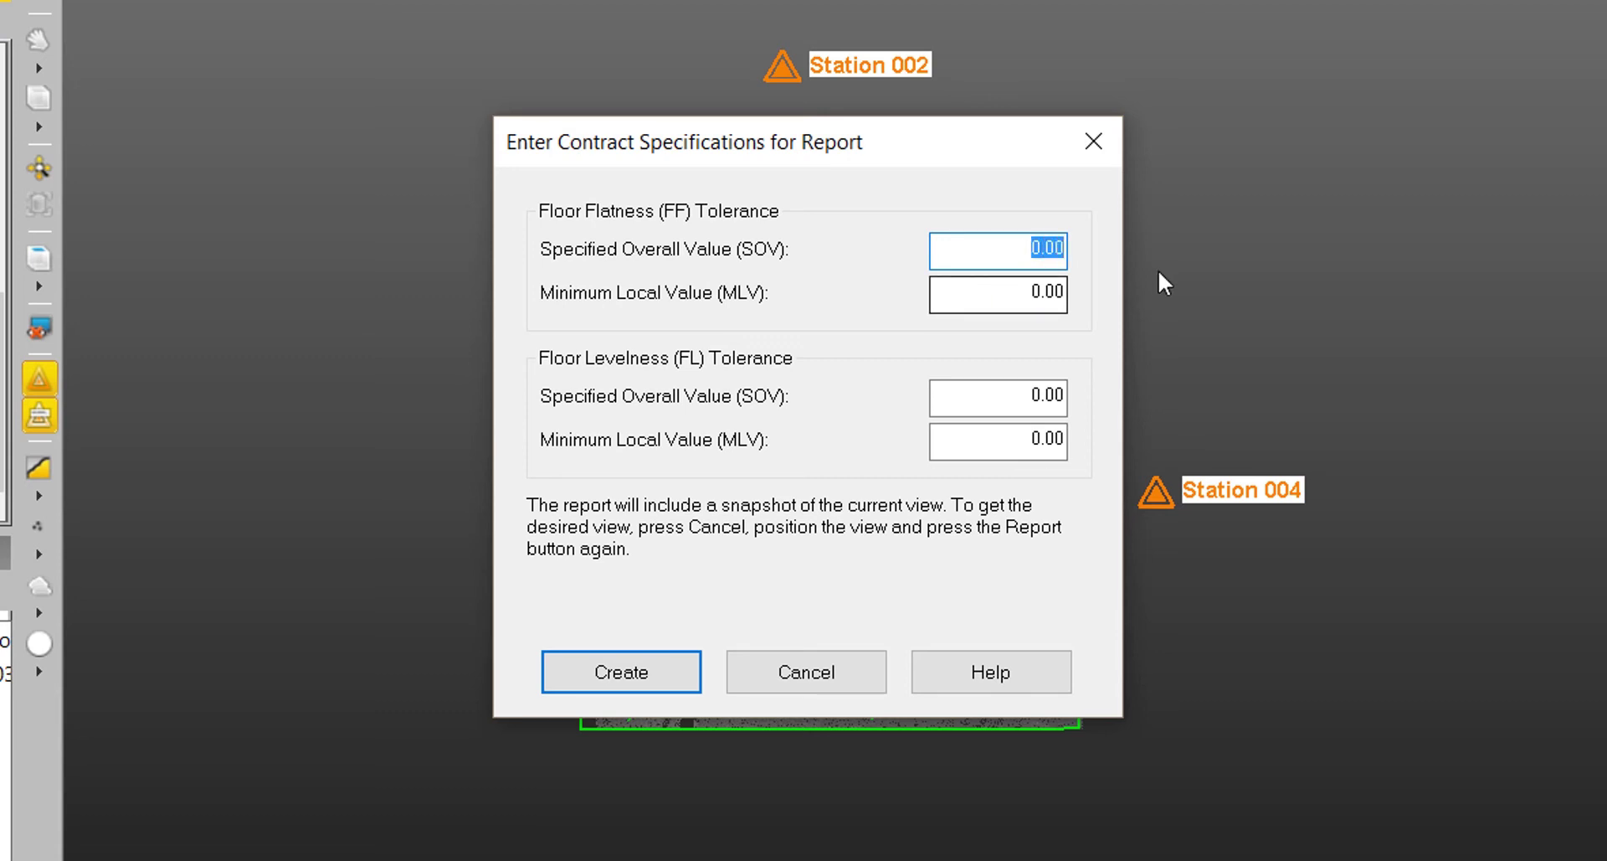
type("30")
left_click(1042, 391)
left_click_drag(1042, 391, 1080, 388)
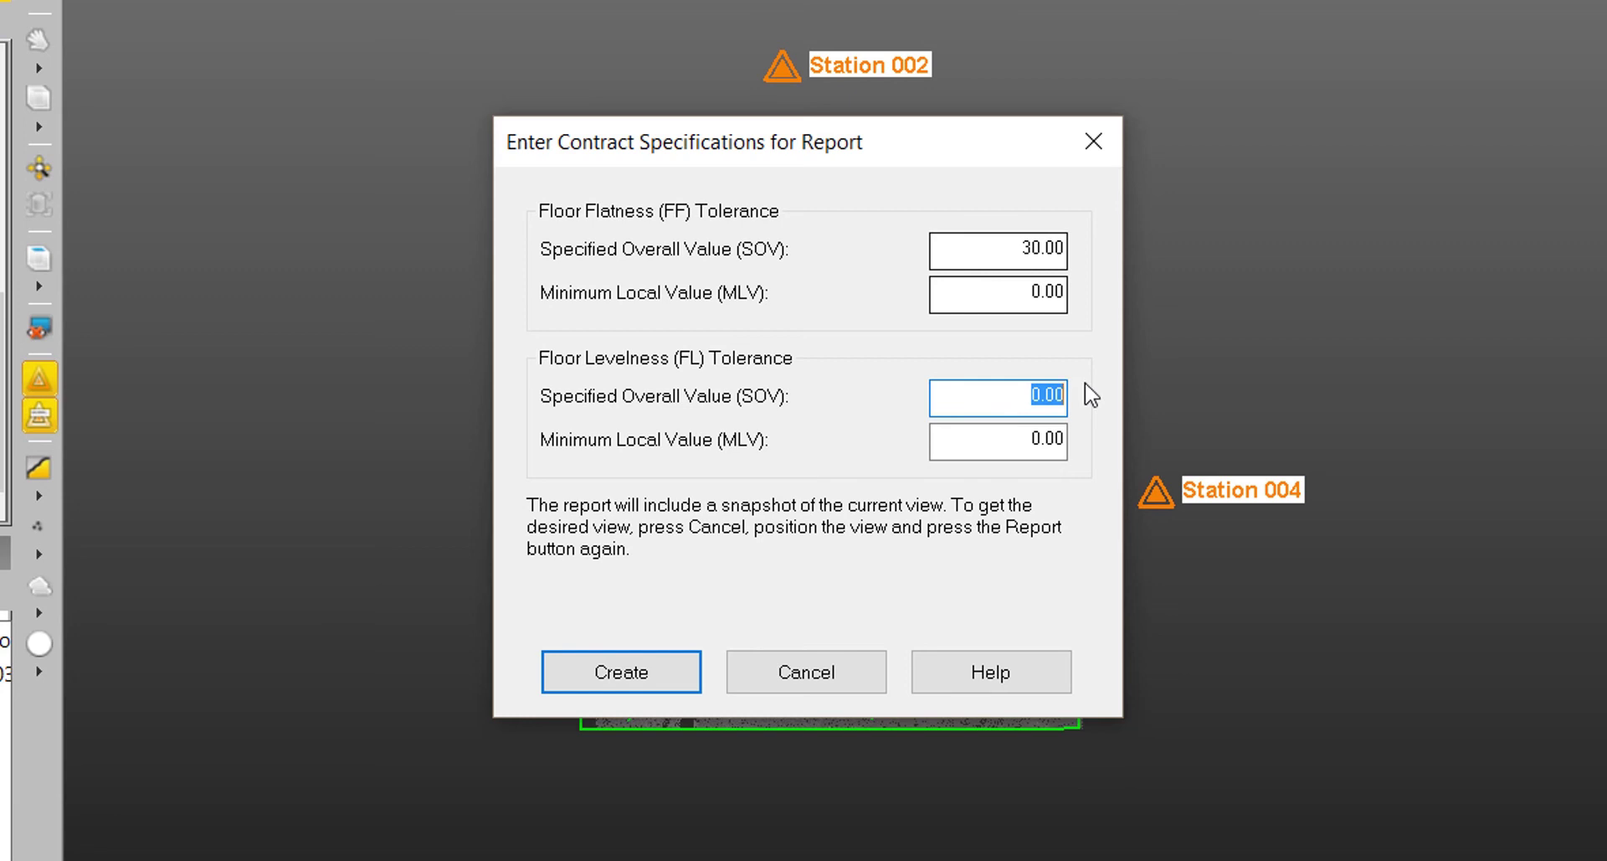
type("20")
left_click(1024, 295)
left_click_drag(1024, 294, 1097, 298)
type("18")
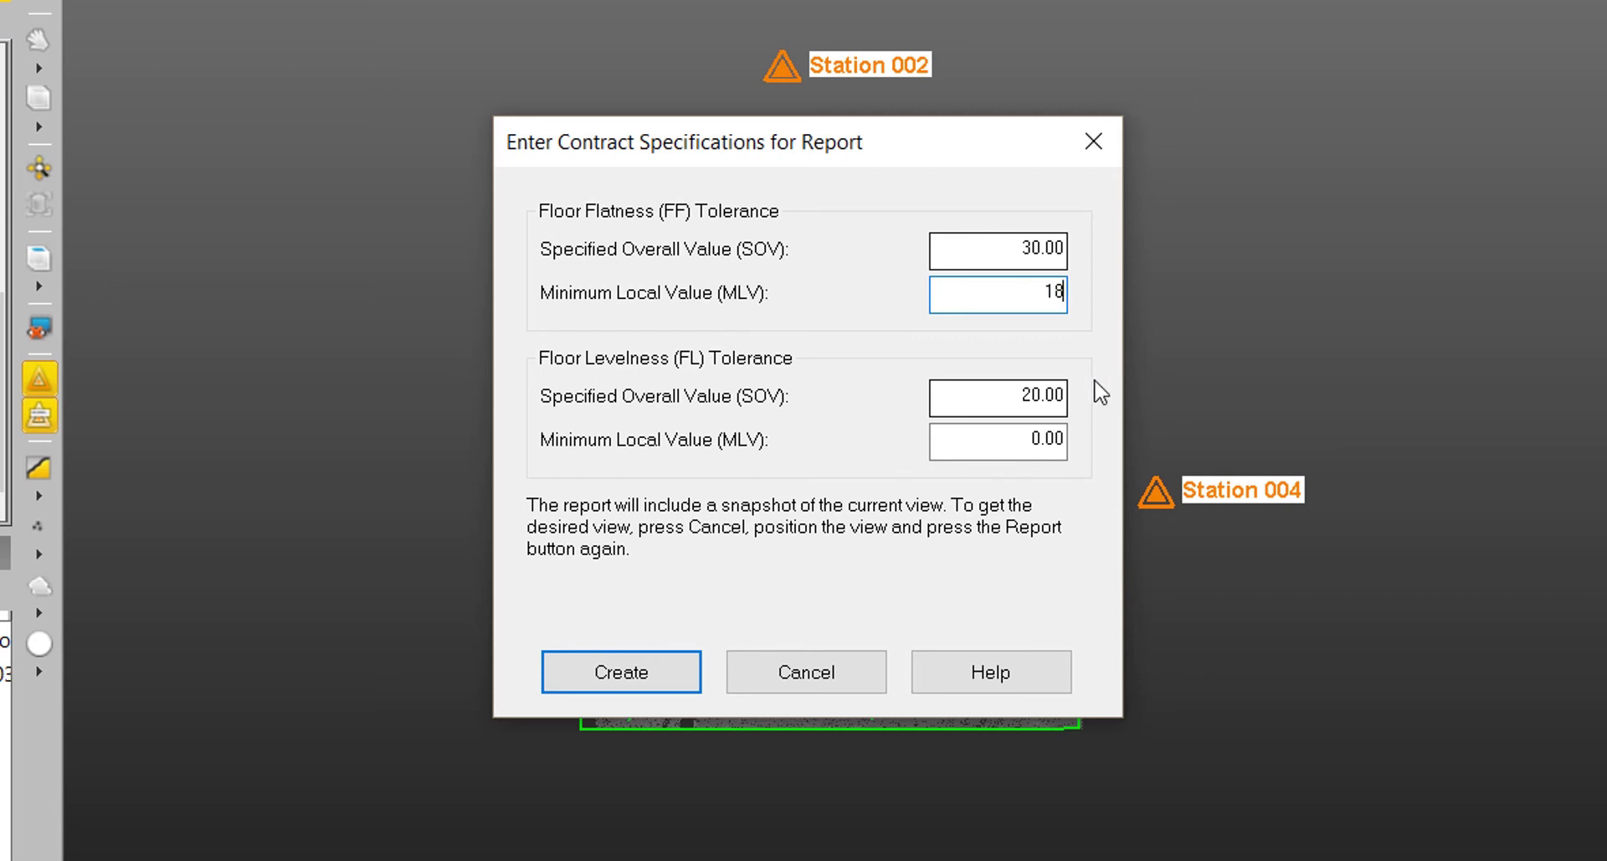
left_click_drag(1031, 441, 1094, 436)
type("12")
left_click(671, 677)
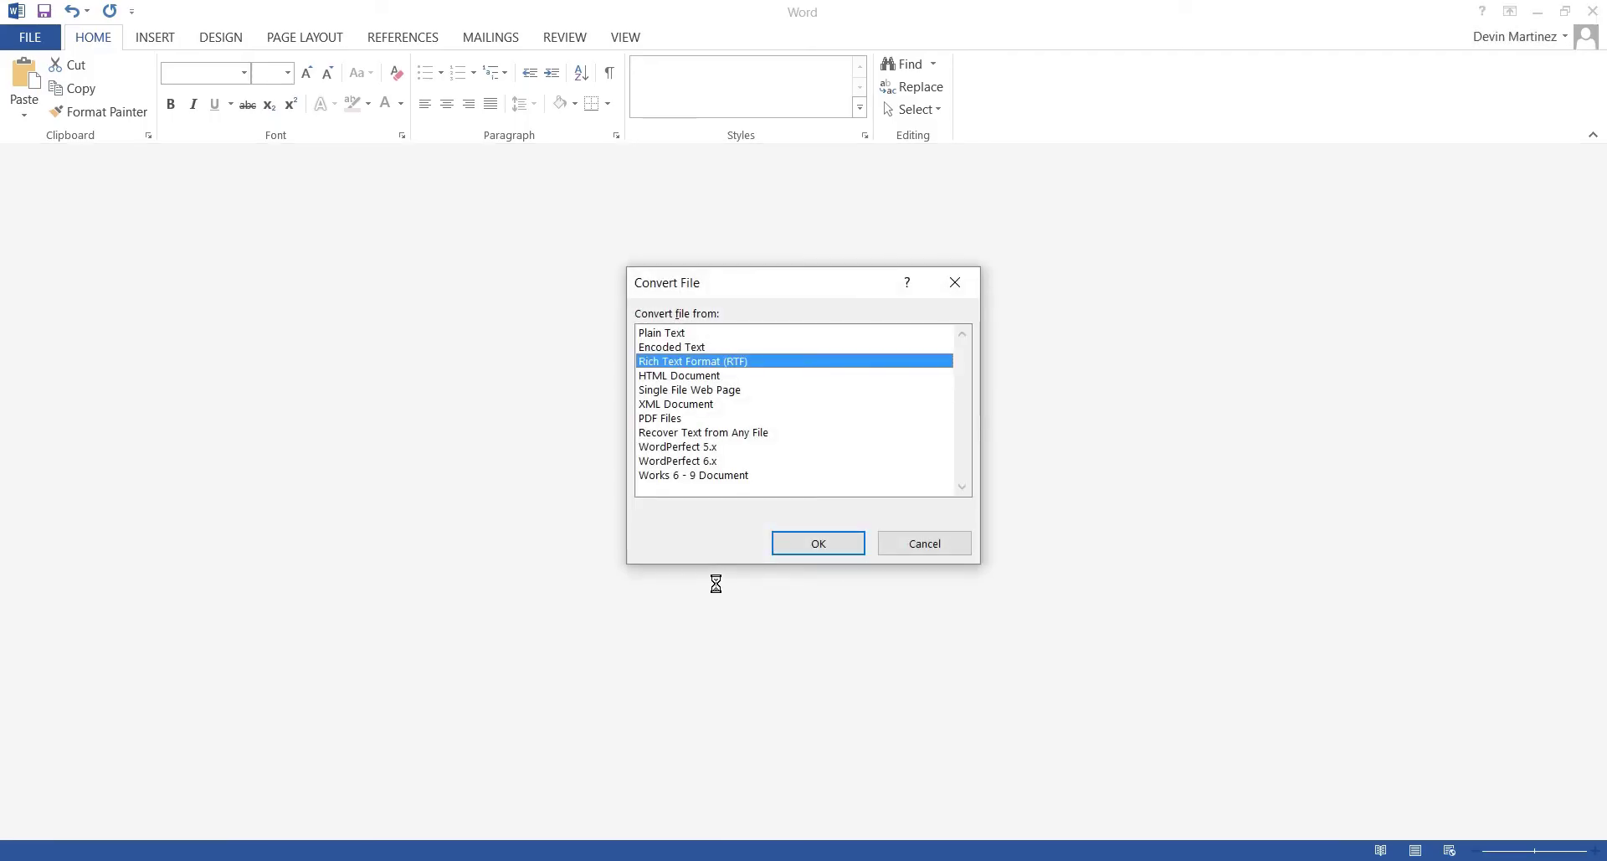
- Open jed rtd.rtf in Word as Rich Text Format and review the tolerances and 328.46 m2 test section
left_click(825, 546)
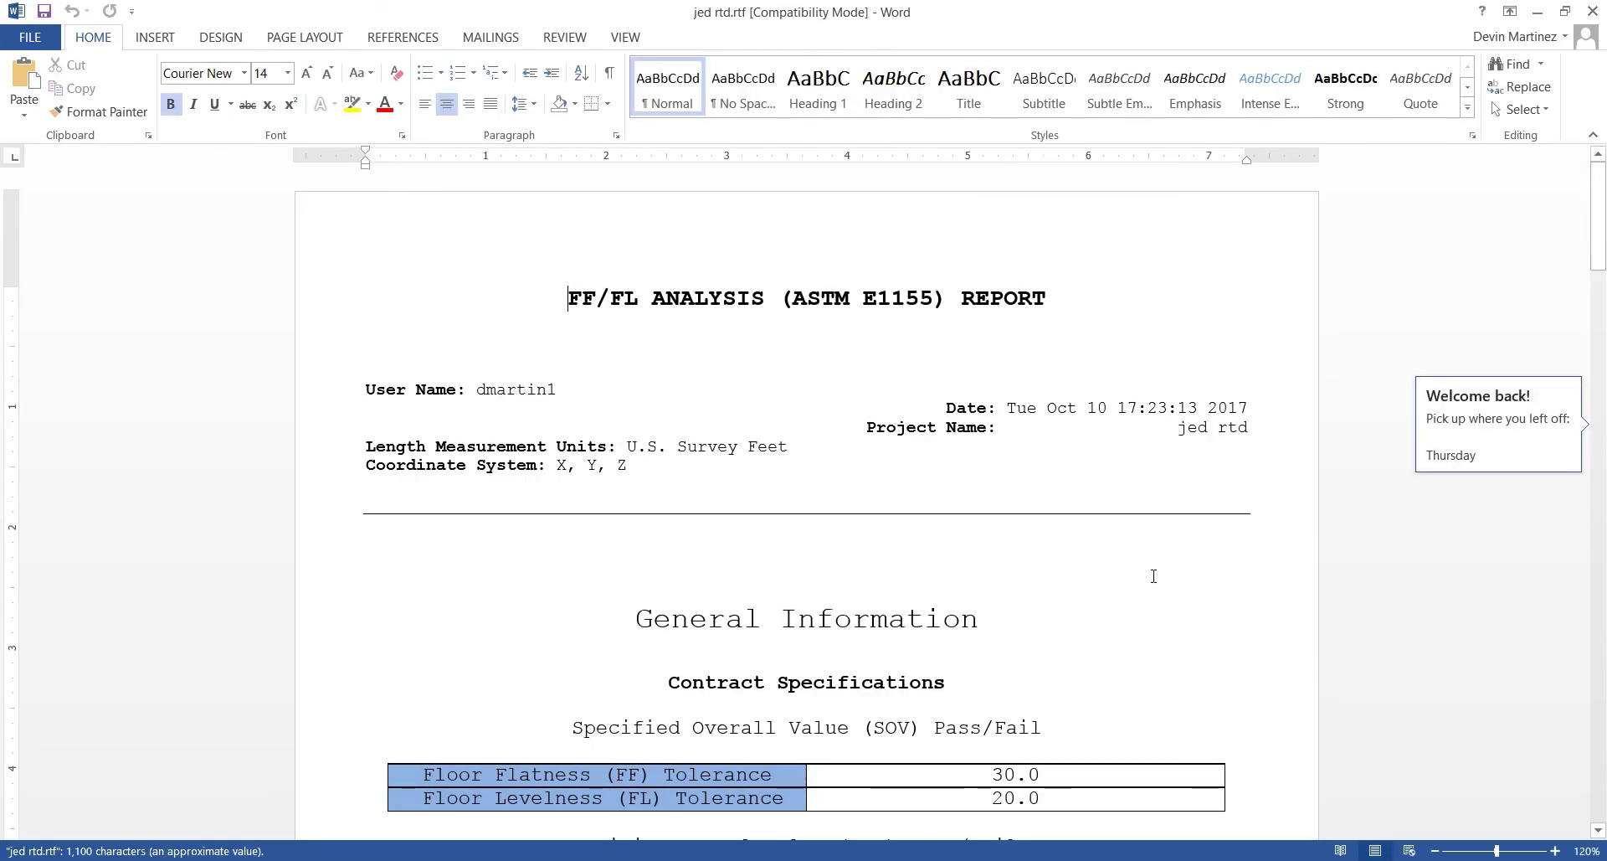
scroll(1156, 585, "down", 1)
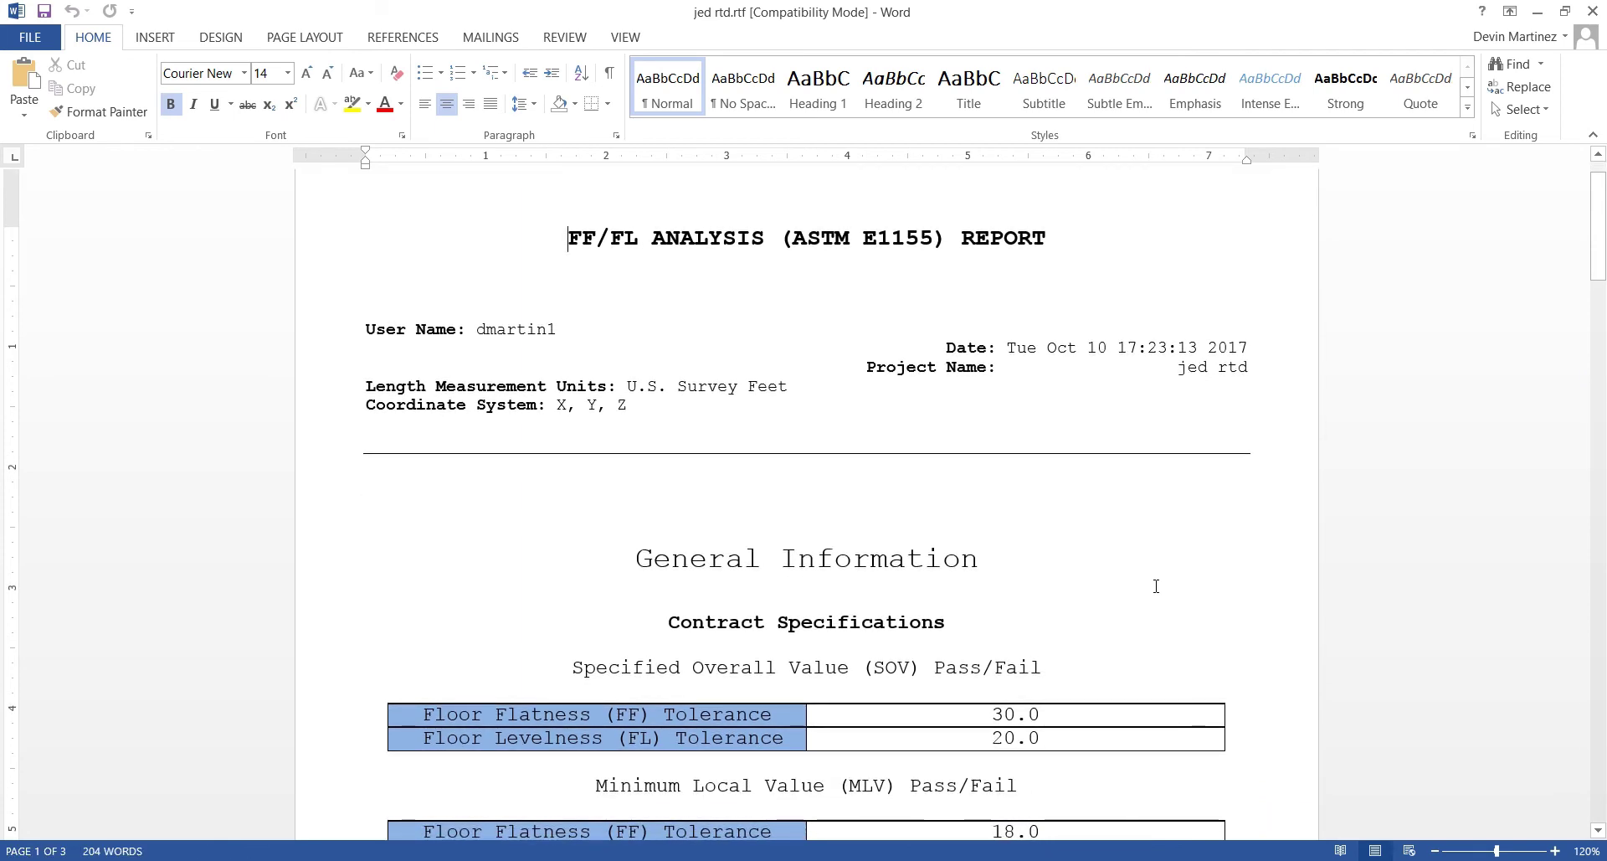
scroll(1156, 586, "down", 3)
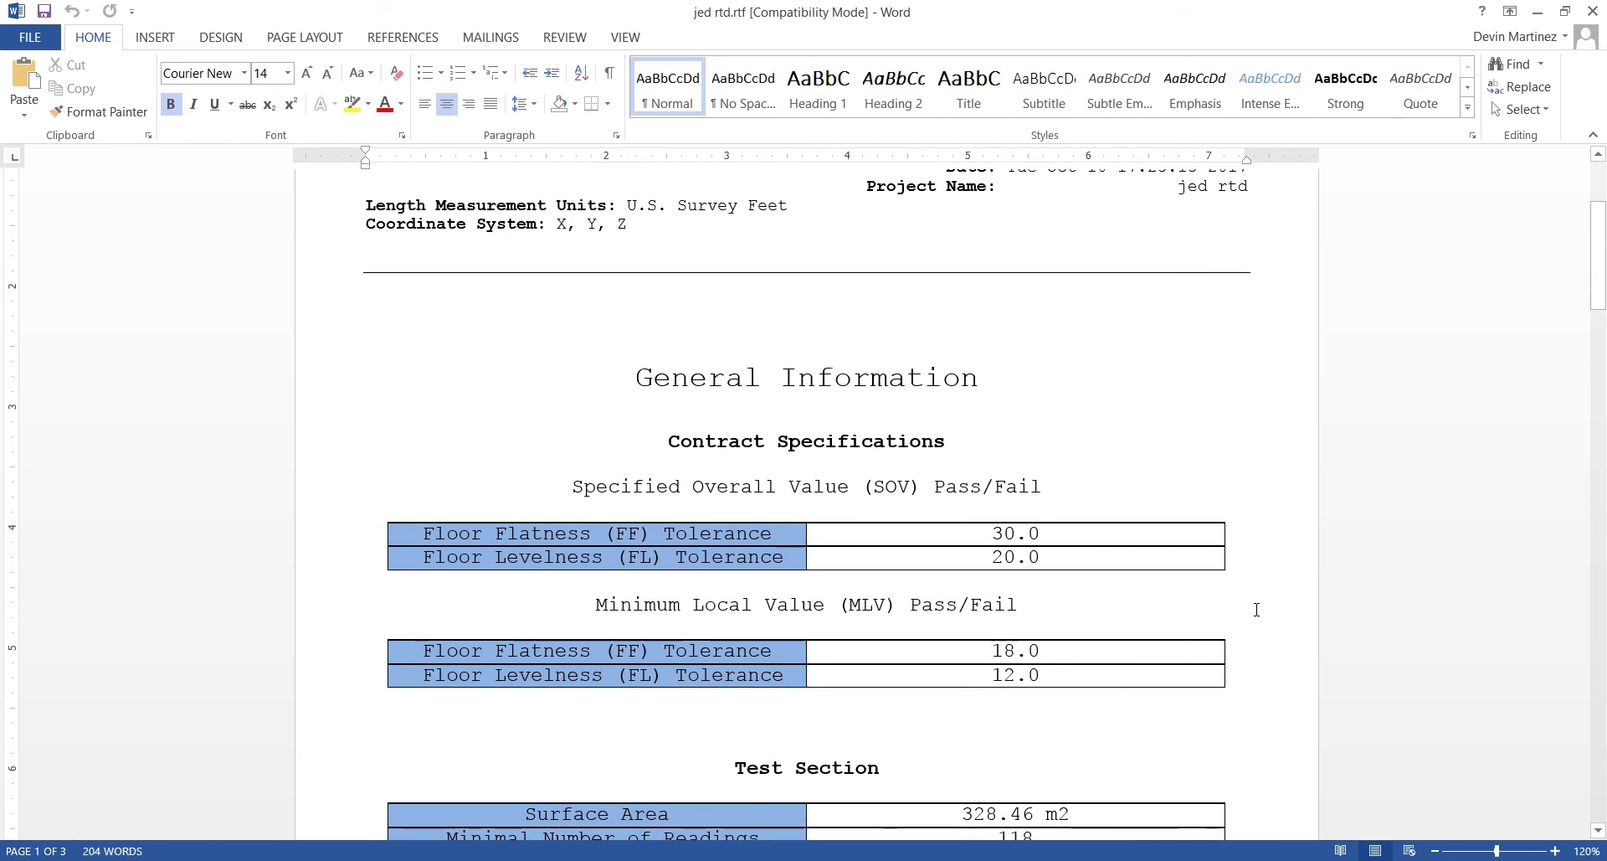
scroll(1260, 616, "down", 7)
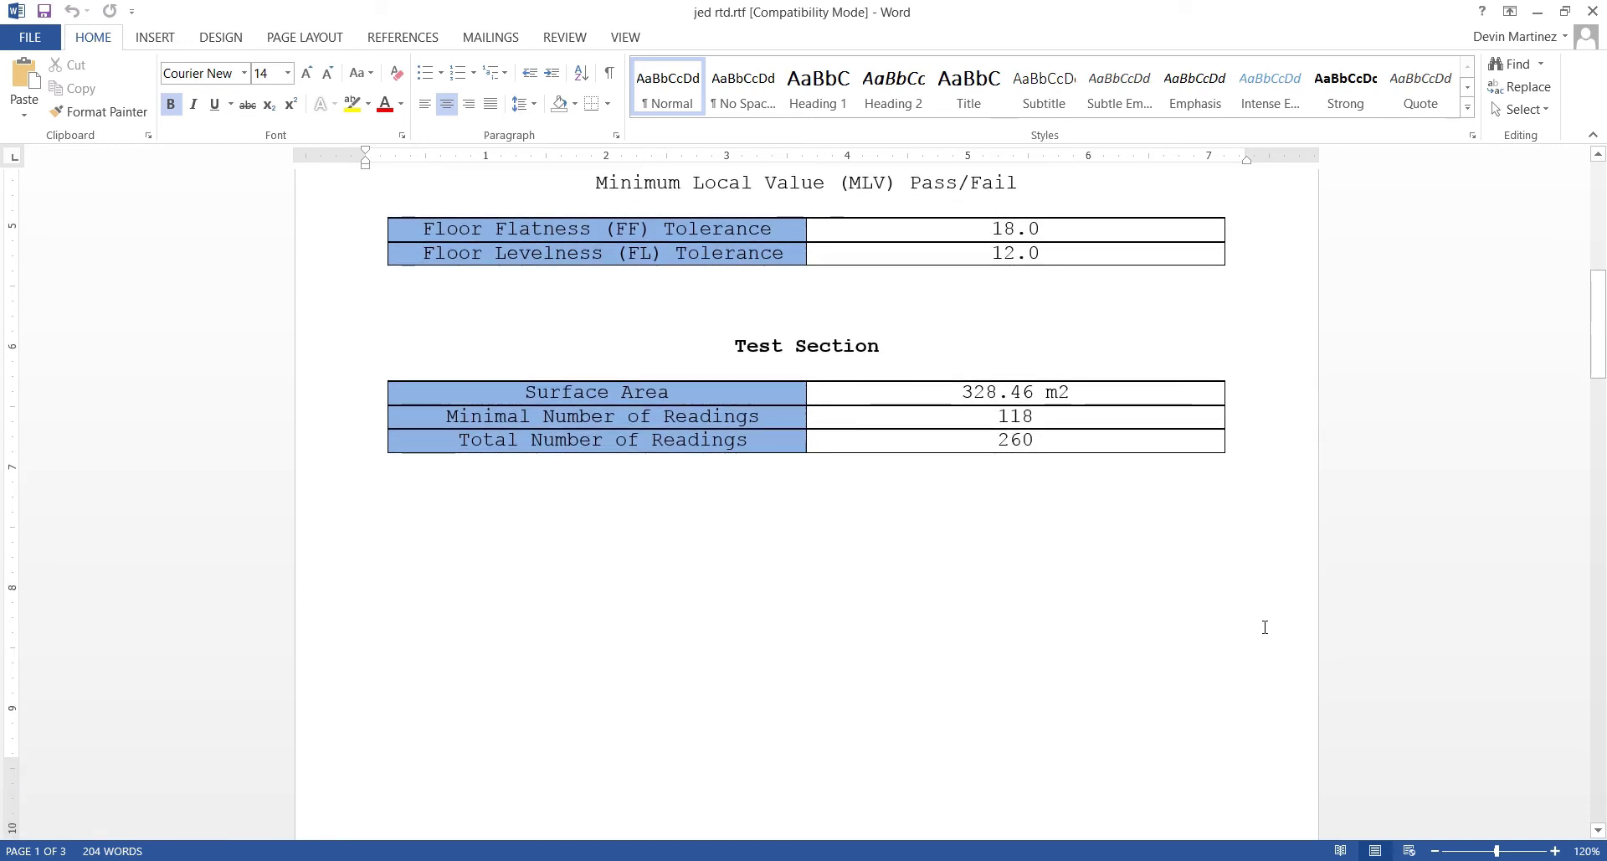
scroll(1265, 627, "down", 10)
scroll(1246, 635, "down", 3)
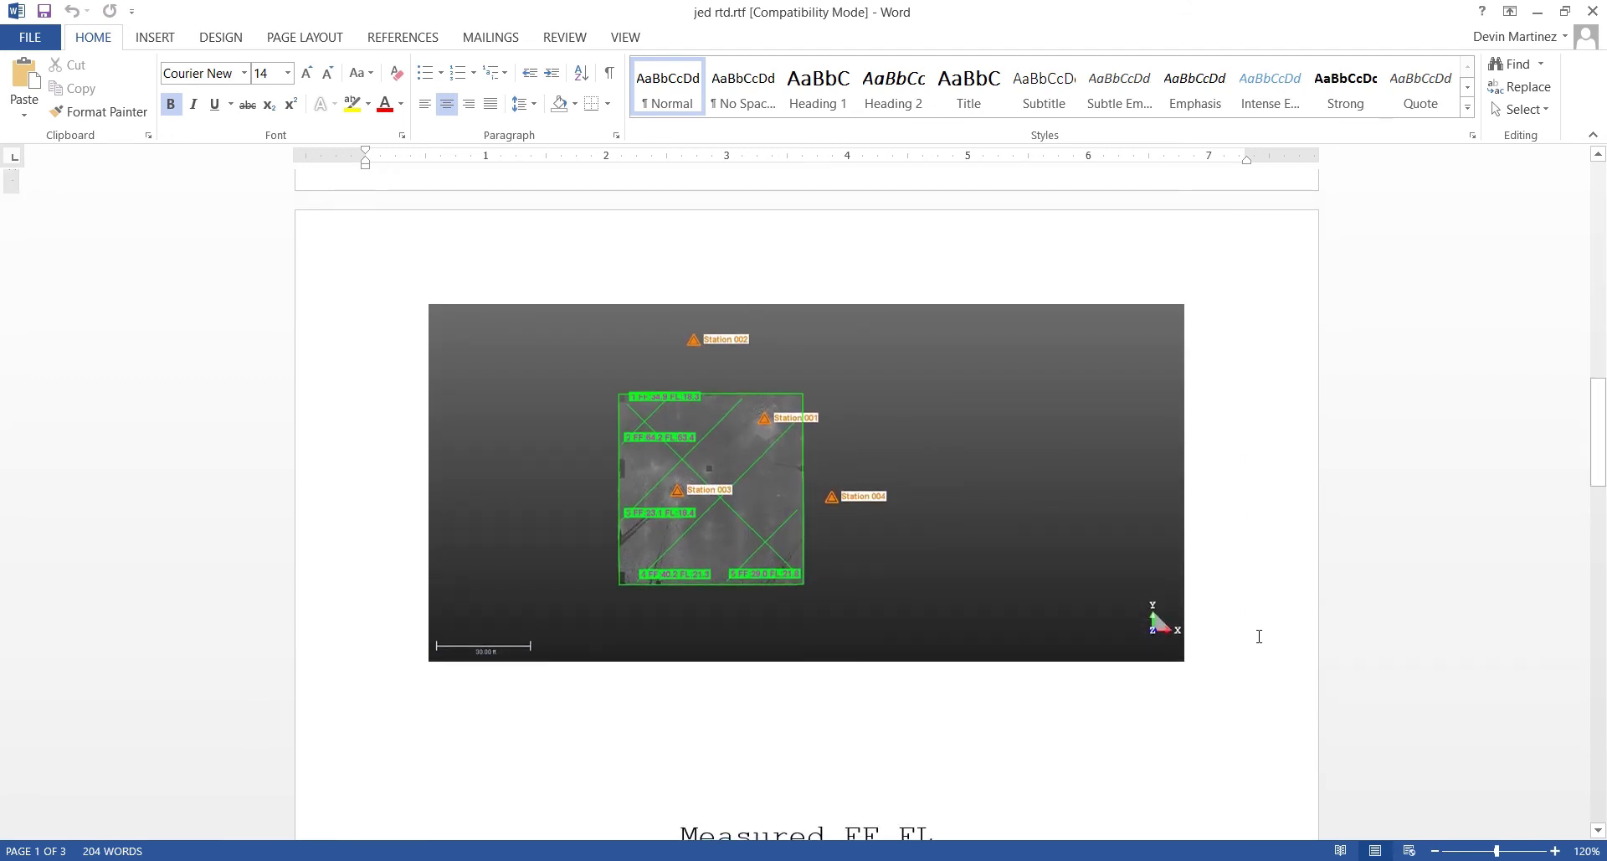
- Scroll the Measured FF FL results to Sample 5: composite FF 31.8, FL 20.0, all samples PASS
scroll(1260, 641, "down", 2)
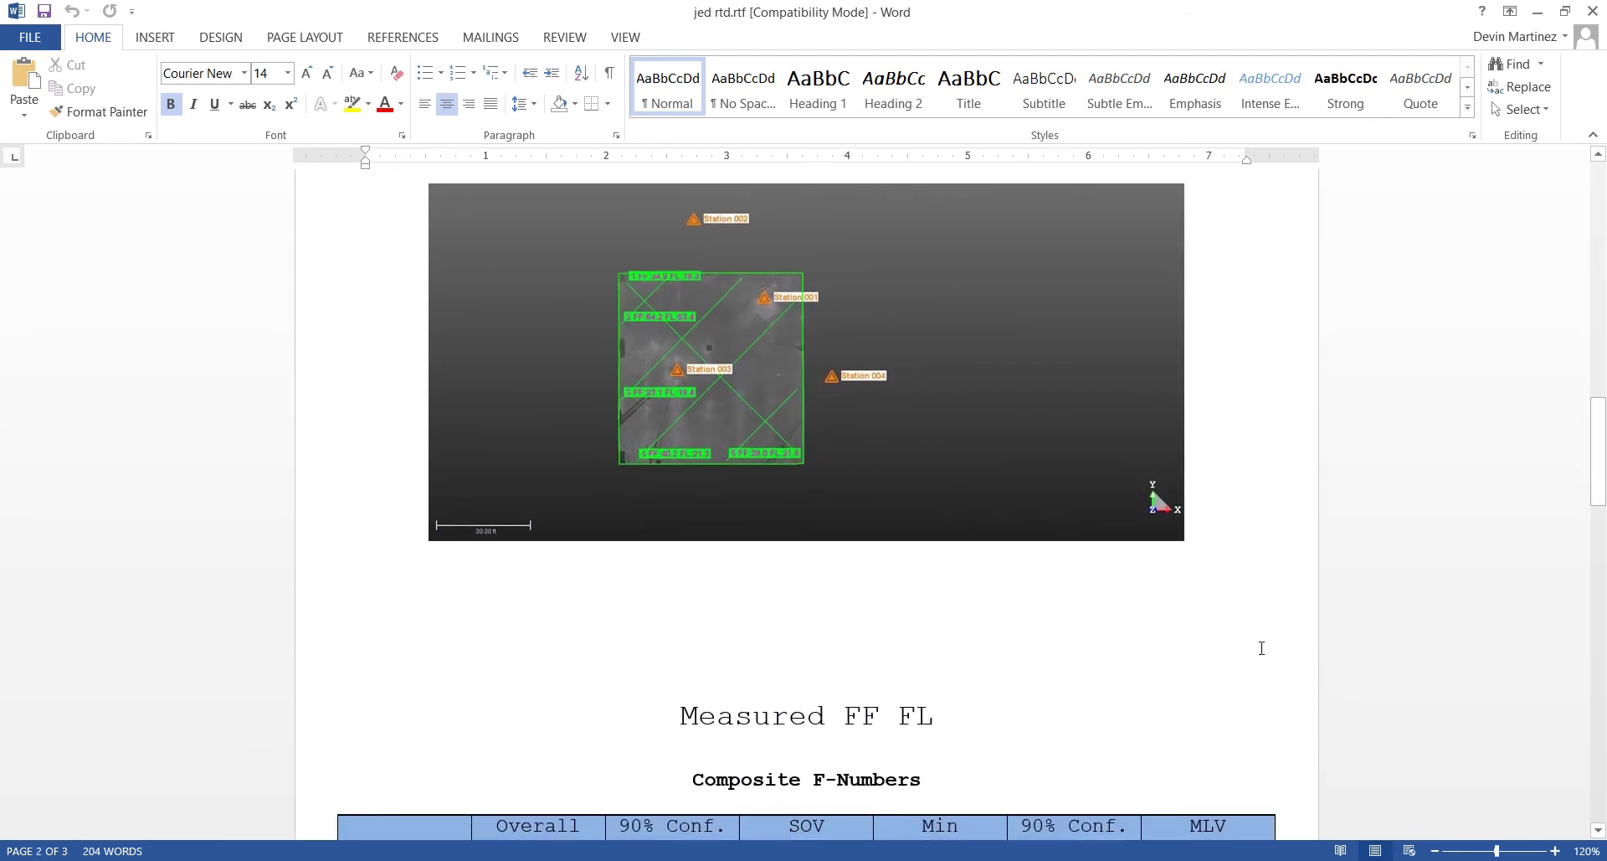
scroll(1262, 648, "down", 4)
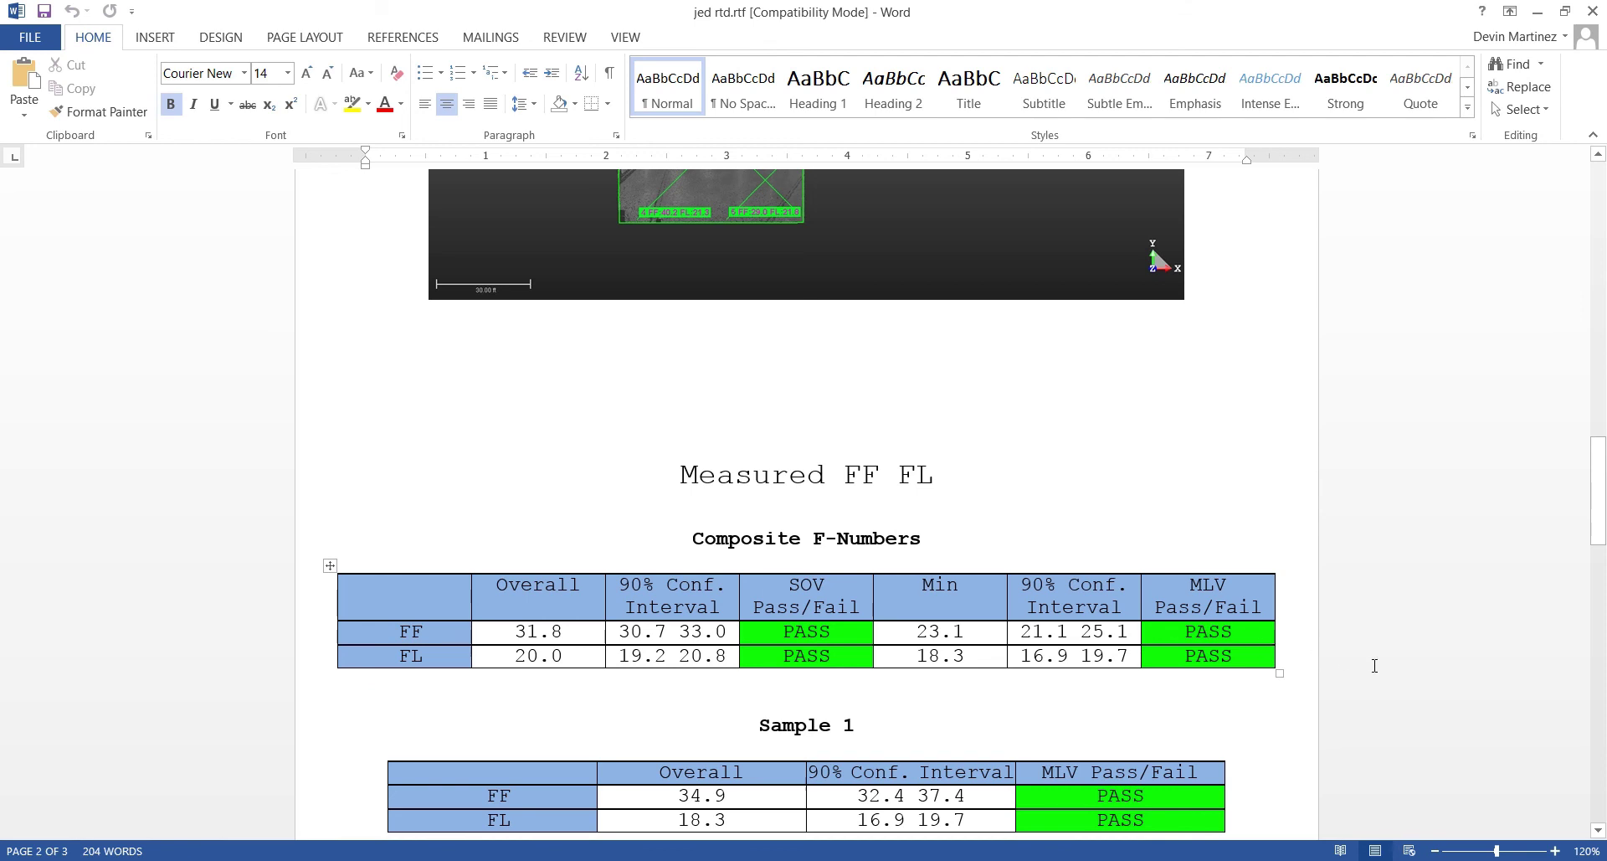
scroll(1431, 560, "down", 5)
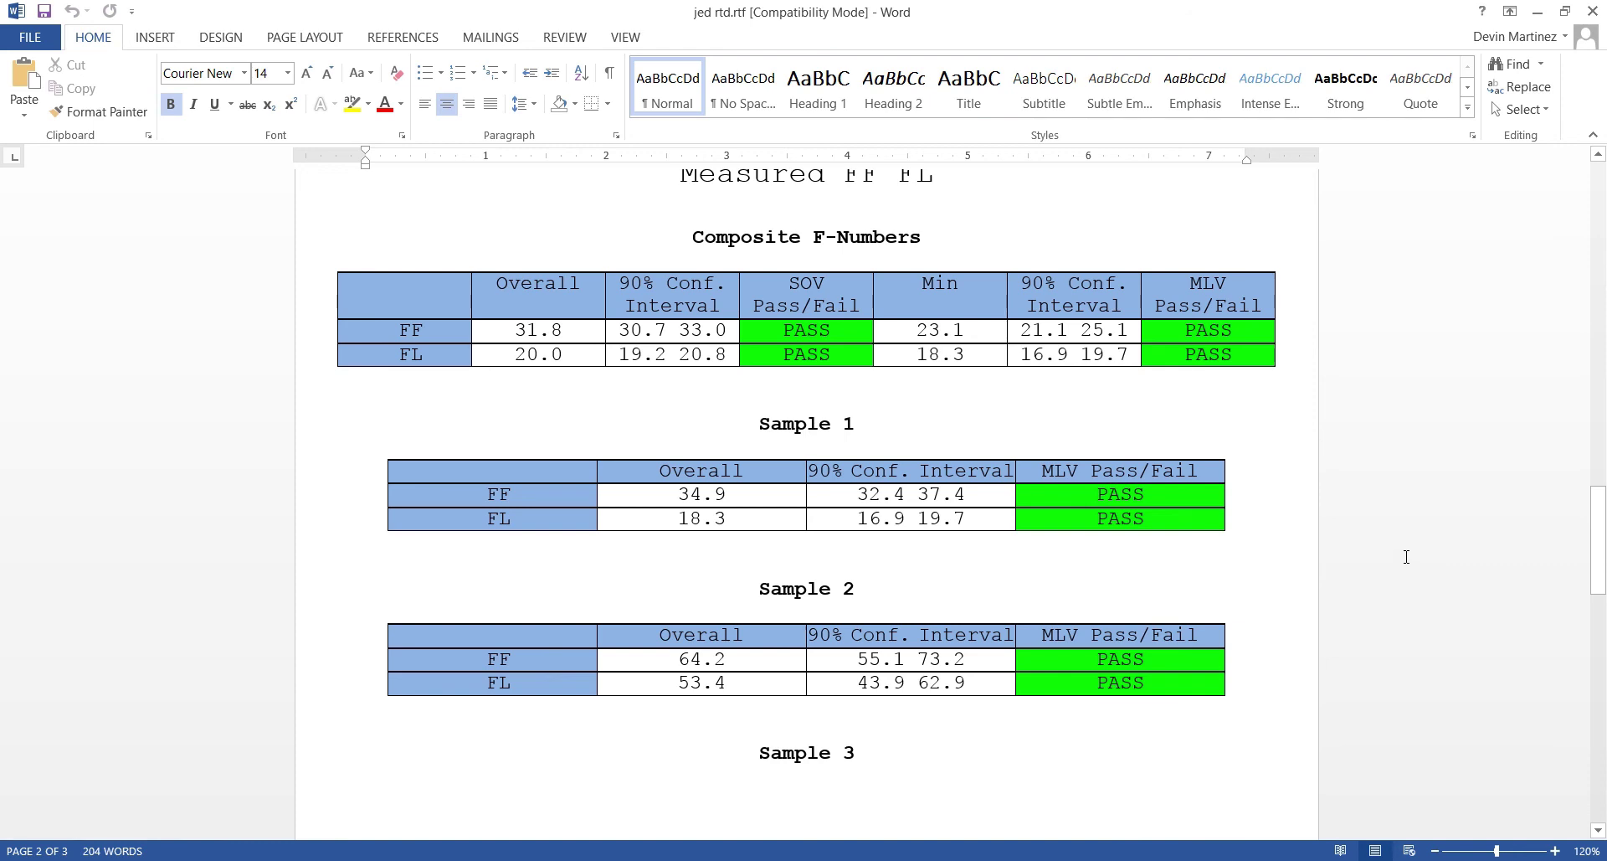
scroll(1409, 557, "down", 9)
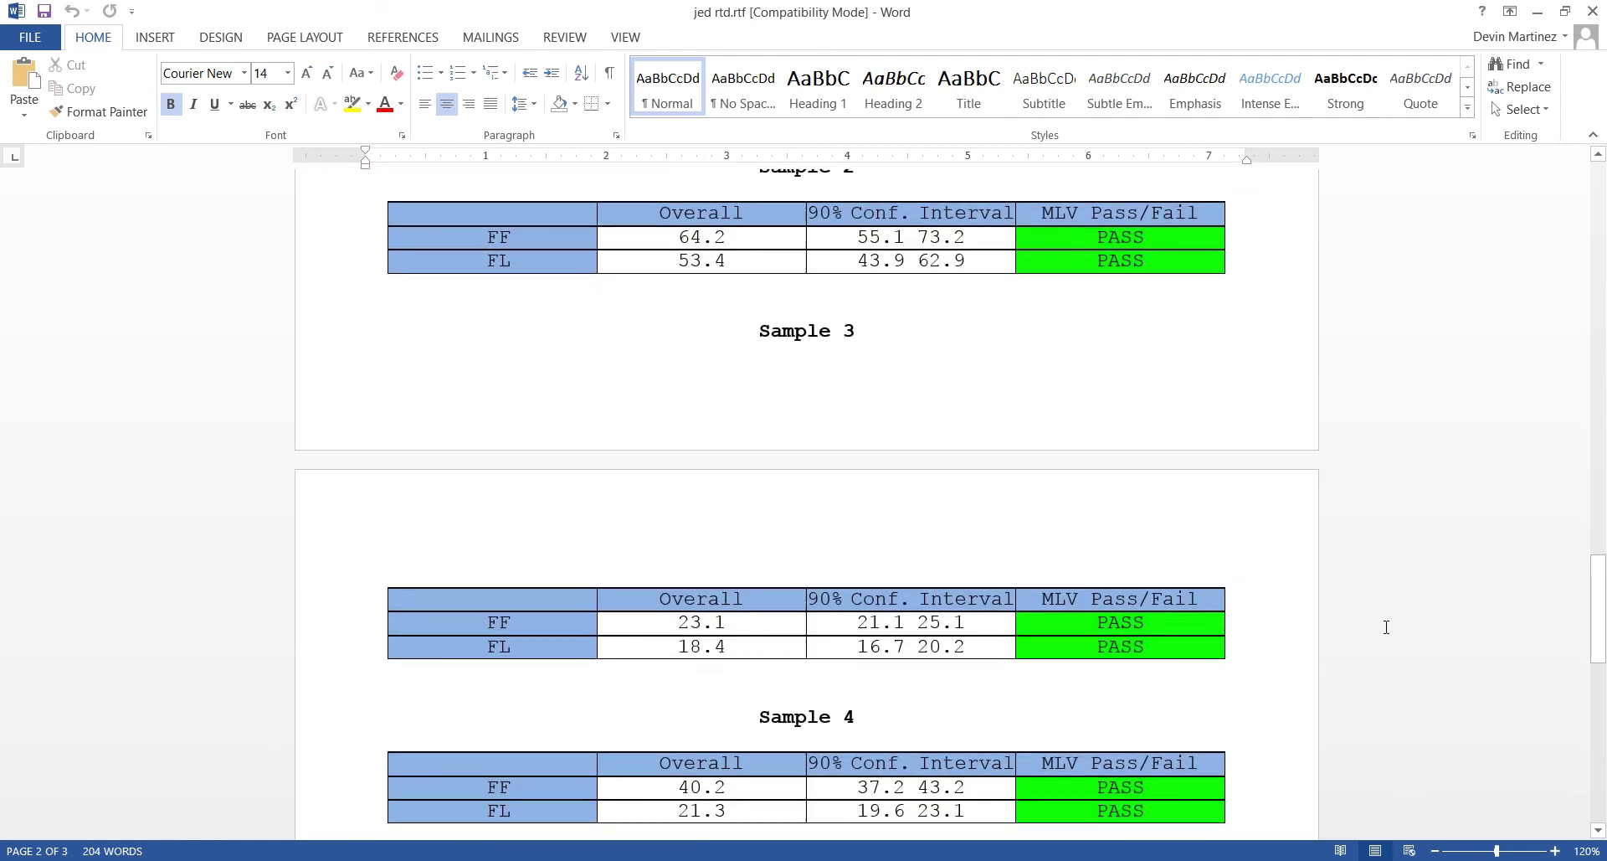
scroll(1387, 627, "down", 1)
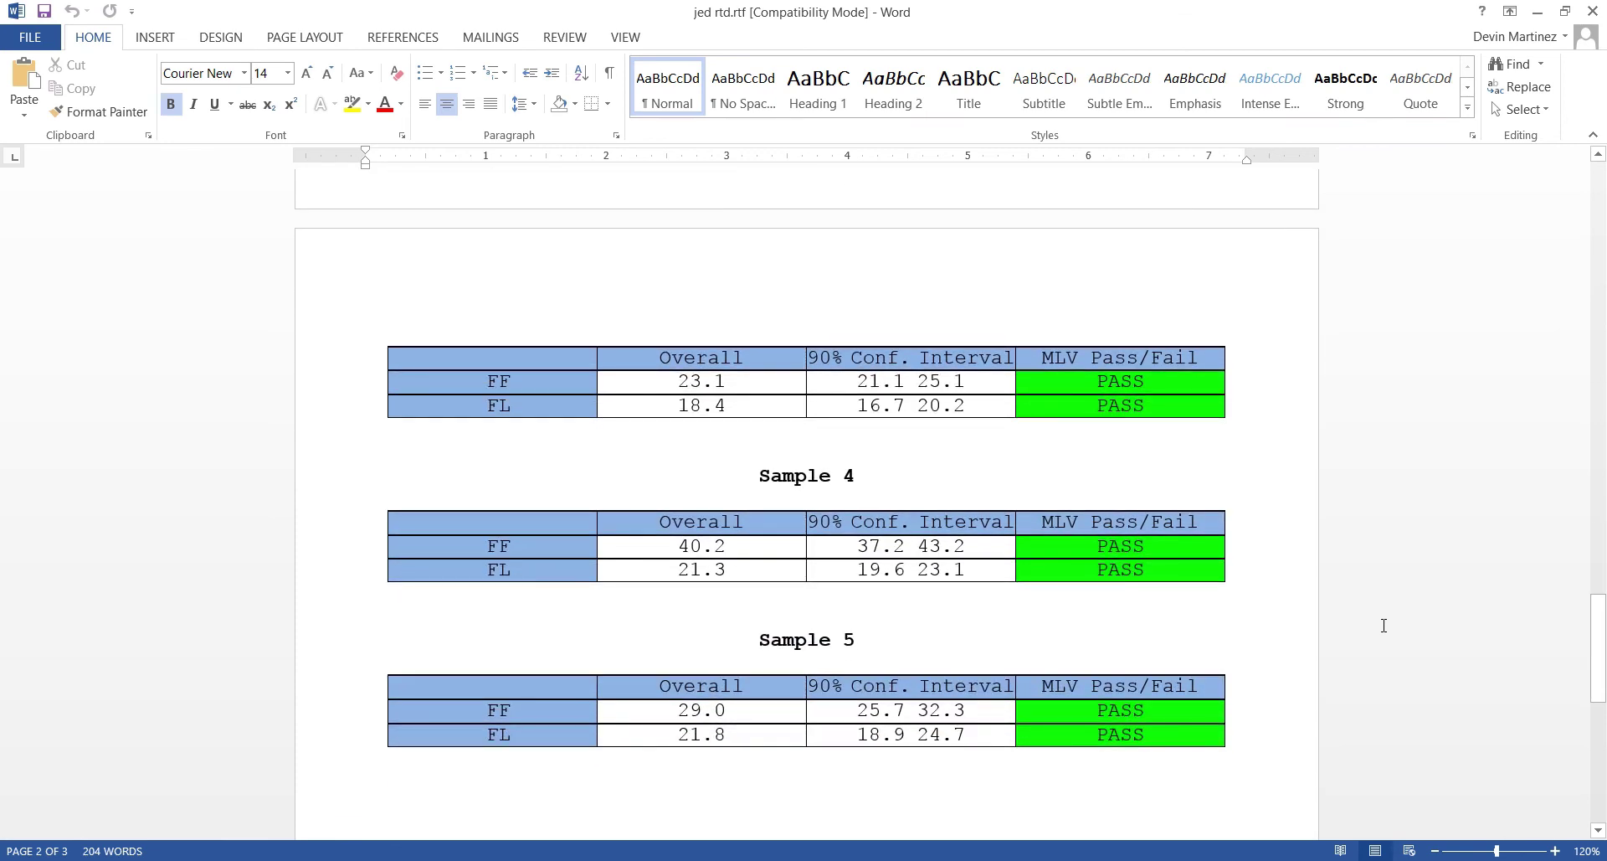
scroll(1383, 625, "down", 3)
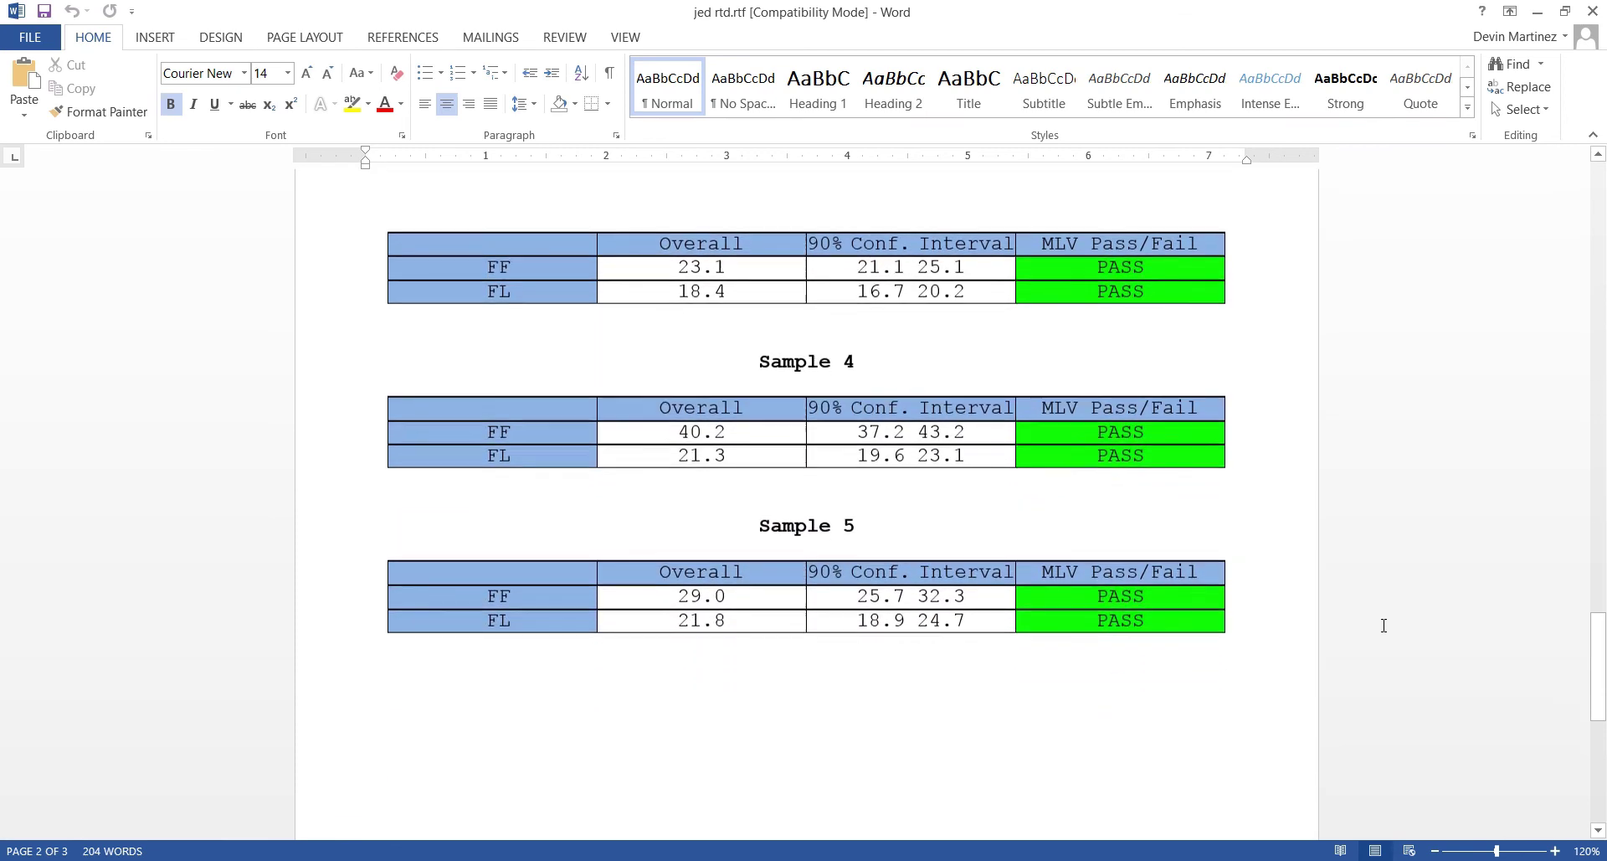